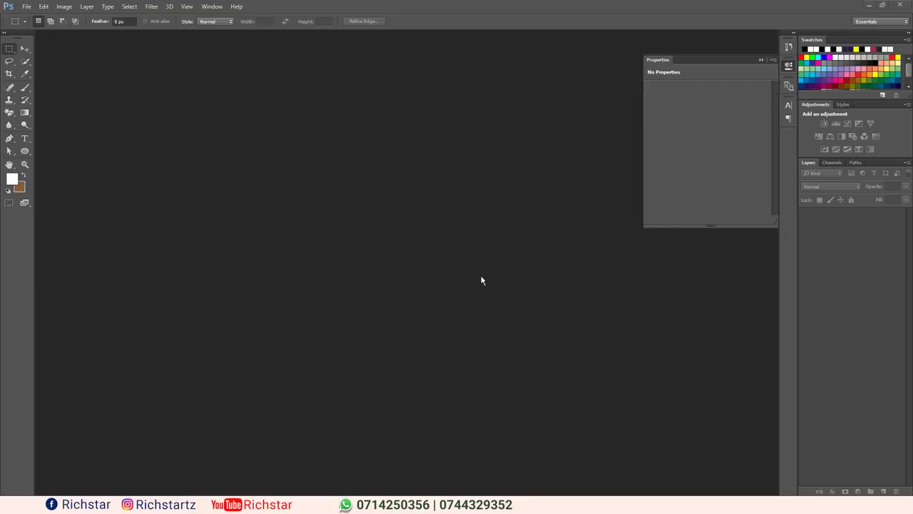
# Create a new 1920×1080 HDTV 1080p document and close the floating Properties panel
pyautogui.click(26, 6)
pyautogui.click(34, 20)
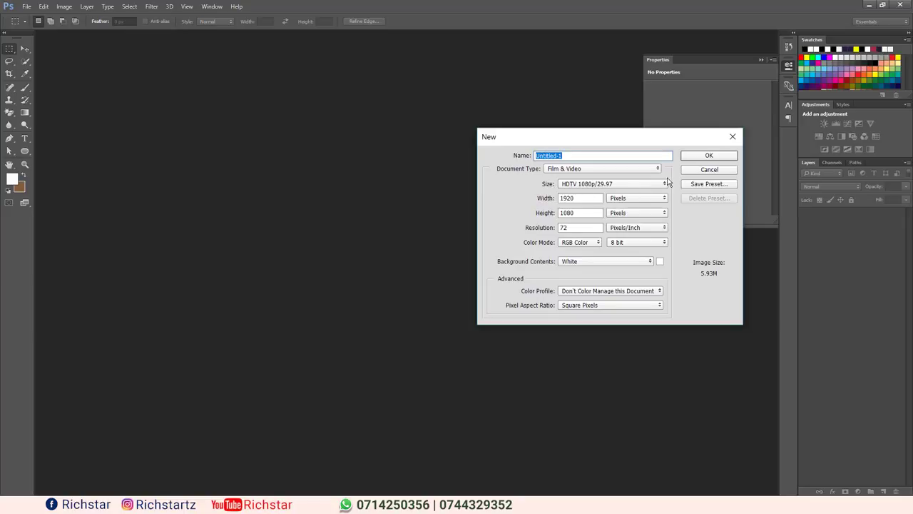
pyautogui.click(697, 159)
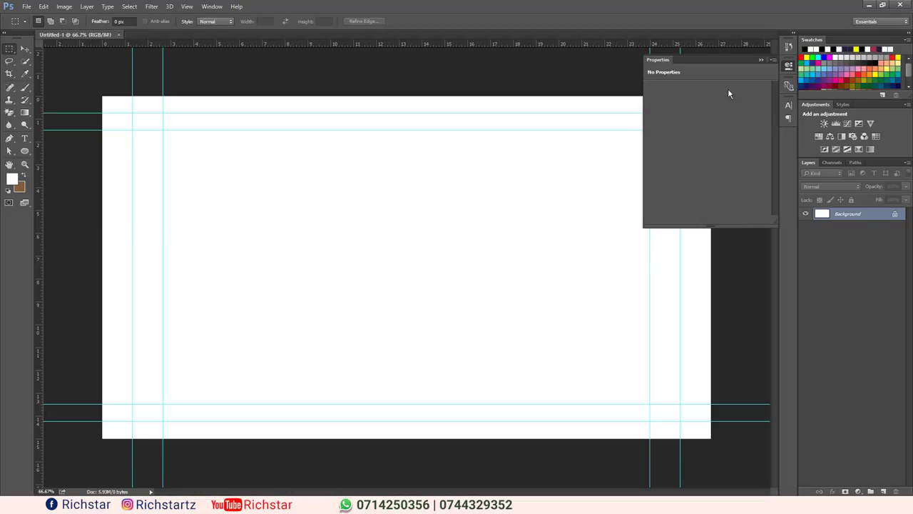
pyautogui.click(760, 60)
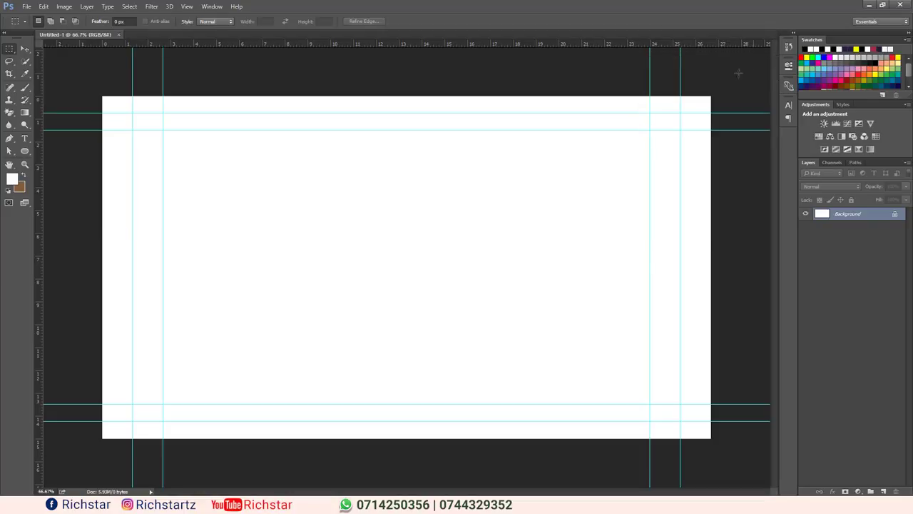
# Place CD PNG from Downloads as a linked layer, enlarge it to about 121% and centre it
pyautogui.click(29, 7)
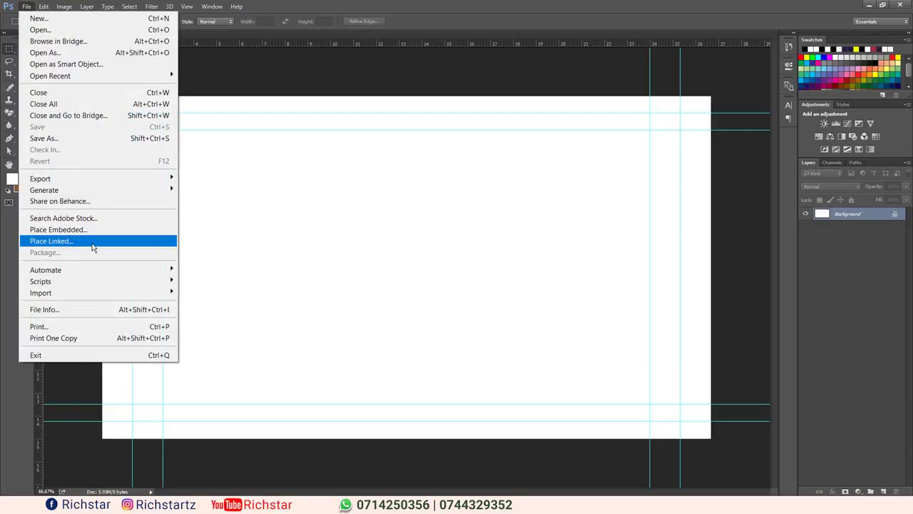
pyautogui.click(64, 240)
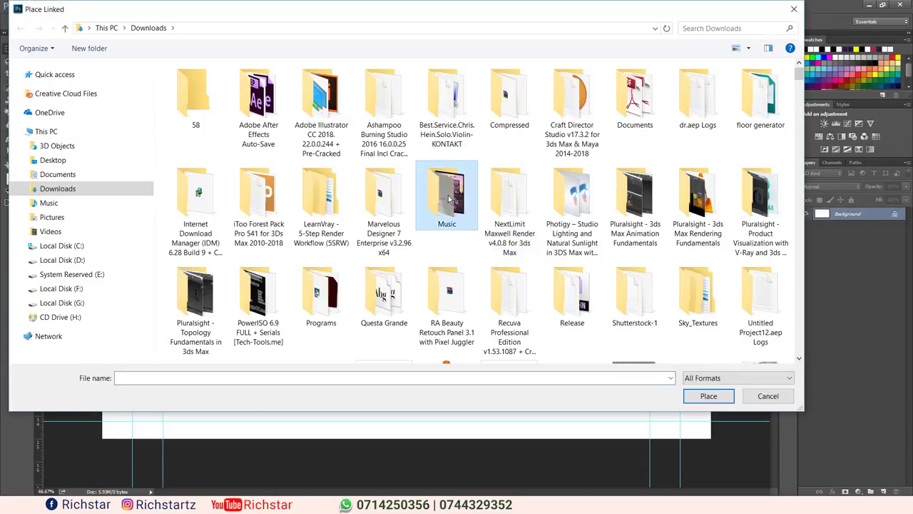
pyautogui.press('c')
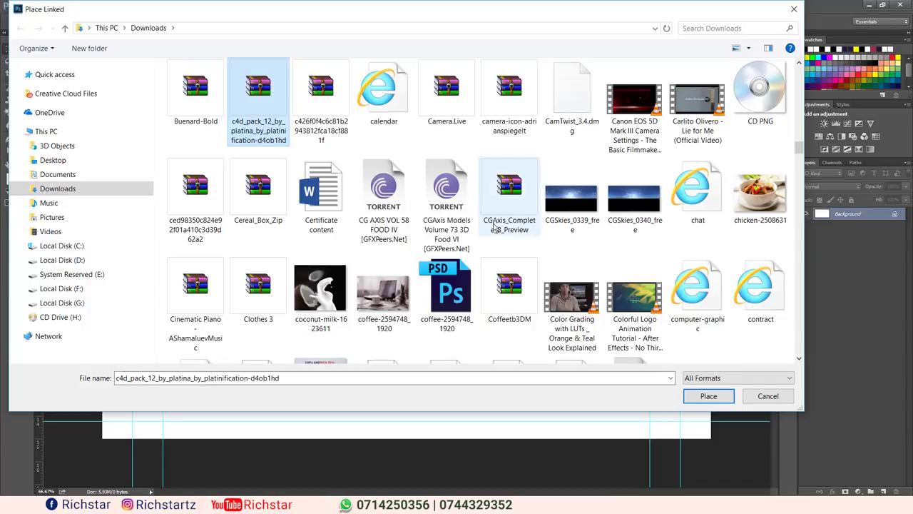
pyautogui.click(763, 113)
pyautogui.doubleClick(764, 113)
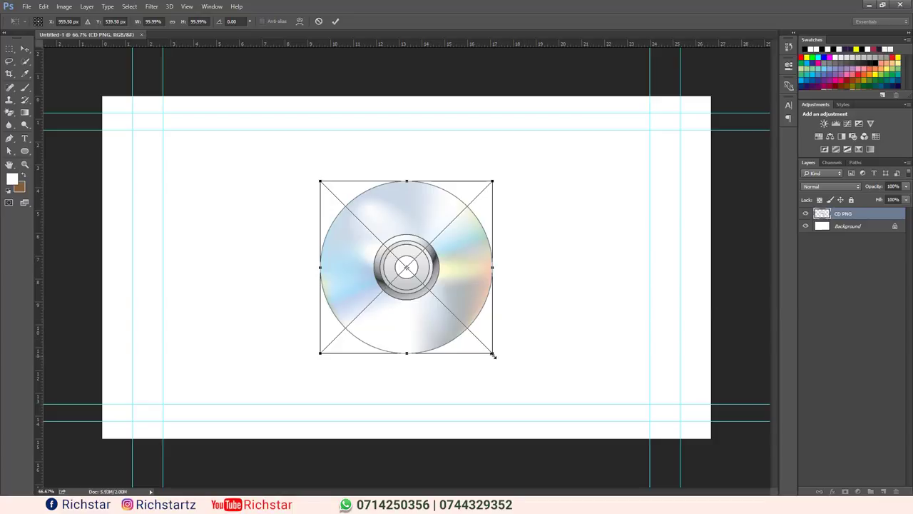
pyautogui.moveTo(493, 353); pyautogui.dragTo(509, 371)
pyautogui.moveTo(458, 300); pyautogui.dragTo(480, 304)
# Commit the disc transform and draw a rectangle over the disc's left side
pyautogui.click(335, 21)
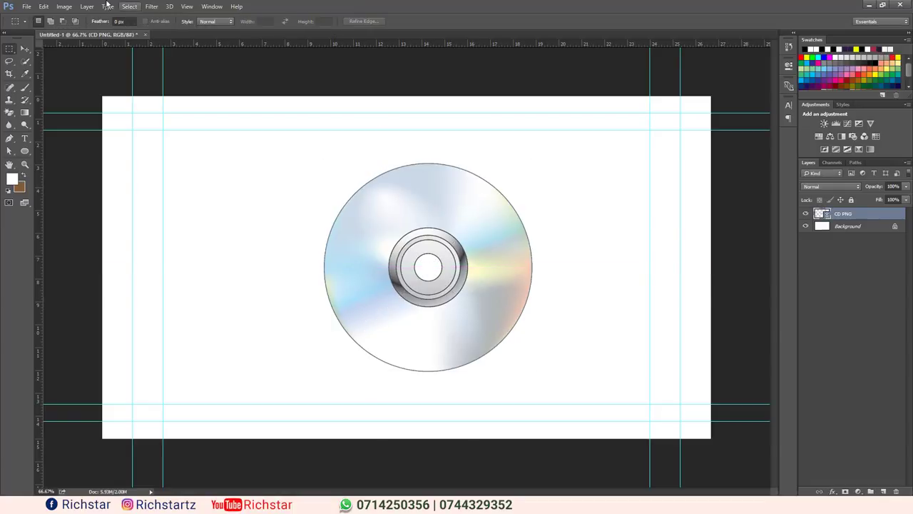
pyautogui.click(25, 151)
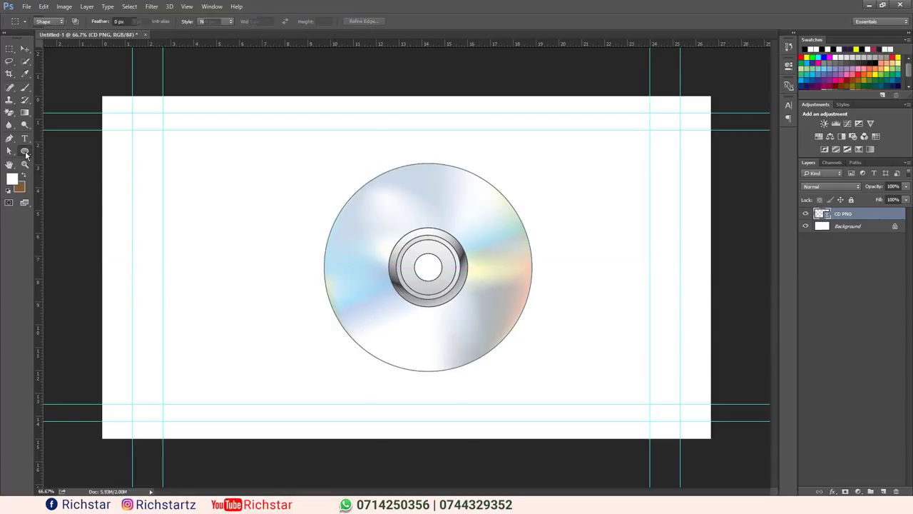
pyautogui.rightClick(25, 152)
pyautogui.click(74, 152)
pyautogui.moveTo(254, 158); pyautogui.dragTo(446, 371)
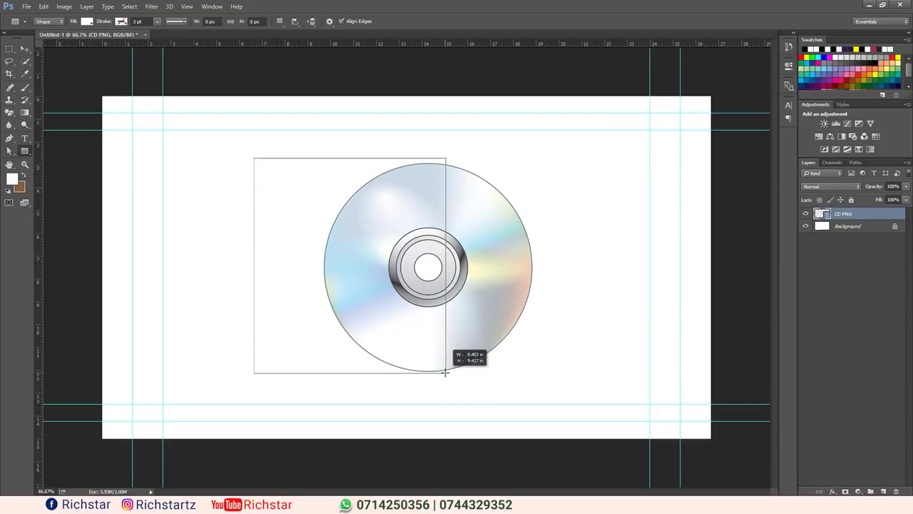
pyautogui.moveTo(445, 371); pyautogui.dragTo(437, 370)
# Fill the rectangle with dark grey #383838 and move it over the disc centre
pyautogui.click(25, 49)
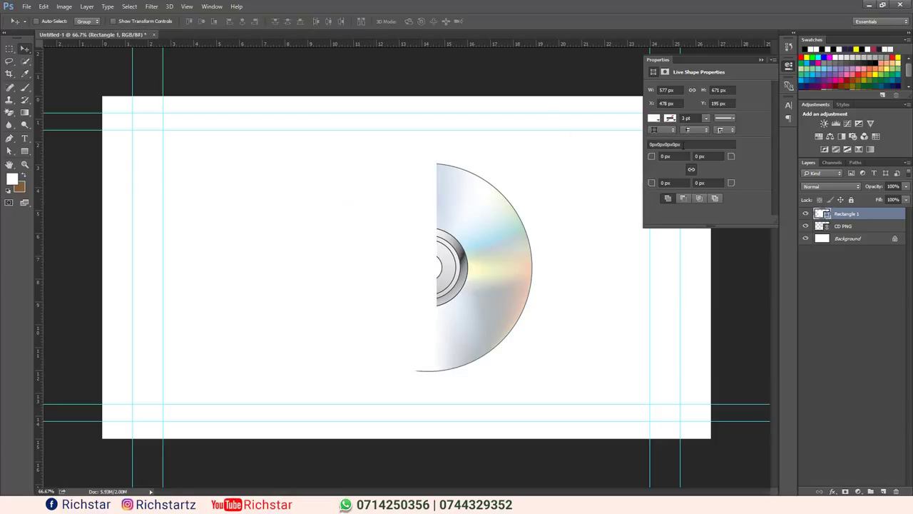
pyautogui.doubleClick(826, 215)
pyautogui.write('383838')
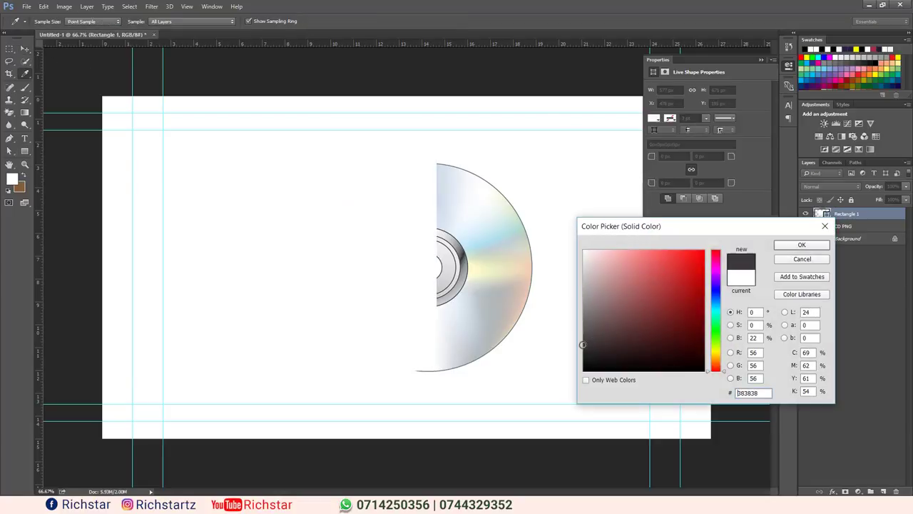
pyautogui.click(804, 244)
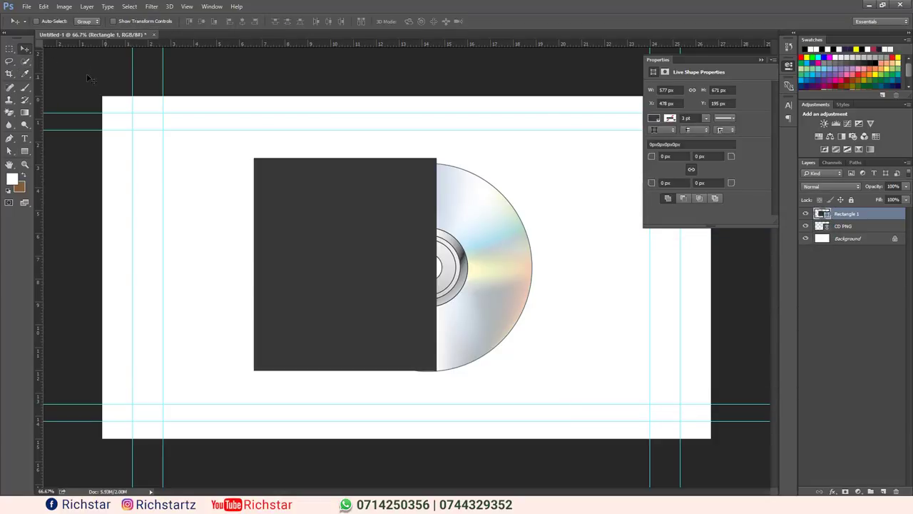
pyautogui.moveTo(376, 240)
pyautogui.mouseDown()
pyautogui.moveTo(409, 251)
pyautogui.moveTo(431, 237)
pyautogui.mouseUp()
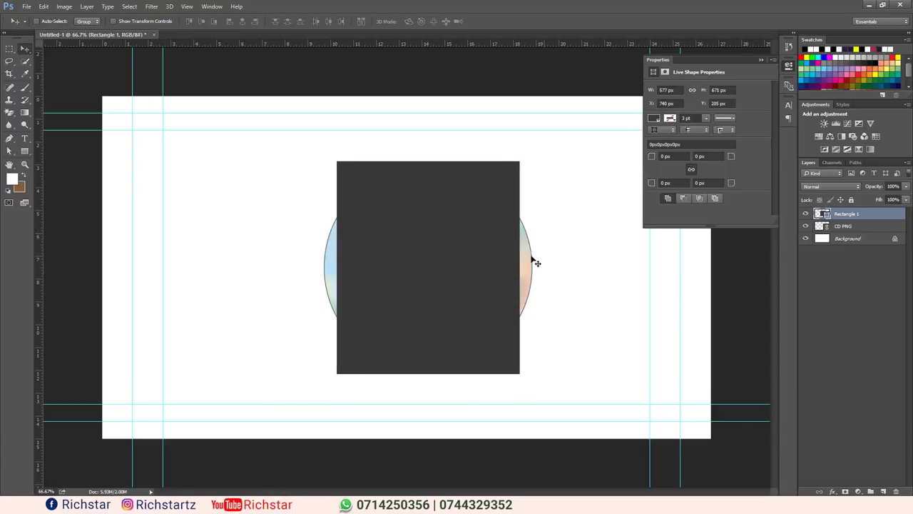
# Widen the rectangle on both sides and give it 5 px rounded corners
pyautogui.click(152, 21)
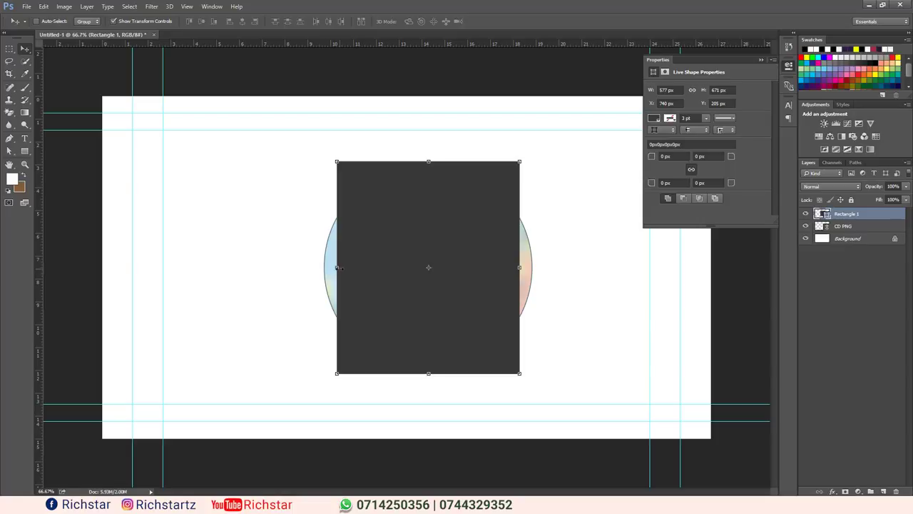
pyautogui.moveTo(337, 267); pyautogui.dragTo(324, 268)
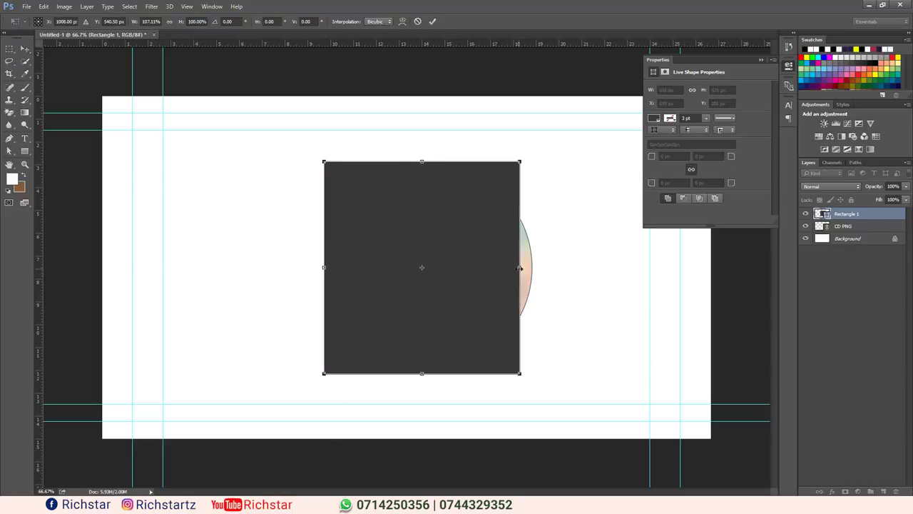
pyautogui.moveTo(520, 268); pyautogui.dragTo(534, 262)
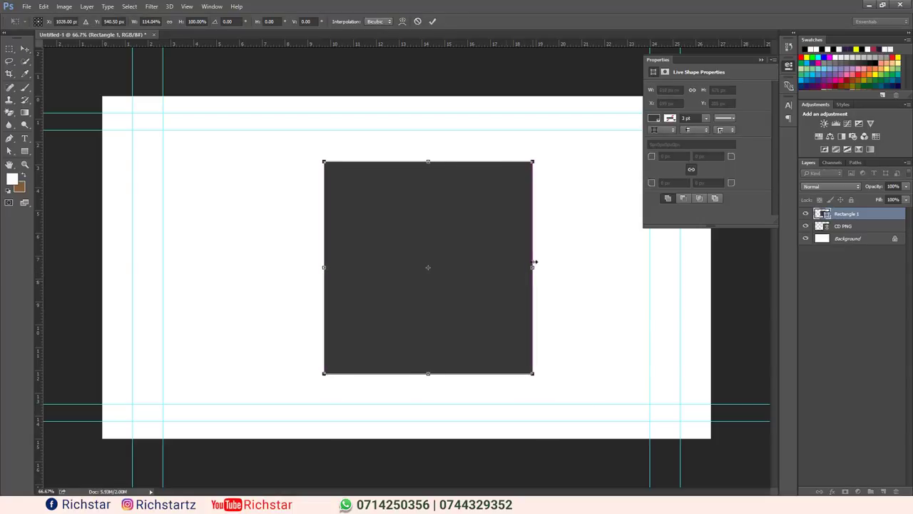
pyautogui.click(433, 22)
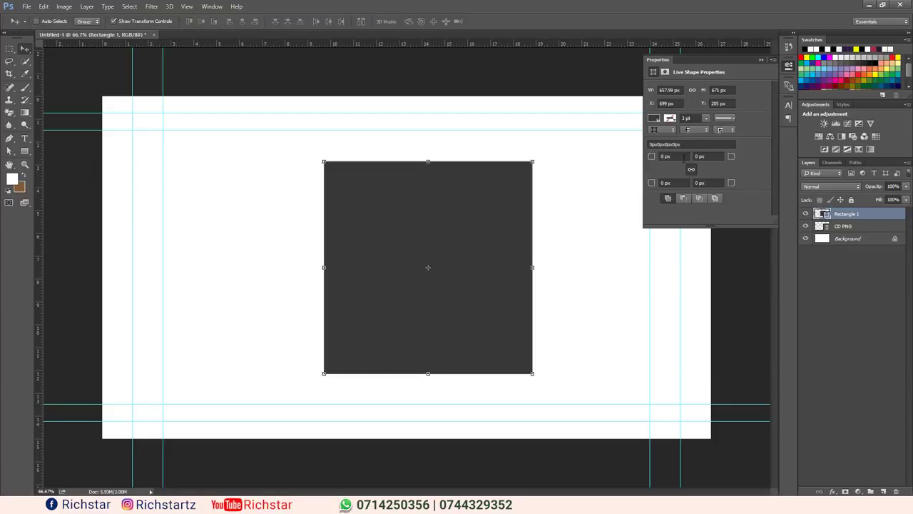
pyautogui.click(675, 156)
pyautogui.click(706, 183)
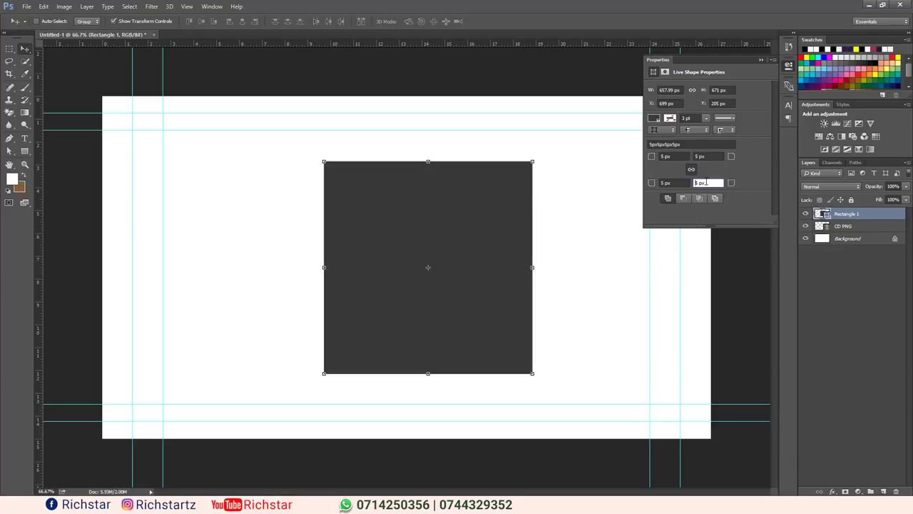
# Select Rectangle 1 and move it left so it covers the disc's left half
pyautogui.click(826, 306)
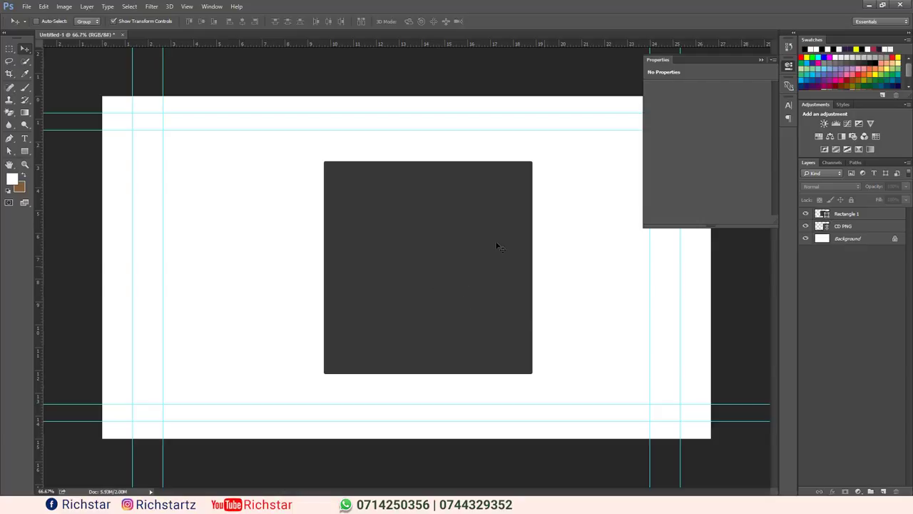
pyautogui.click(519, 254)
pyautogui.click(464, 188)
pyautogui.click(846, 214)
pyautogui.moveTo(497, 248); pyautogui.dragTo(387, 243)
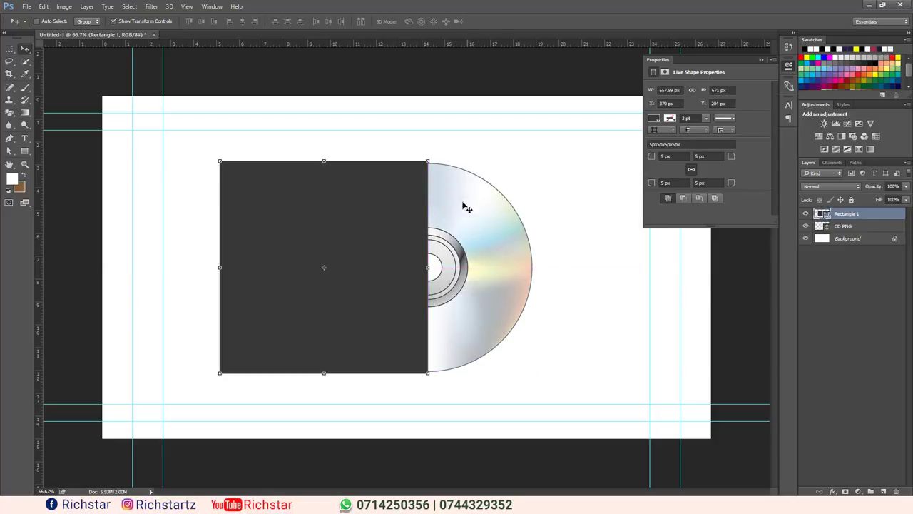
pyautogui.click(863, 300)
# Place the dont cry image from Pictures as a linked layer above the CD PNG layer
pyautogui.click(855, 227)
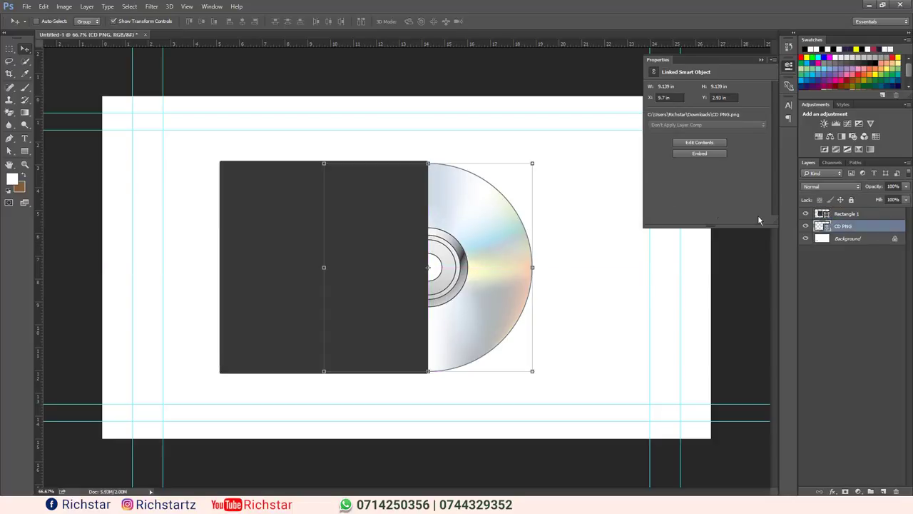
pyautogui.click(27, 7)
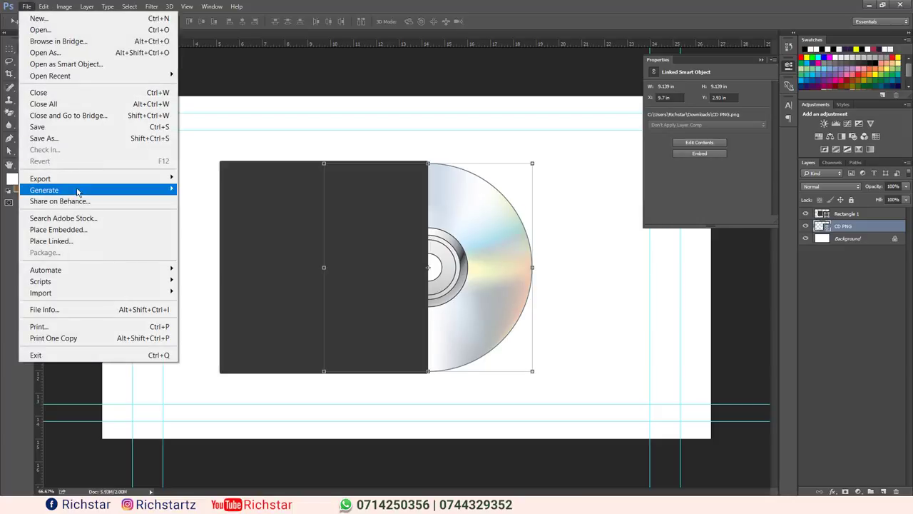
pyautogui.click(75, 241)
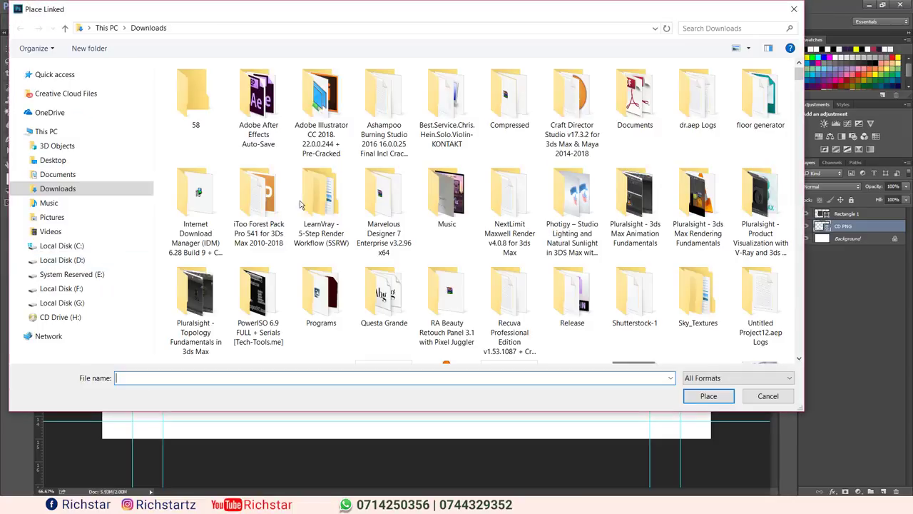
pyautogui.click(63, 217)
pyautogui.click(398, 219)
pyautogui.press('i')
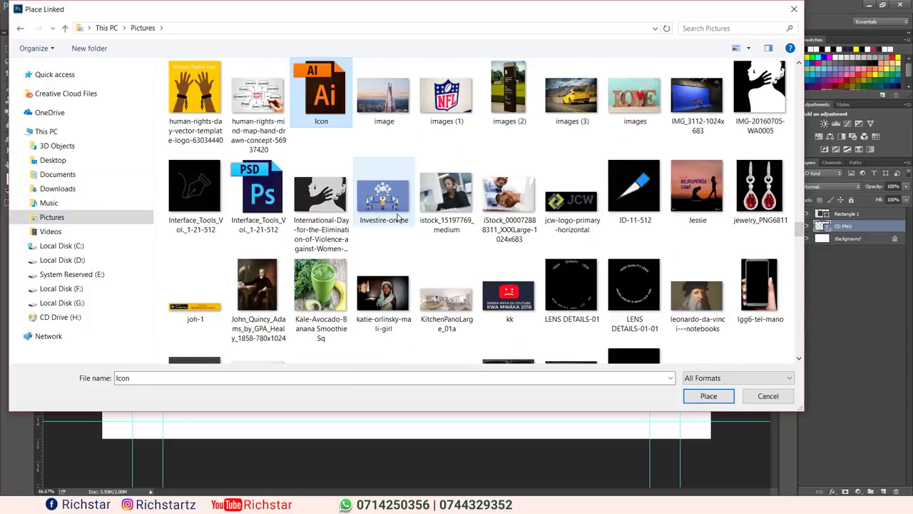
pyautogui.scroll(-2, 477, 265)
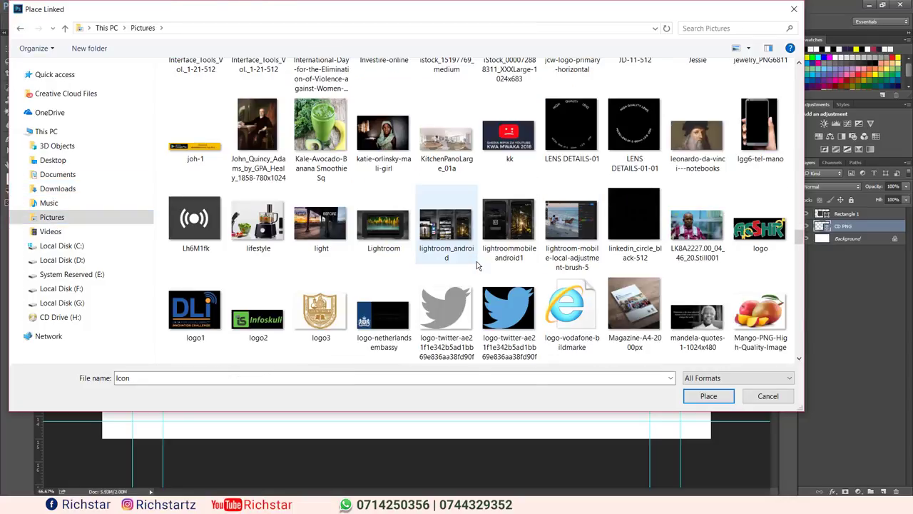
pyautogui.scroll(-3, 477, 266)
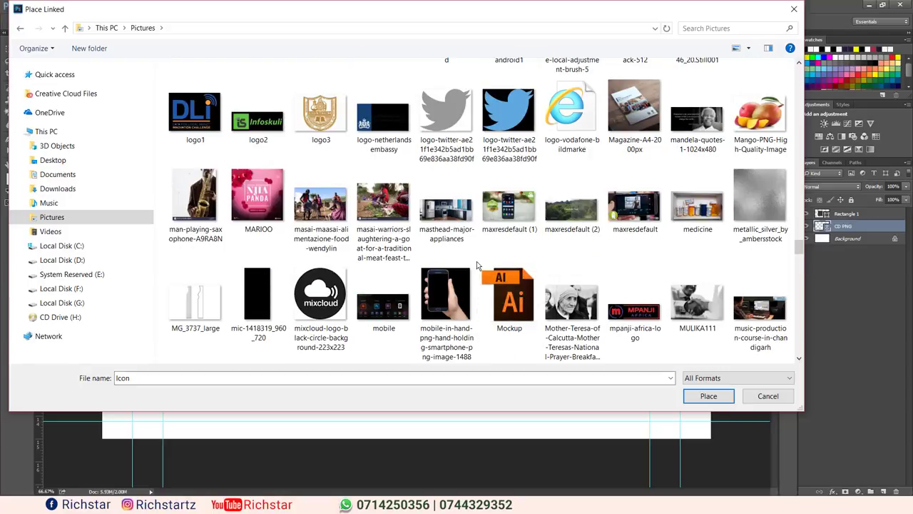
pyautogui.scroll(-3, 477, 265)
pyautogui.click(419, 278)
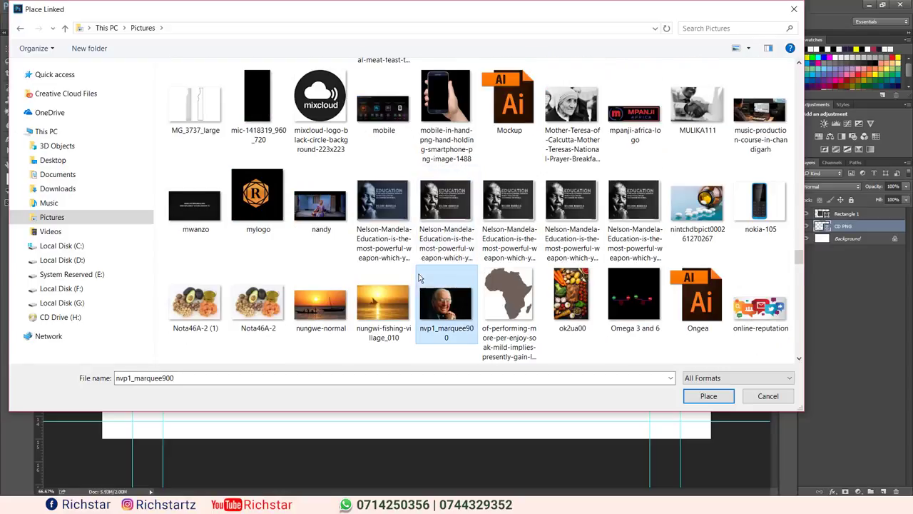
pyautogui.press('d')
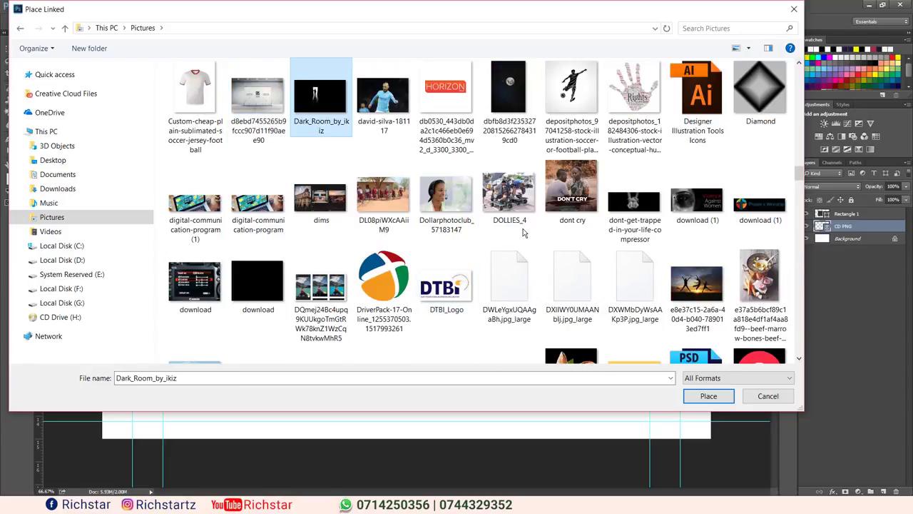
pyautogui.press('Right')
pyautogui.doubleClick(571, 189)
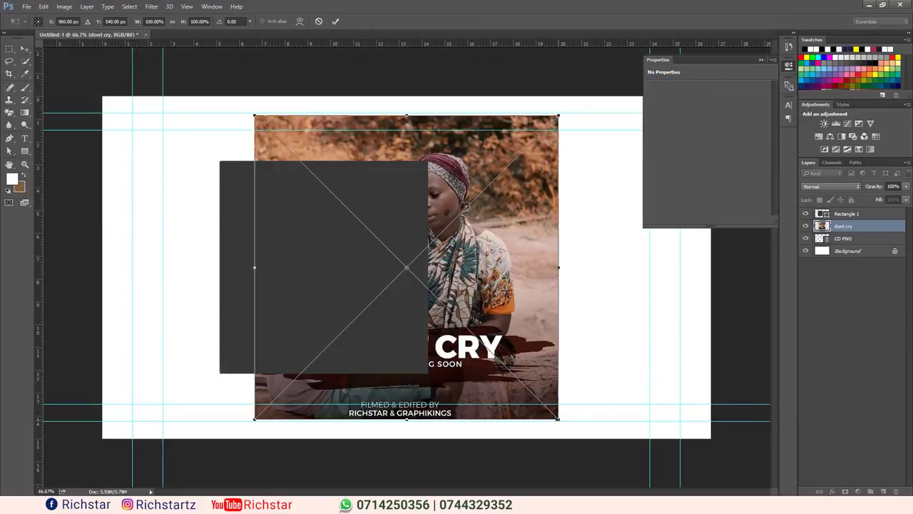
# Scale the dont cry photo to about 72%, centre it and commit
pyautogui.moveTo(558, 419); pyautogui.dragTo(512, 377)
pyautogui.moveTo(467, 274); pyautogui.dragTo(399, 270)
pyautogui.press('Return')
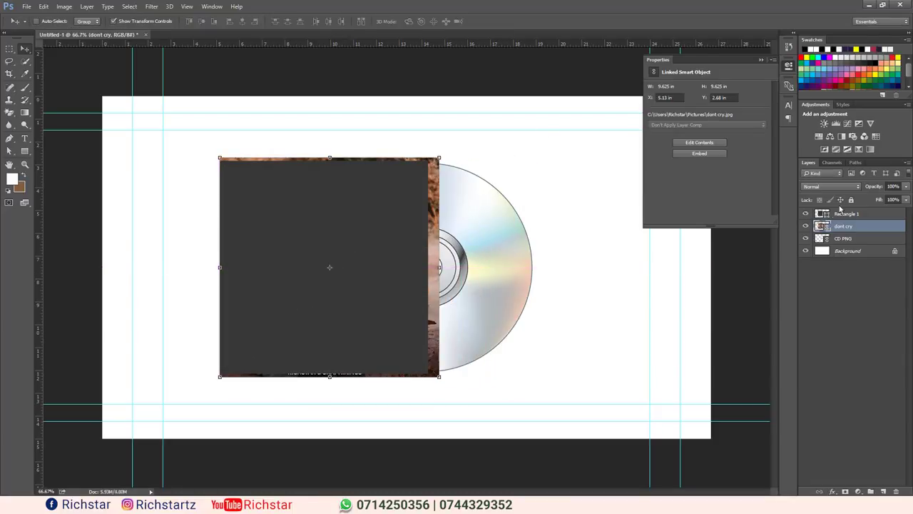
# Clip a copy of the dont cry photo to Rectangle 1, hiding the original, then select Rectangle 1
pyautogui.moveTo(843, 225); pyautogui.dragTo(885, 491)
pyautogui.click(805, 239)
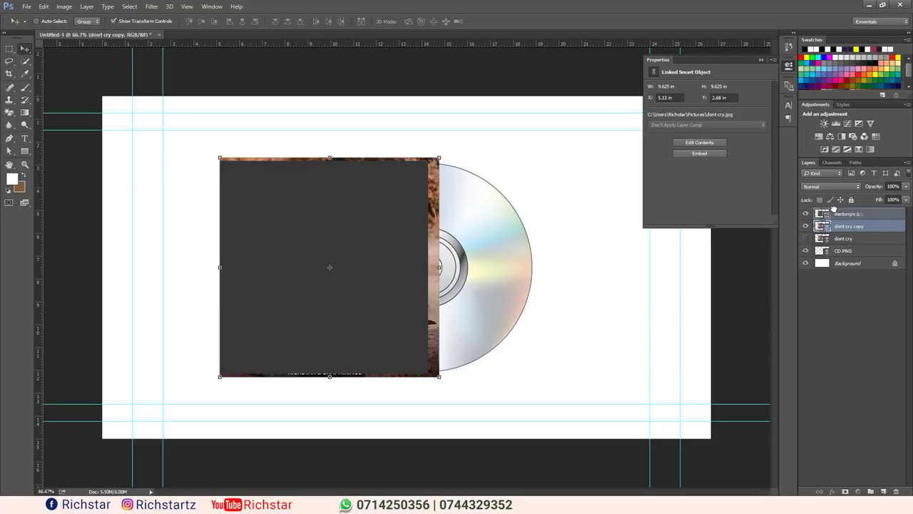
pyautogui.moveTo(842, 226); pyautogui.dragTo(842, 209)
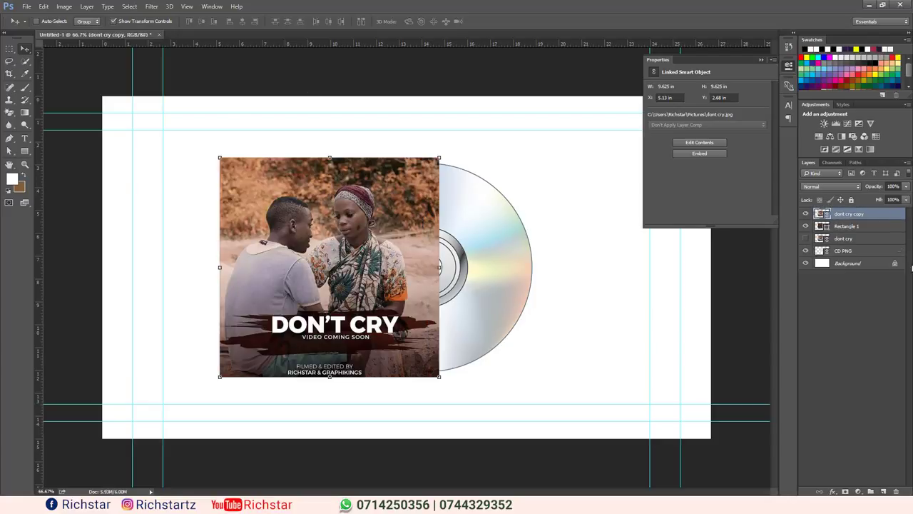
pyautogui.rightClick(843, 213)
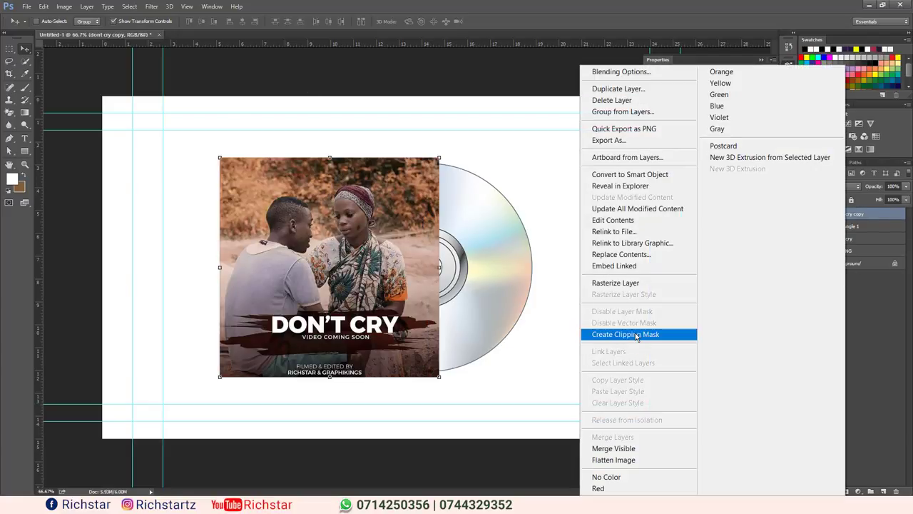
pyautogui.click(642, 333)
pyautogui.moveTo(404, 314); pyautogui.dragTo(400, 307)
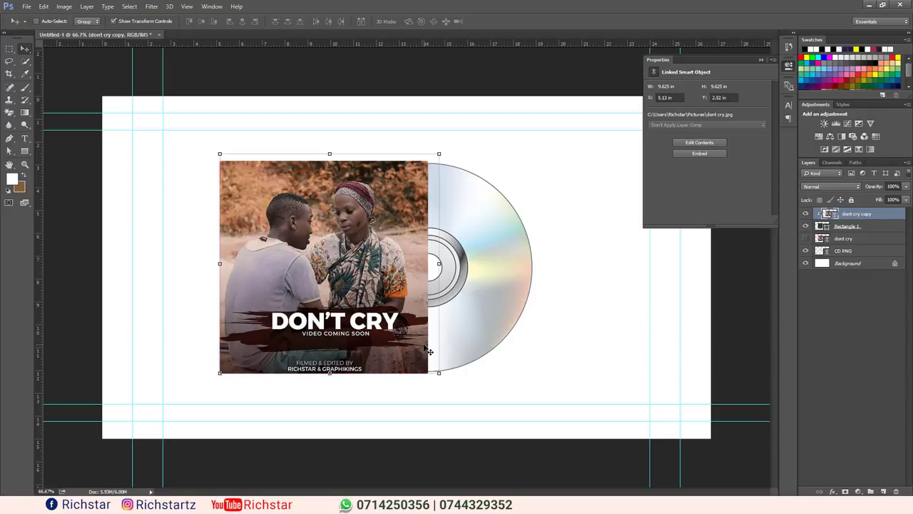
pyautogui.click(125, 22)
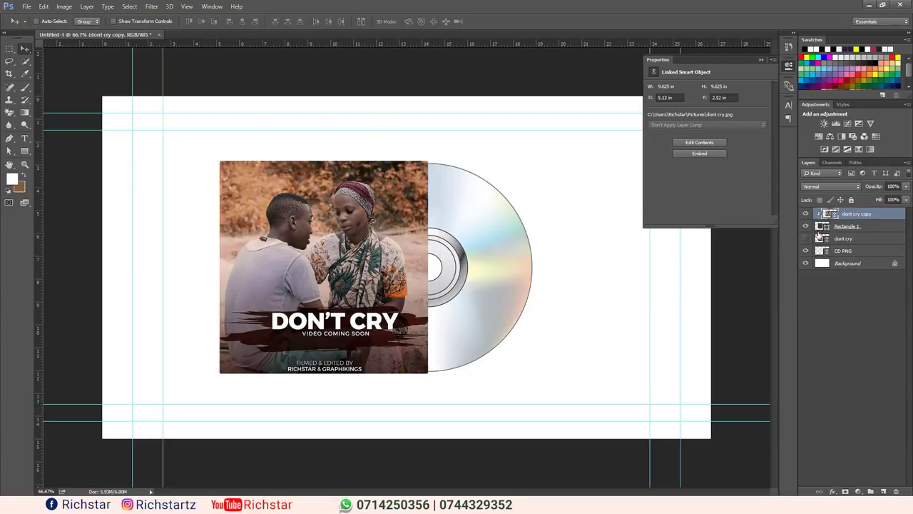
pyautogui.click(852, 226)
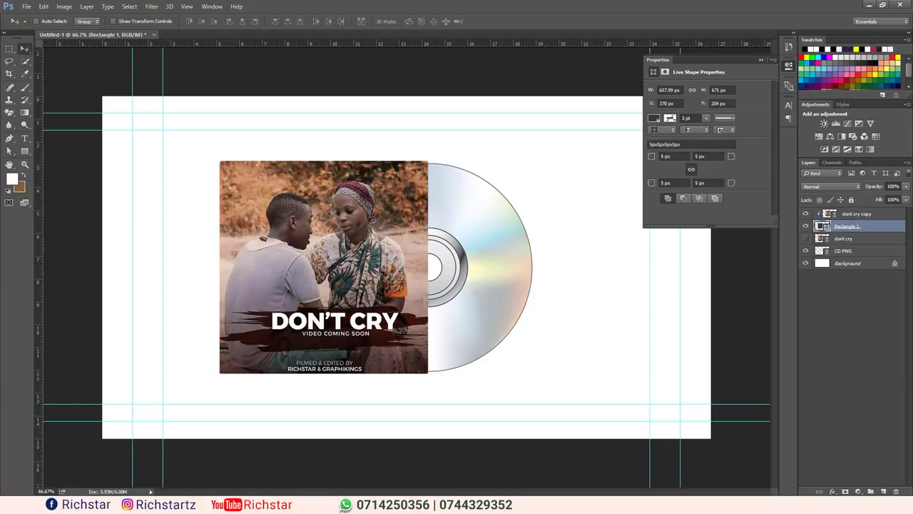
# Add Bevel & Emboss to Rectangle 1 with 20% highlight opacity and adjusted depth
pyautogui.click(832, 493)
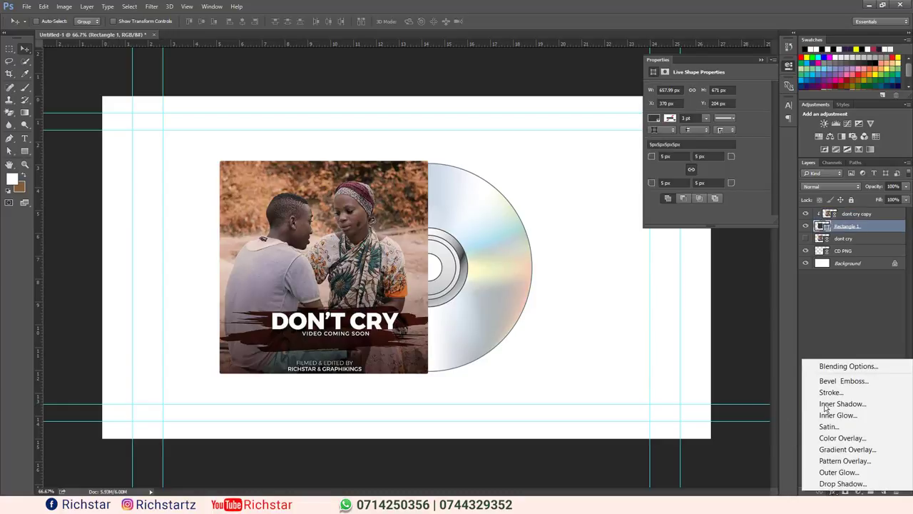
pyautogui.click(835, 368)
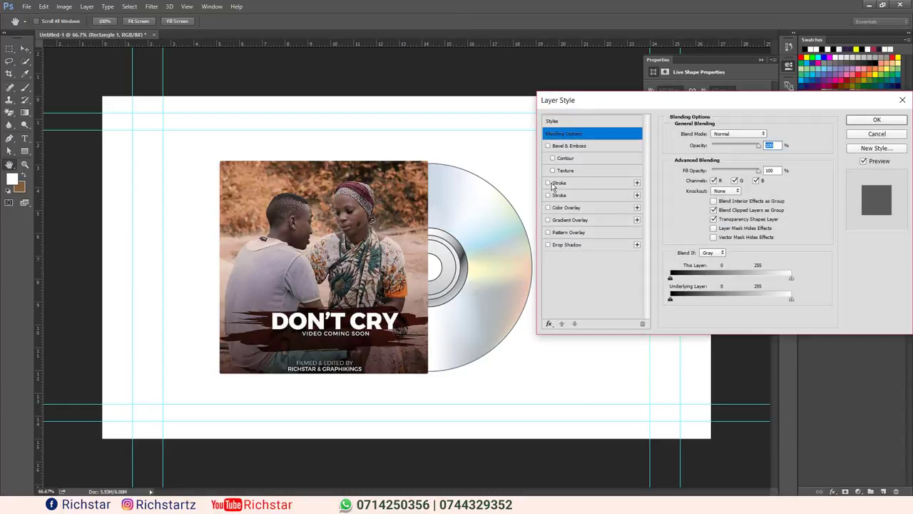
pyautogui.click(548, 146)
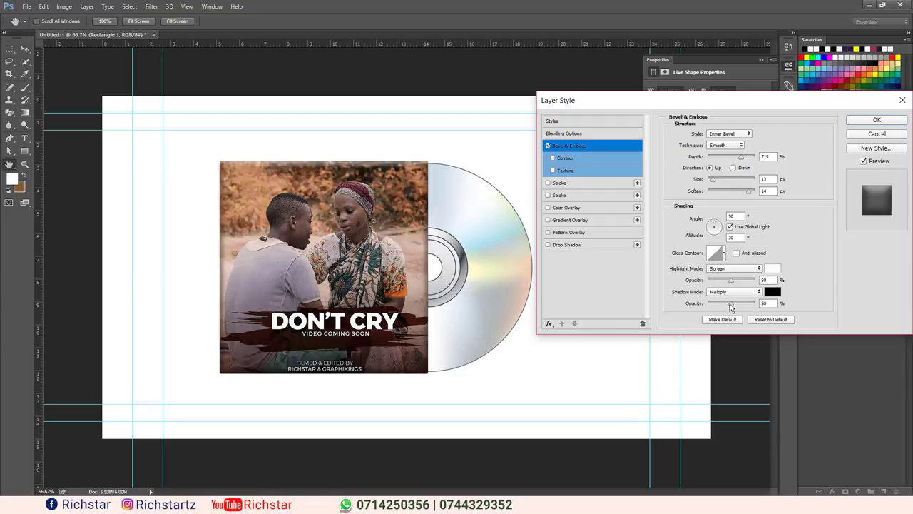
pyautogui.moveTo(729, 284); pyautogui.dragTo(715, 281)
pyautogui.moveTo(717, 281); pyautogui.dragTo(720, 281)
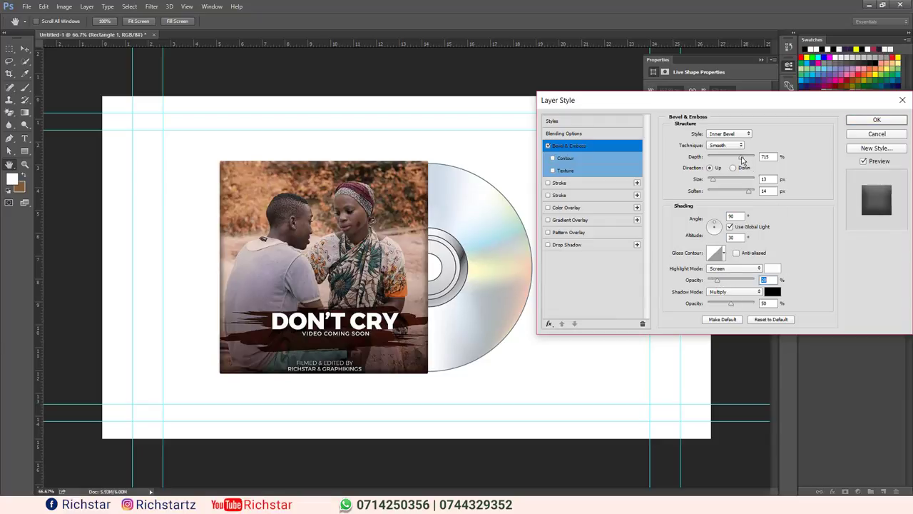
pyautogui.moveTo(741, 157); pyautogui.dragTo(749, 158)
# Add a drop shadow to the cover and rough in its opacity, distance, spread and size
pyautogui.click(564, 247)
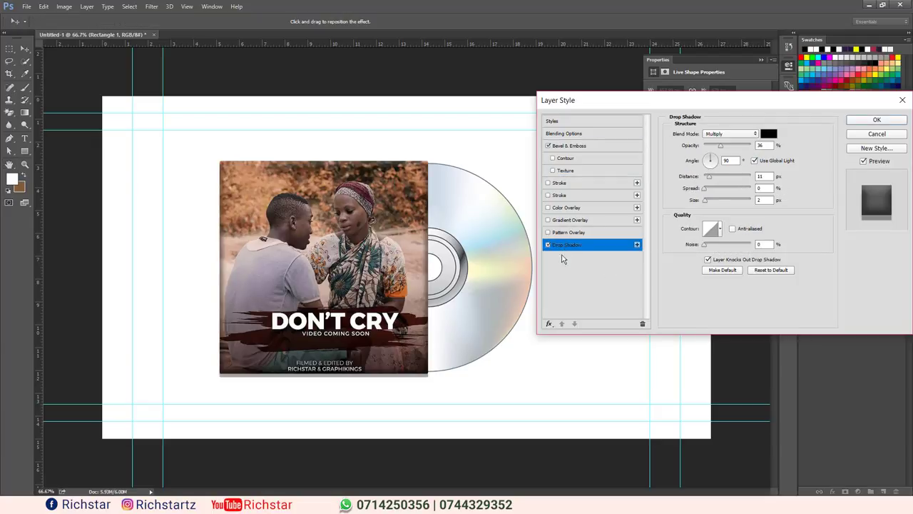
pyautogui.moveTo(412, 274); pyautogui.dragTo(448, 212)
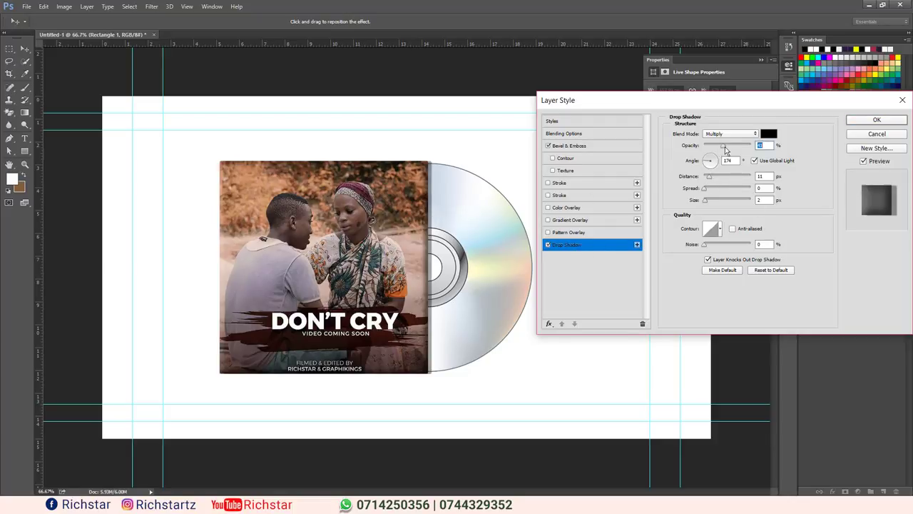
pyautogui.moveTo(720, 146)
pyautogui.mouseDown()
pyautogui.moveTo(732, 150)
pyautogui.moveTo(723, 146)
pyautogui.mouseUp()
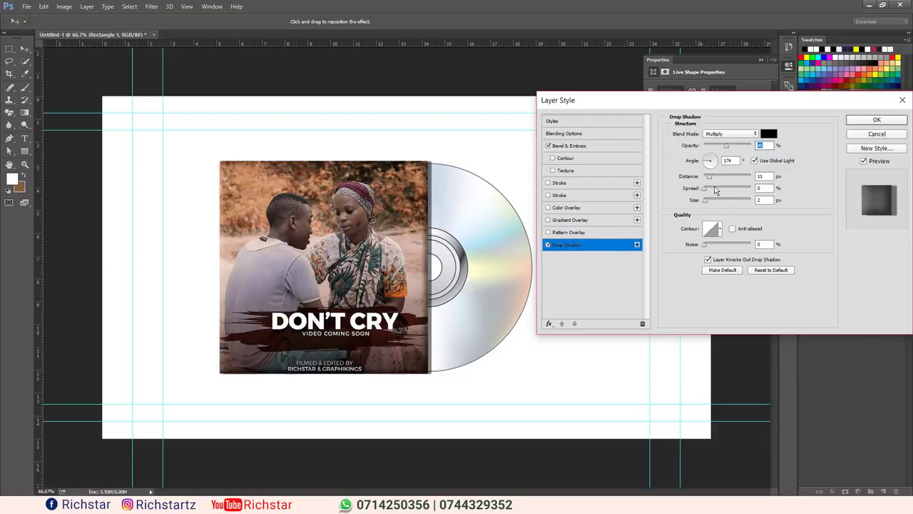
pyautogui.moveTo(709, 177); pyautogui.dragTo(708, 199)
pyautogui.click(709, 189)
pyautogui.click(709, 202)
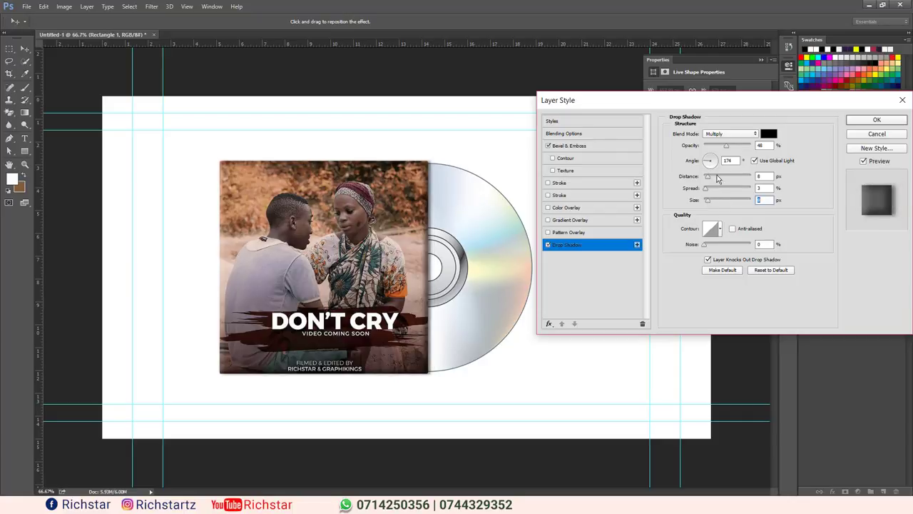
pyautogui.click(761, 176)
# Finalize the shadow at angle 149, distance 3 and 25% opacity, and apply the layer style
pyautogui.press('Down')
pyautogui.press('Down')
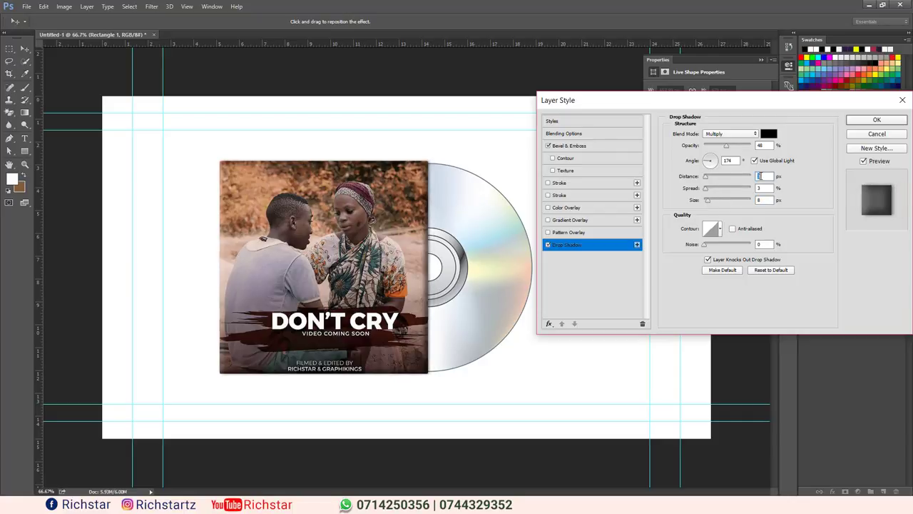
pyautogui.press('Down')
pyautogui.press('Down')
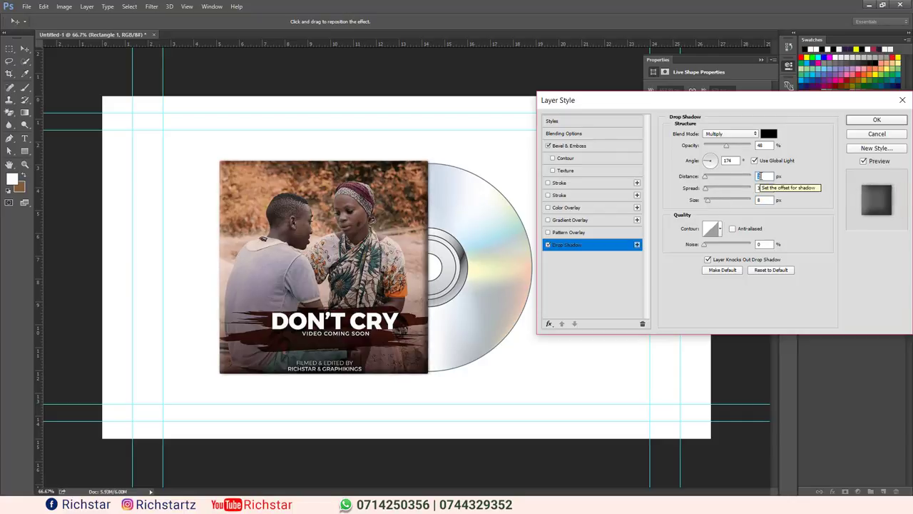
pyautogui.press('Down')
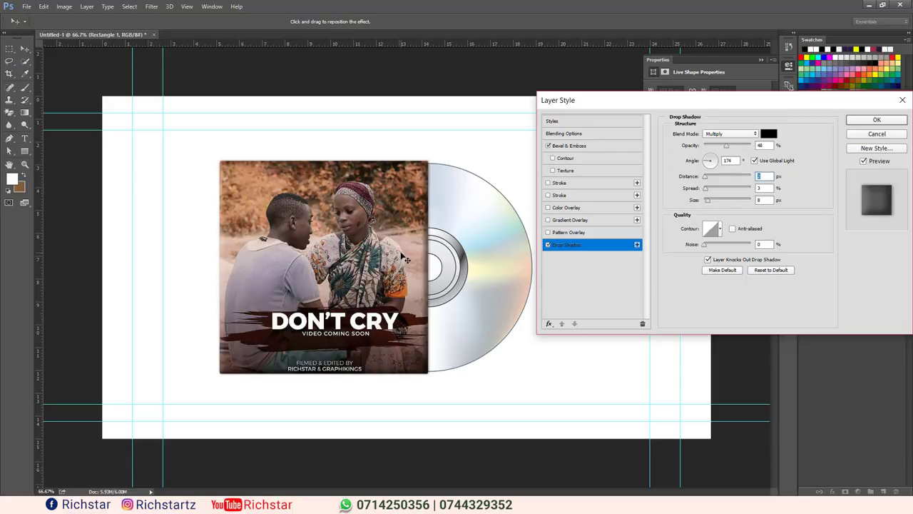
pyautogui.moveTo(406, 260); pyautogui.dragTo(407, 259)
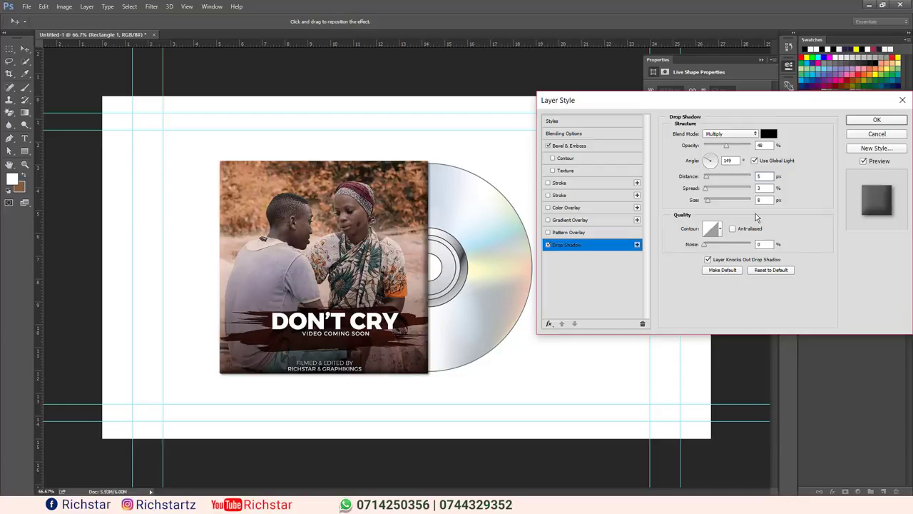
pyautogui.write('3')
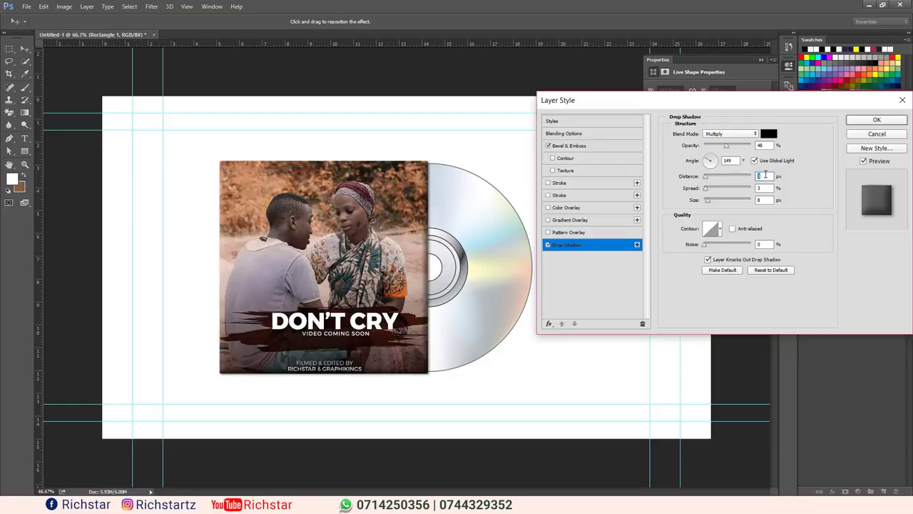
pyautogui.click(766, 189)
pyautogui.write('2')
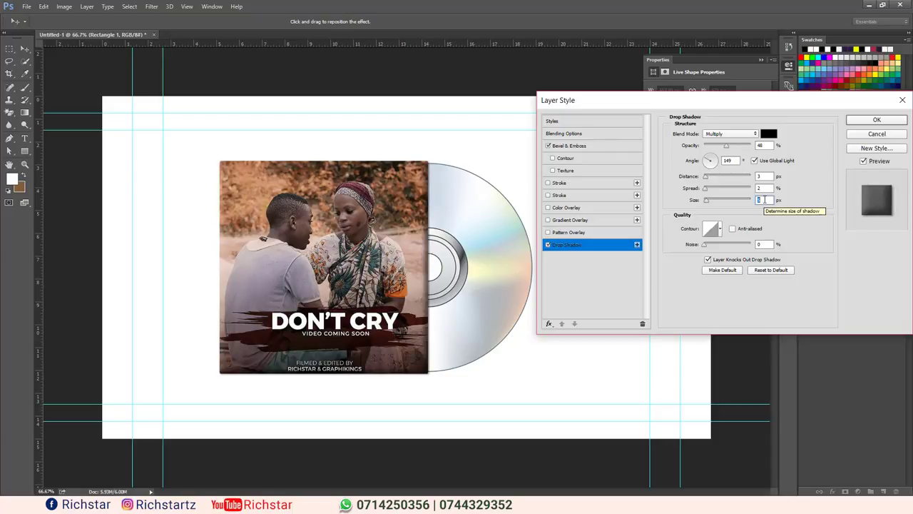
pyautogui.click(764, 145)
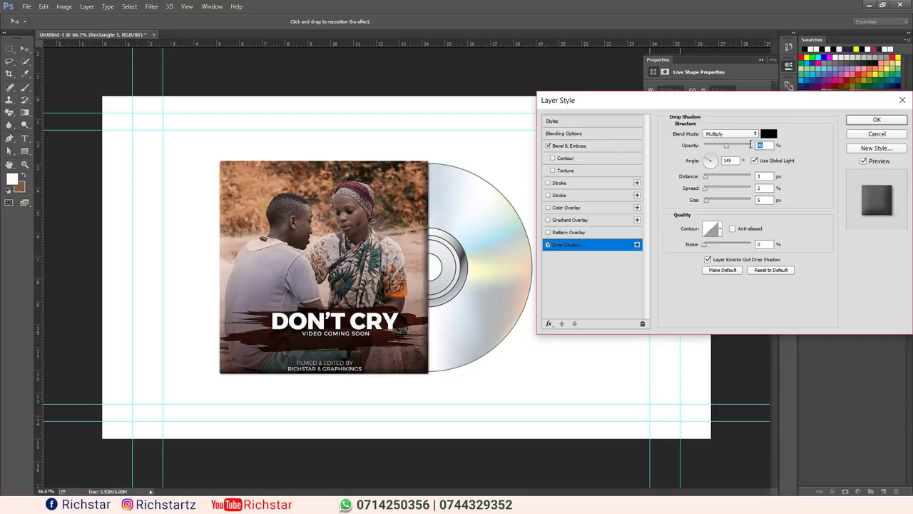
pyautogui.write('25')
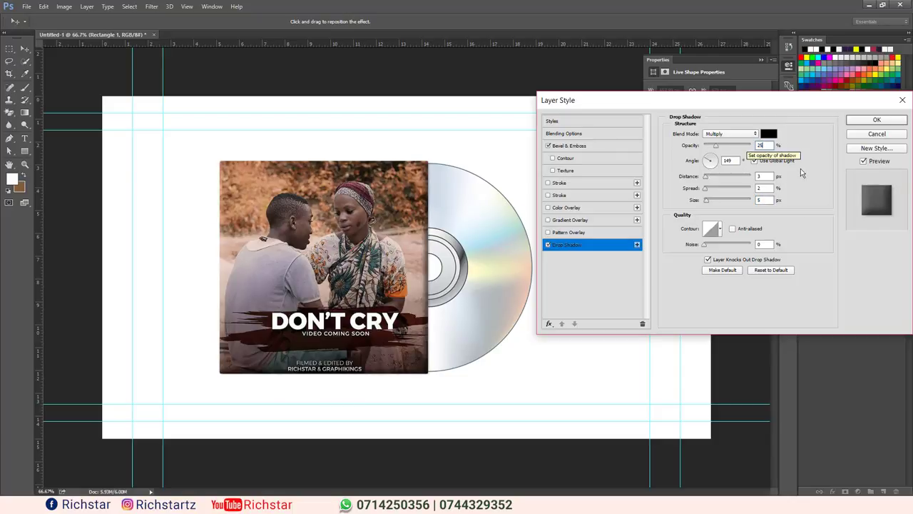
pyautogui.click(876, 124)
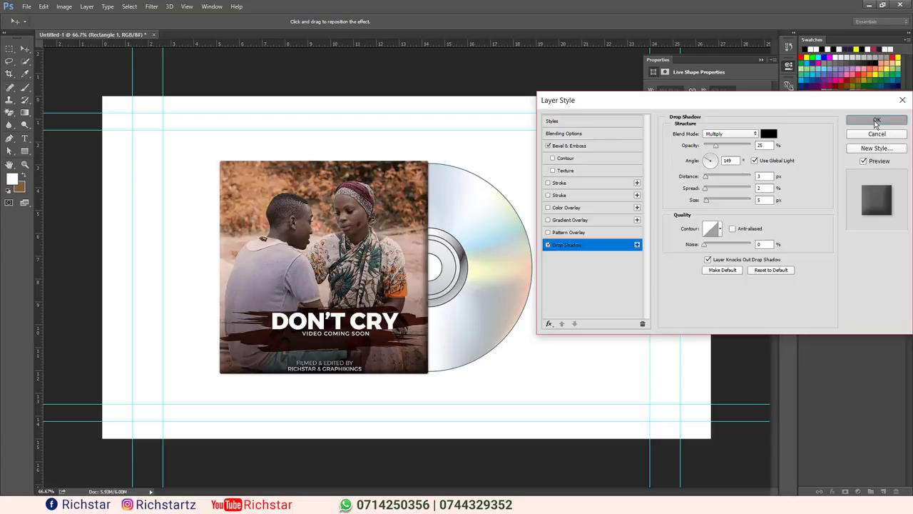
pyautogui.click(836, 358)
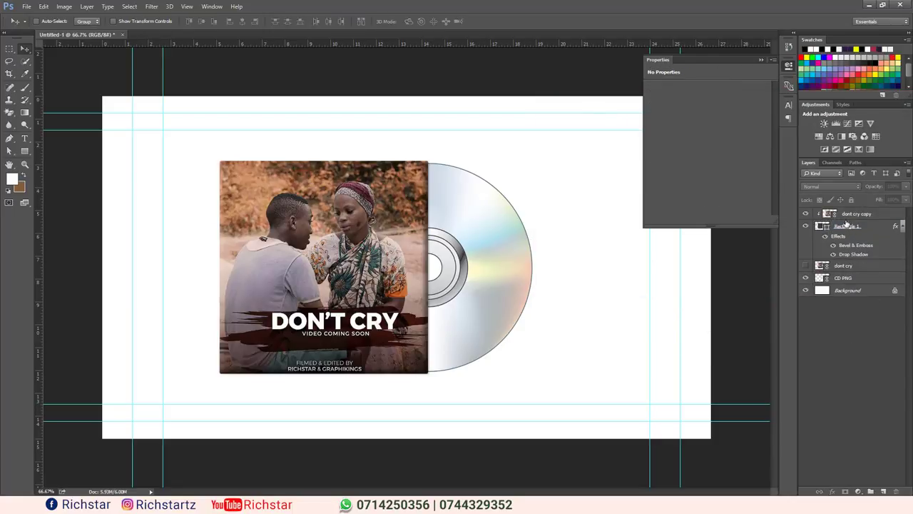
# Duplicate Rectangle 1 and clip the dont cry copy photo to Rectangle 1 copy
pyautogui.click(903, 226)
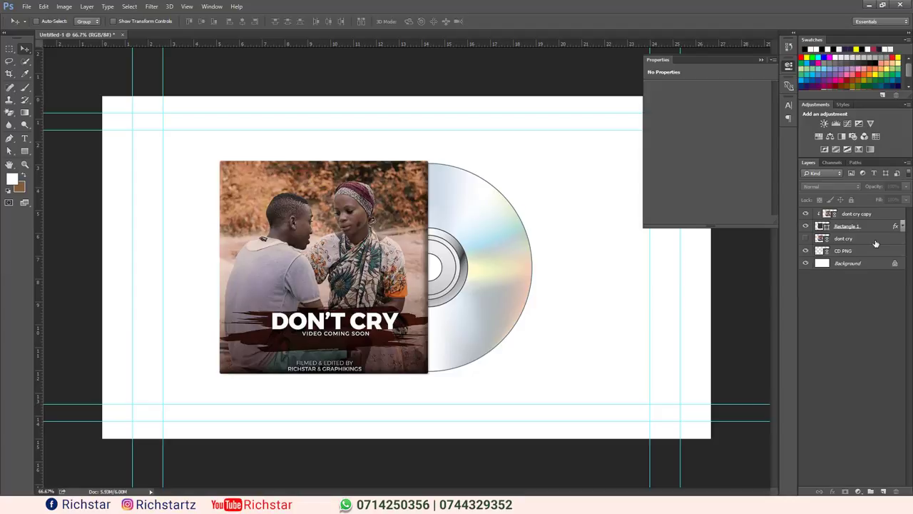
pyautogui.click(848, 228)
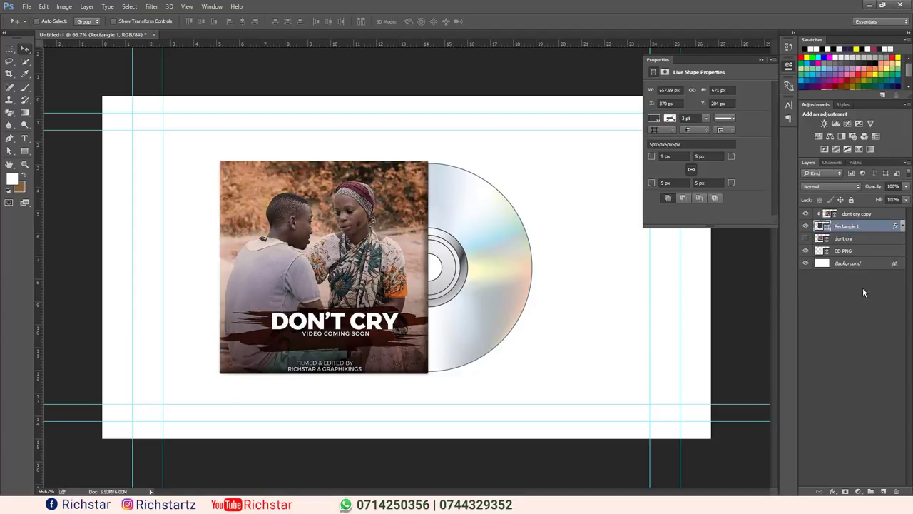
pyautogui.click(856, 355)
pyautogui.moveTo(844, 229)
pyautogui.mouseDown()
pyautogui.moveTo(895, 452)
pyautogui.moveTo(885, 492)
pyautogui.mouseUp()
pyautogui.click(846, 217)
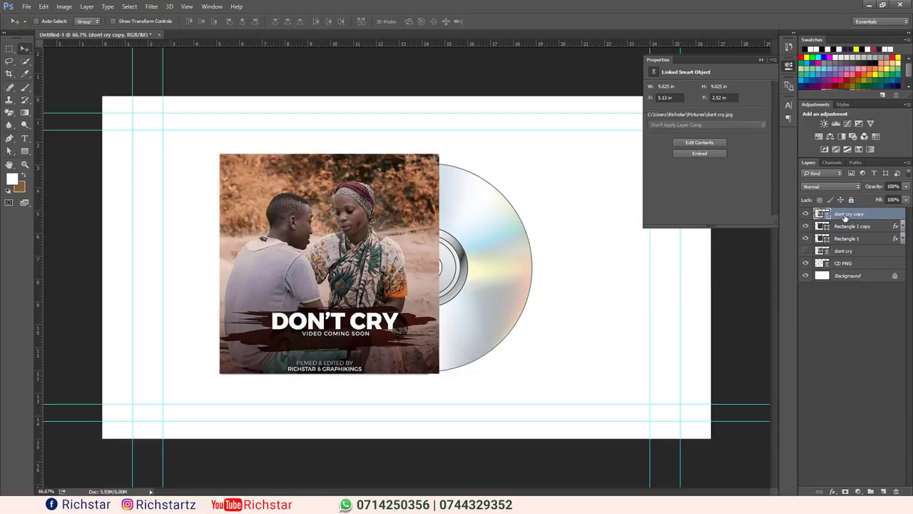
pyautogui.rightClick(845, 216)
pyautogui.click(631, 335)
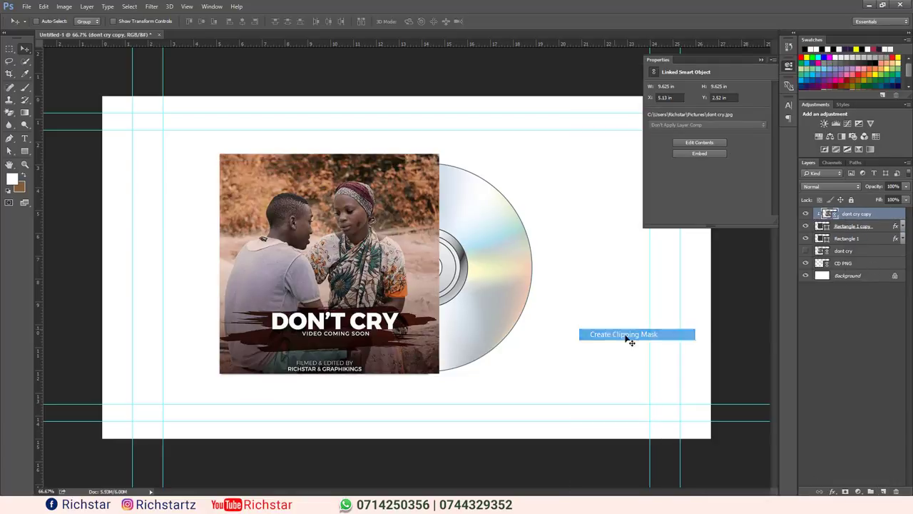
# Move Rectangle 1 above the clipped photo and give it a layer mask
pyautogui.click(847, 239)
pyautogui.moveTo(847, 239); pyautogui.dragTo(826, 210)
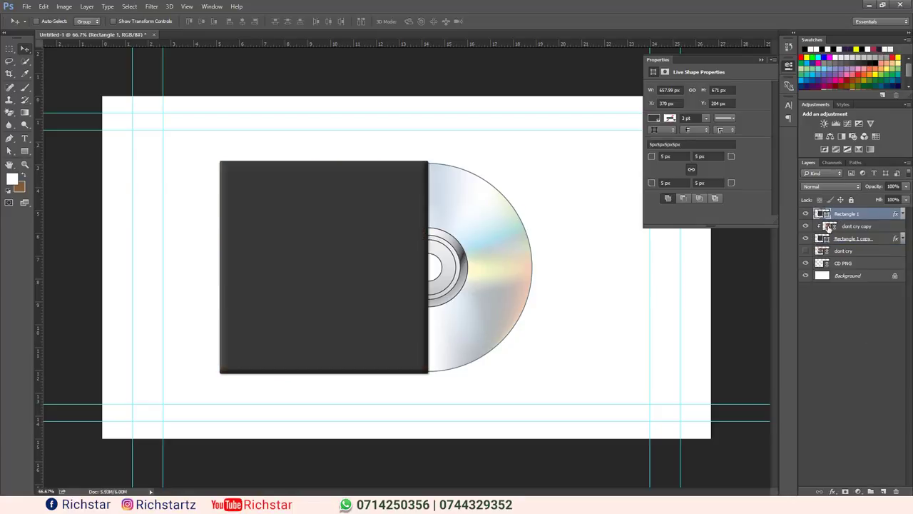
pyautogui.click(845, 492)
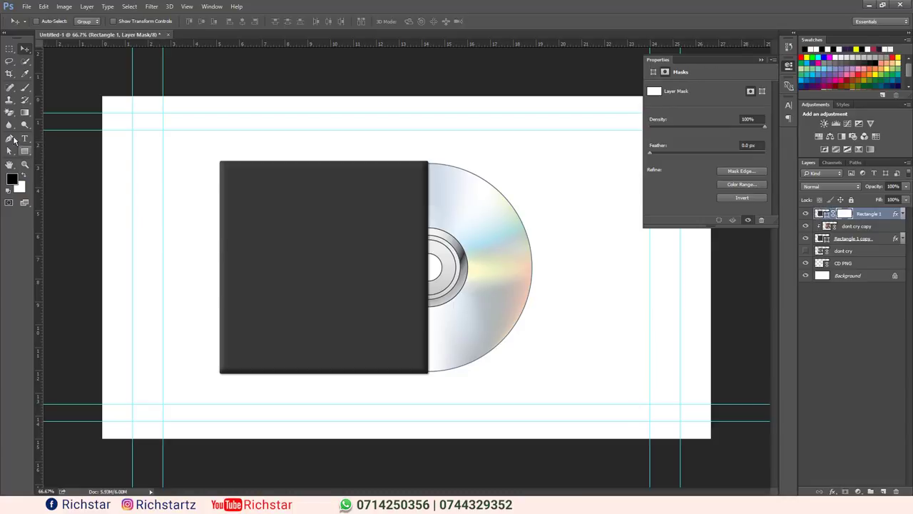
# Draw black-to-white gradients on Rectangle 1's mask until the cover photo fades in from the right
pyautogui.click(25, 112)
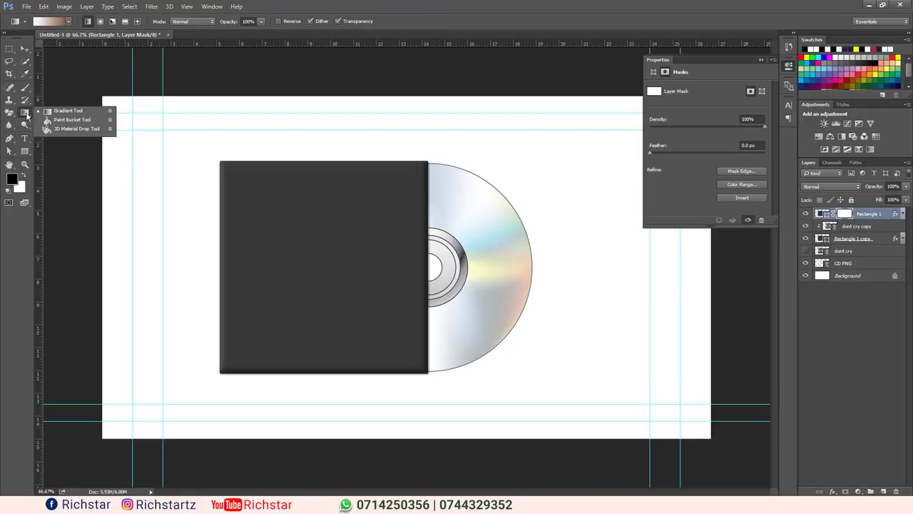
pyautogui.click(65, 112)
pyautogui.moveTo(432, 246); pyautogui.dragTo(293, 241)
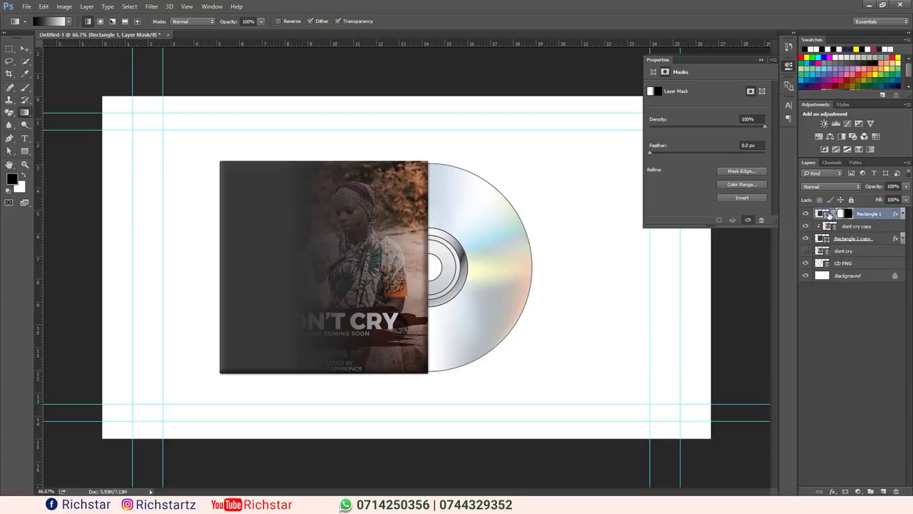
pyautogui.moveTo(338, 244); pyautogui.dragTo(419, 267)
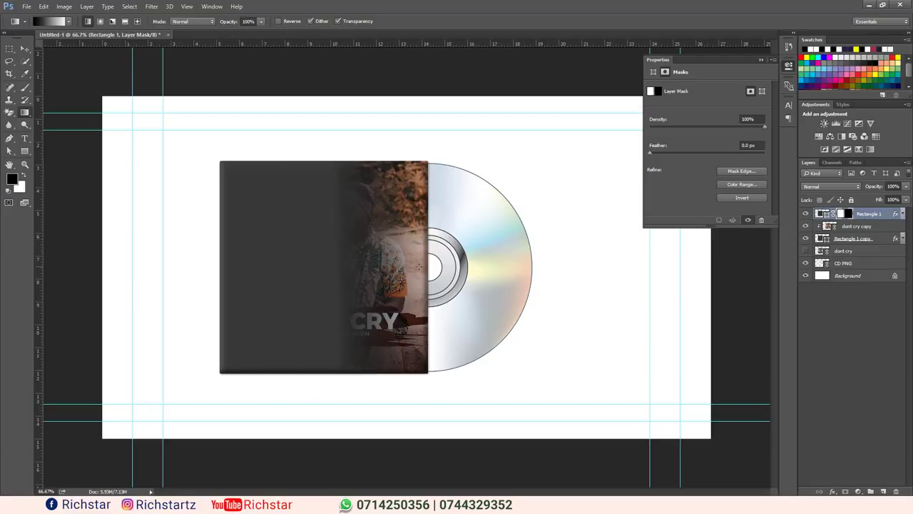
pyautogui.moveTo(304, 268); pyautogui.dragTo(418, 267)
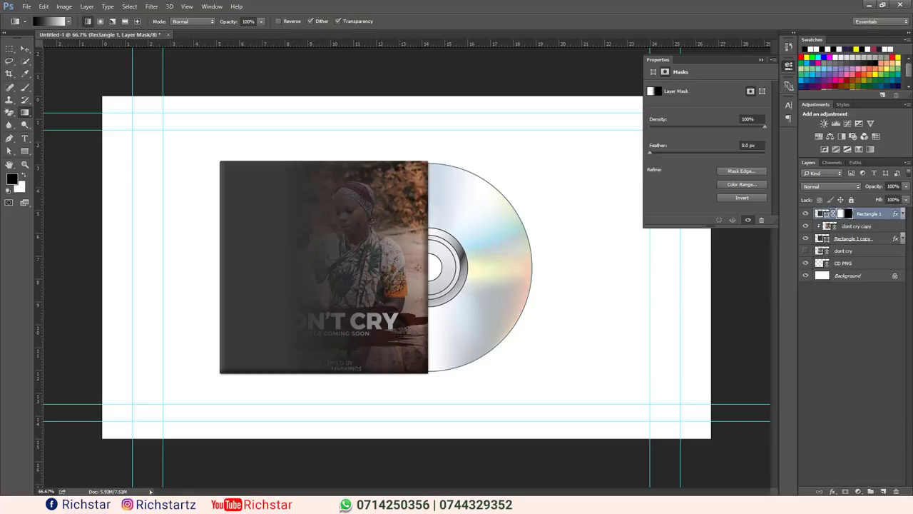
pyautogui.moveTo(588, 261); pyautogui.dragTo(293, 274)
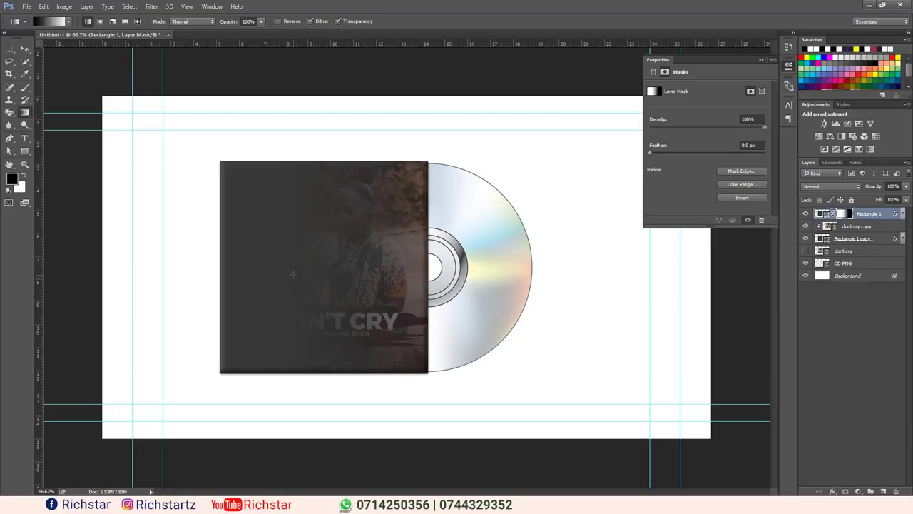
# Set Rectangle 1 to Multiply blending at 25% opacity
pyautogui.click(823, 213)
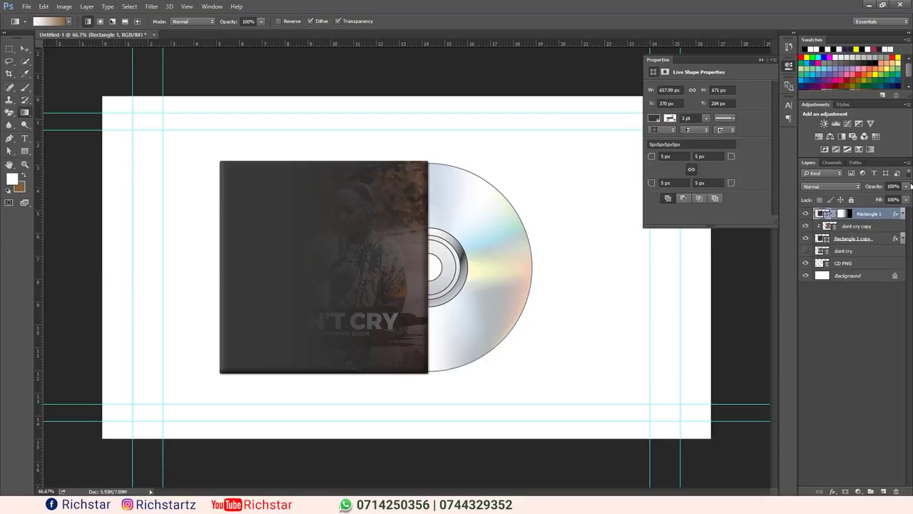
pyautogui.click(831, 186)
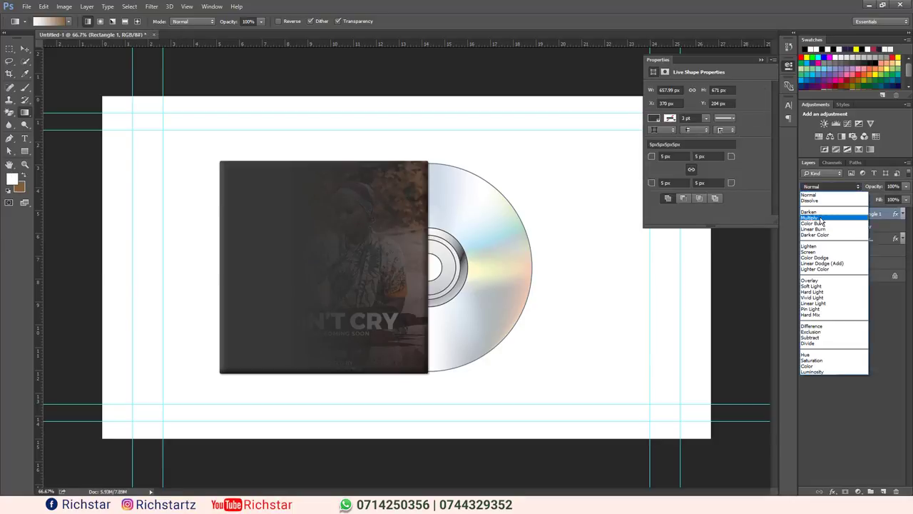
pyautogui.click(827, 217)
pyautogui.click(907, 187)
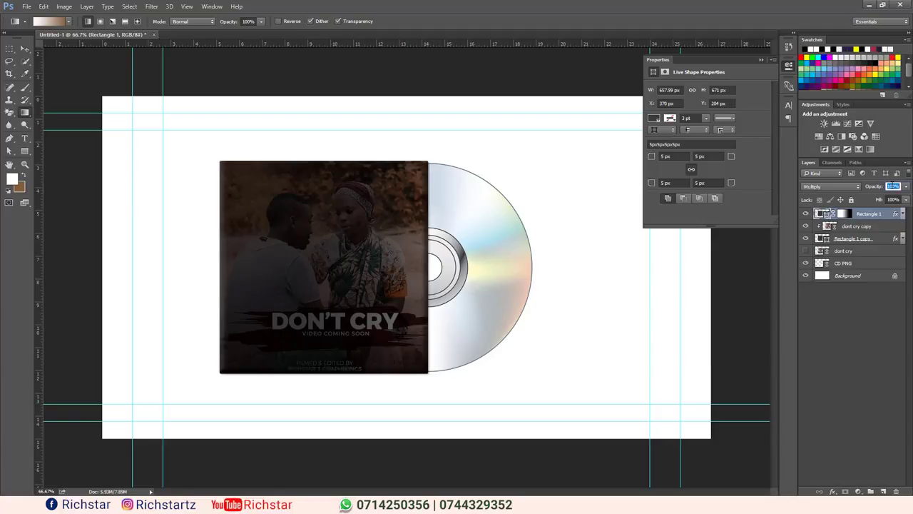
pyautogui.write('25')
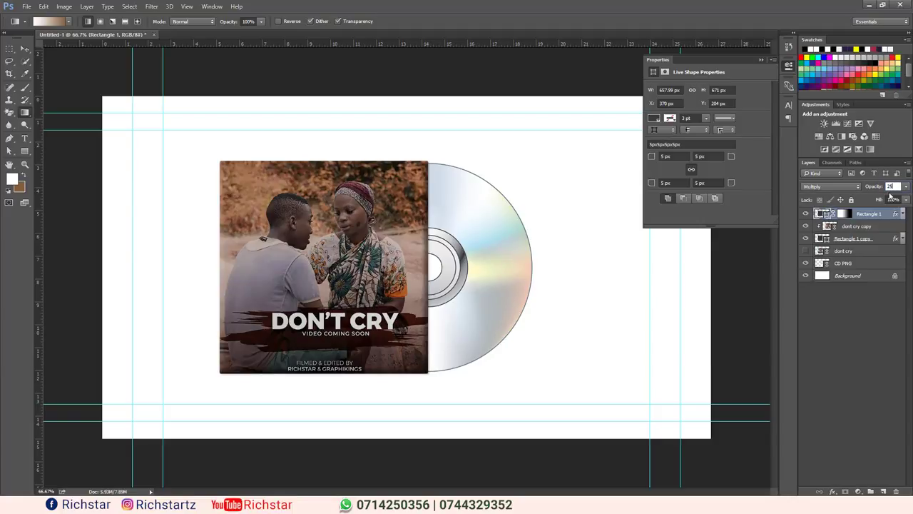
pyautogui.click(869, 338)
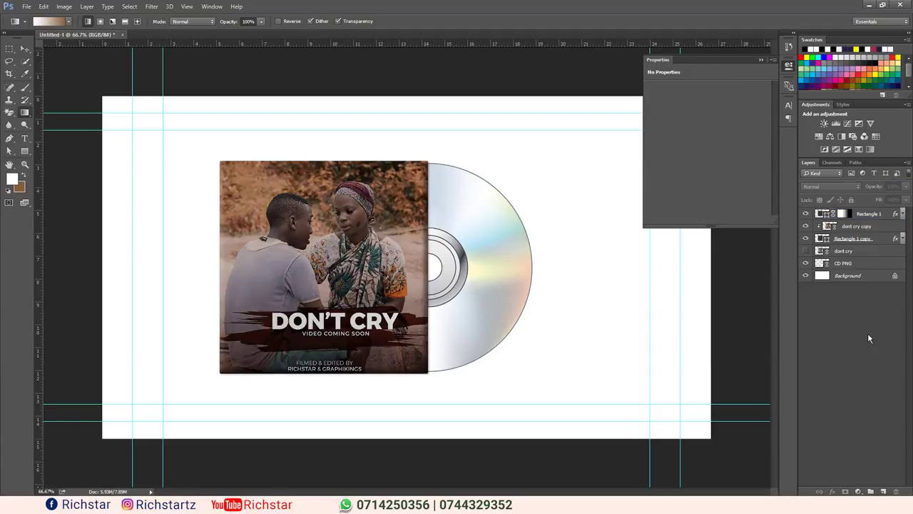
# Group Rectangle 1, dont cry copy and Rectangle 1 copy into a group named CD COVER
pyautogui.click(869, 214)
pyautogui.keyDown('shift'); pyautogui.click(861, 227); pyautogui.keyUp('shift')
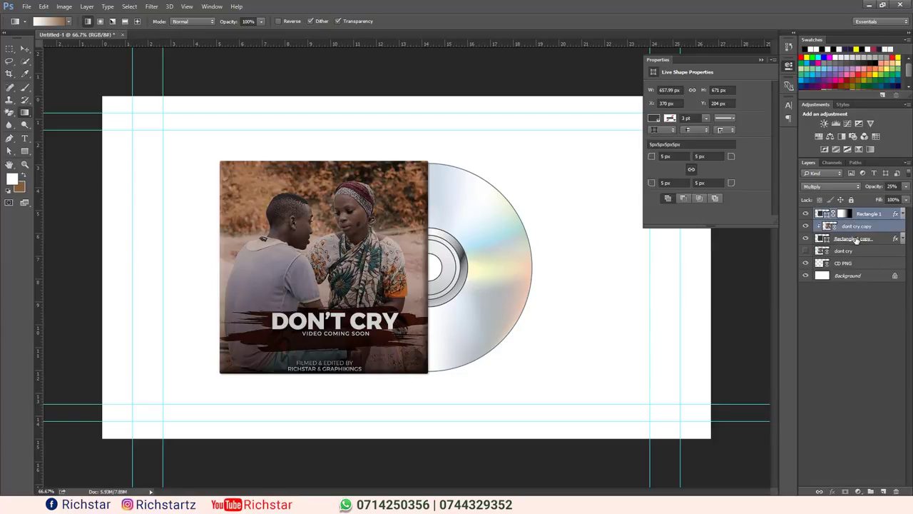
pyautogui.keyDown('shift'); pyautogui.click(852, 239); pyautogui.keyUp('shift')
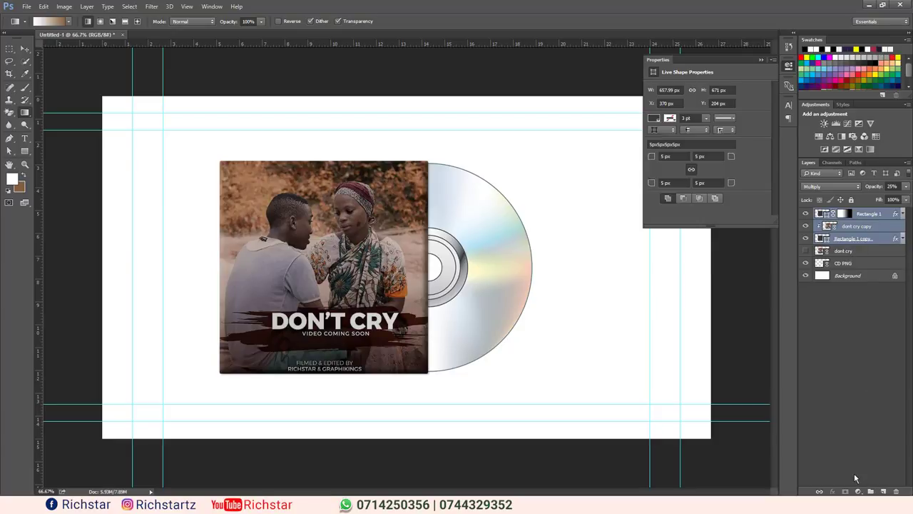
pyautogui.click(871, 492)
pyautogui.doubleClick(846, 214)
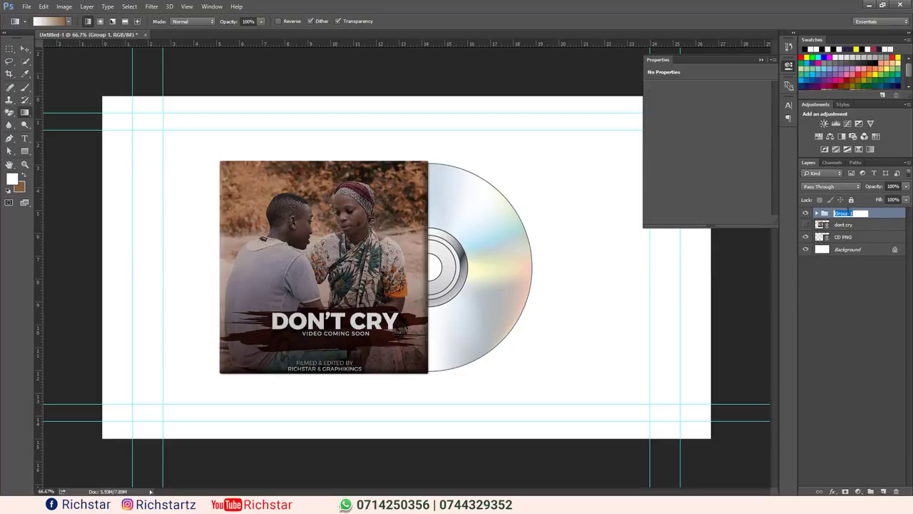
pyautogui.write('c')
pyautogui.press('Return')
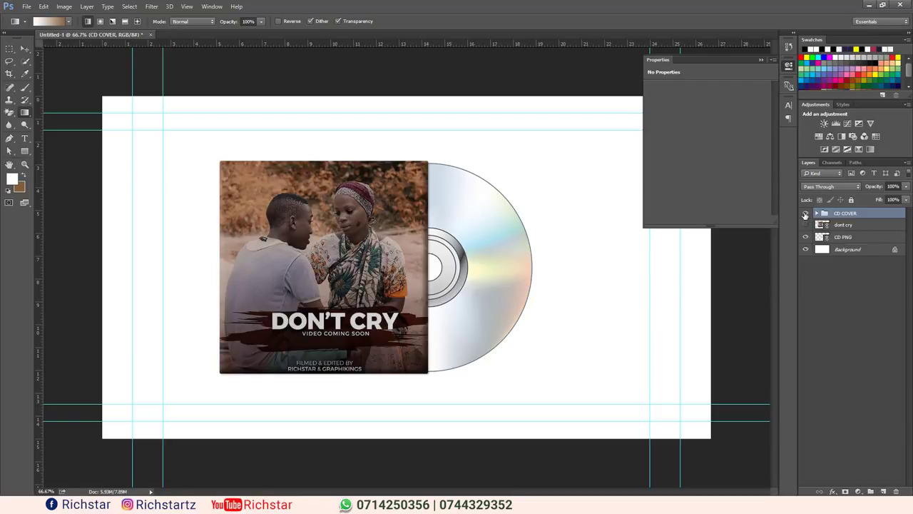
# Hide CD COVER, duplicate CD PNG, and place the visible dont cry layer directly above CD PNG
pyautogui.click(805, 215)
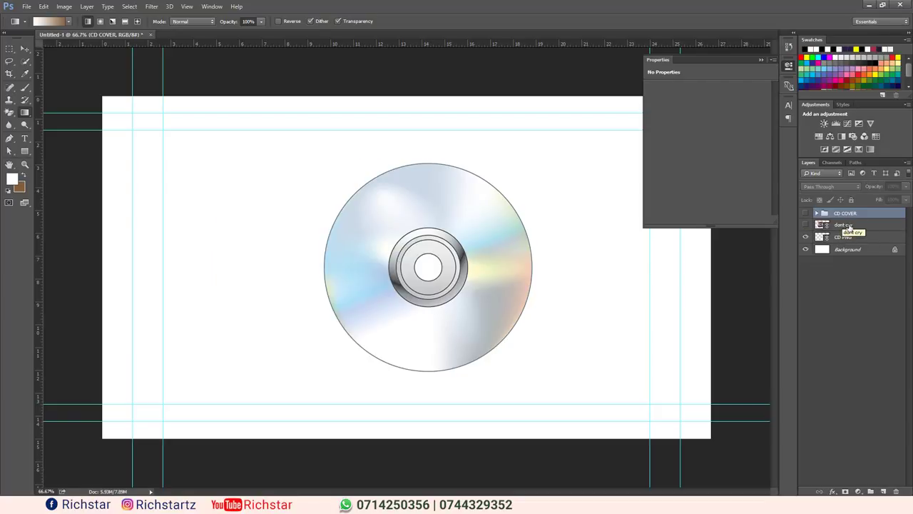
pyautogui.click(848, 225)
pyautogui.click(842, 239)
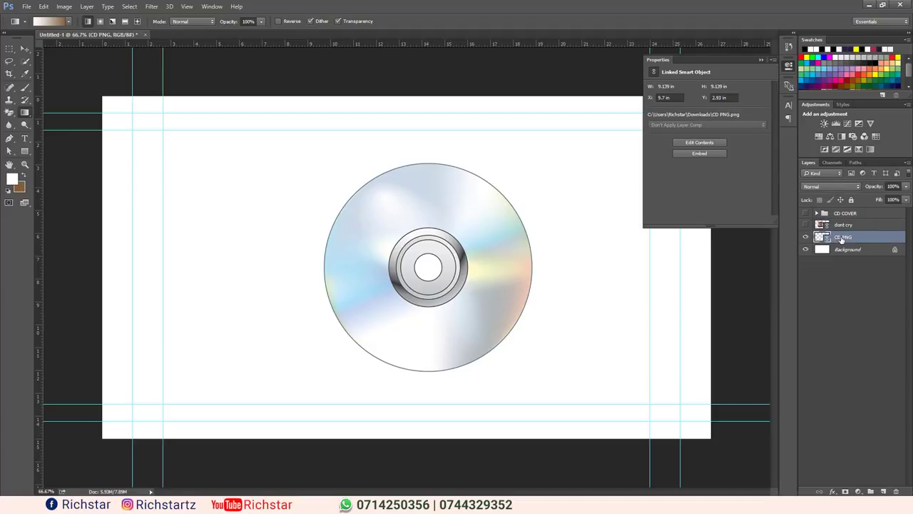
pyautogui.moveTo(842, 238); pyautogui.dragTo(883, 491)
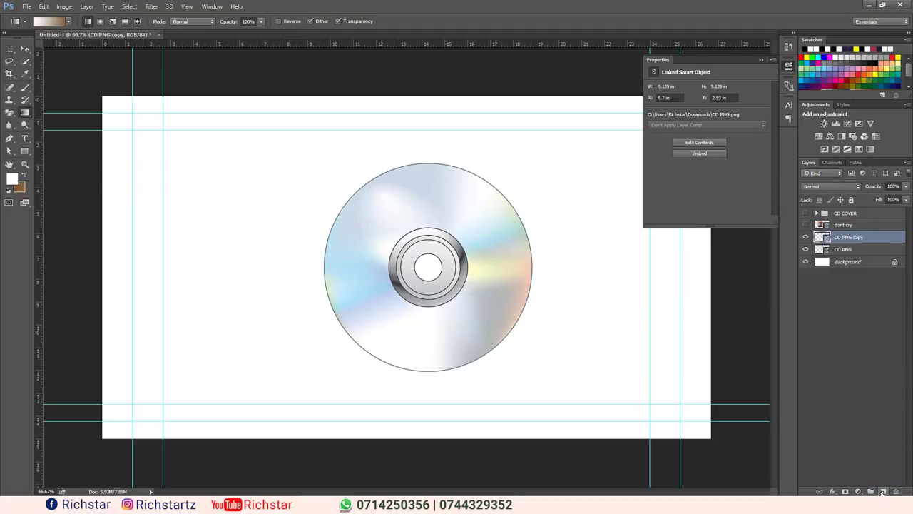
pyautogui.moveTo(845, 225); pyautogui.dragTo(847, 243)
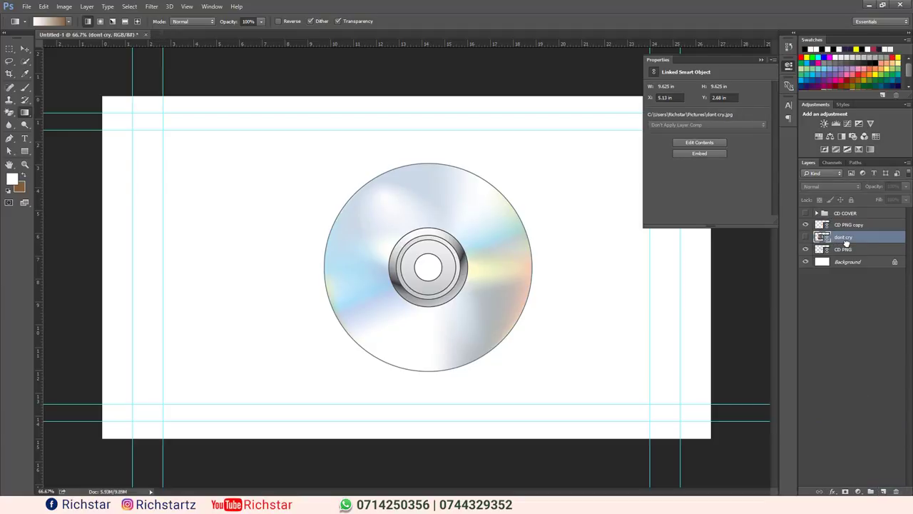
pyautogui.click(806, 224)
pyautogui.click(805, 237)
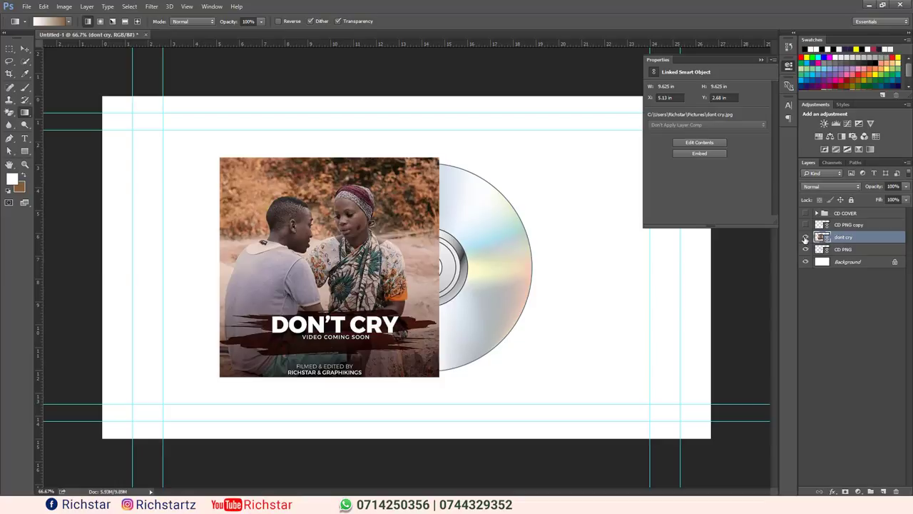
# Centre the DON'T CRY image over the disc, clip it to the disc, and lower opacity to 53%
pyautogui.click(25, 49)
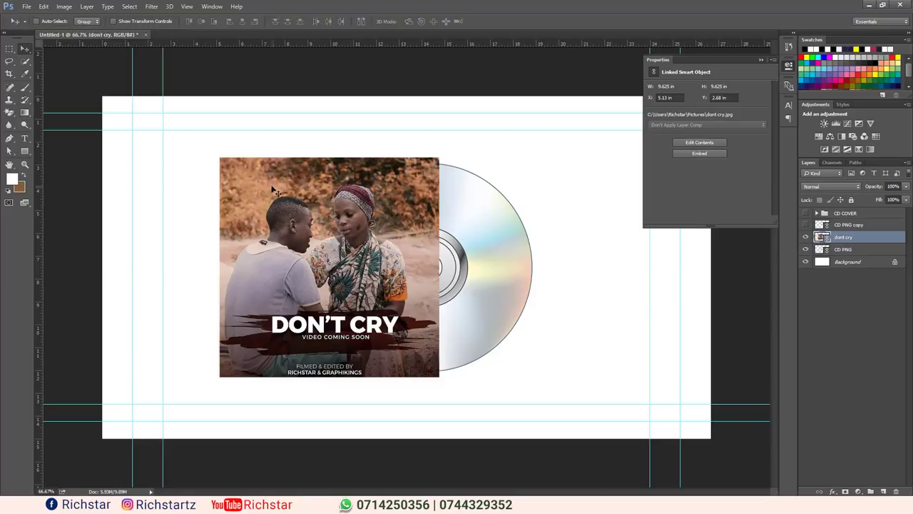
pyautogui.moveTo(308, 211); pyautogui.dragTo(388, 214)
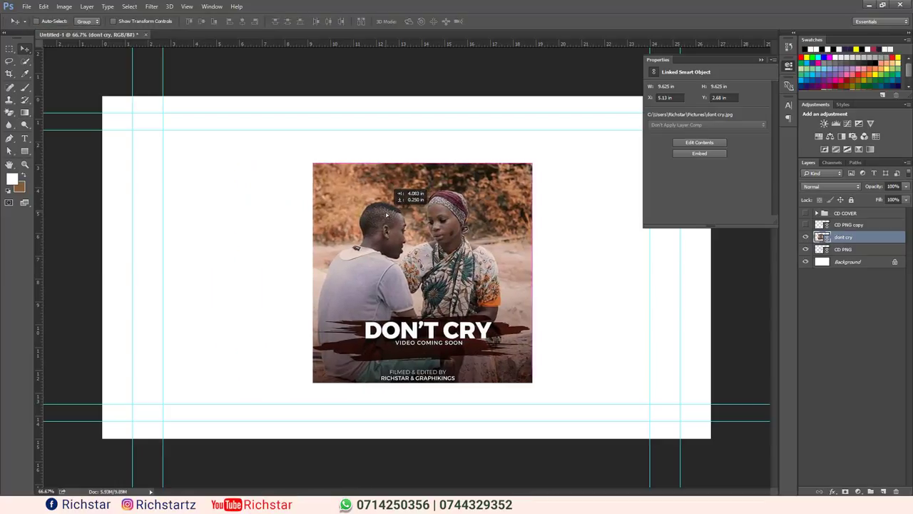
pyautogui.rightClick(849, 238)
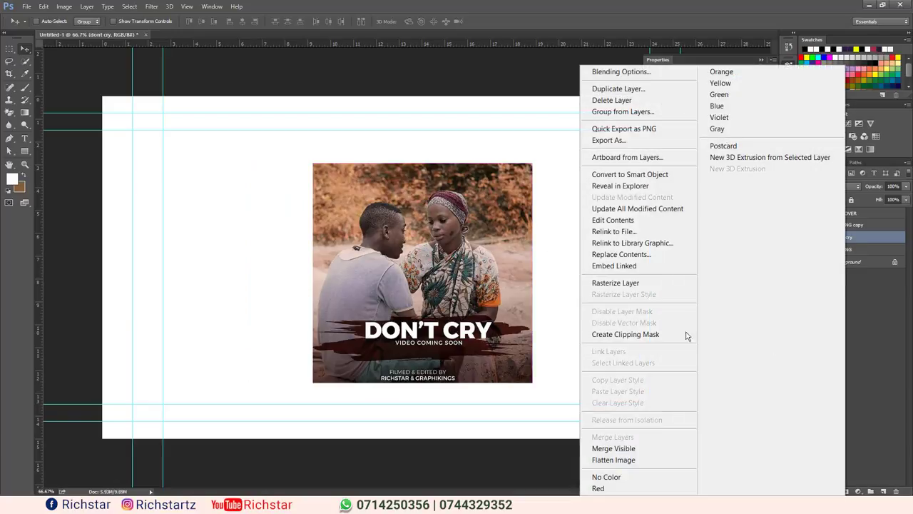
pyautogui.click(663, 334)
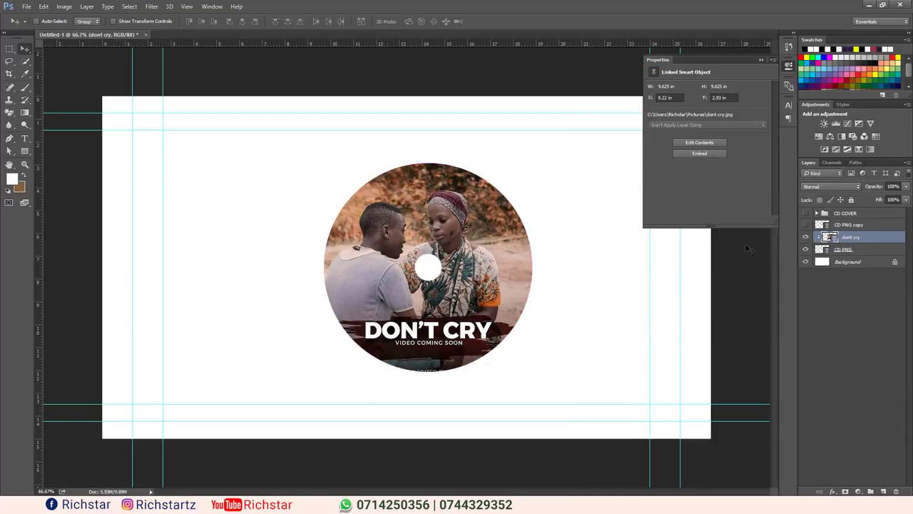
pyautogui.click(905, 187)
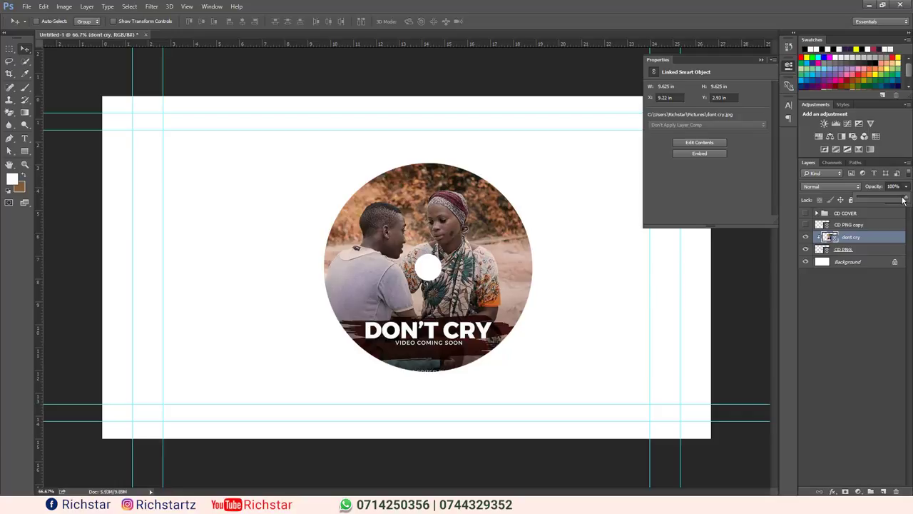
pyautogui.moveTo(903, 200); pyautogui.dragTo(883, 200)
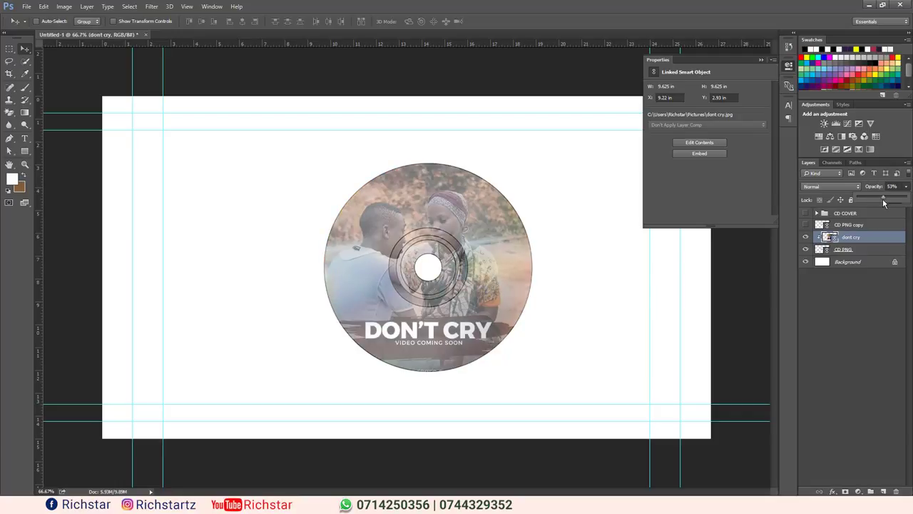
pyautogui.click(26, 152)
# Draw a white circle, Ellipse 1, over the disc's centre hole
pyautogui.moveTo(27, 153); pyautogui.dragTo(74, 168)
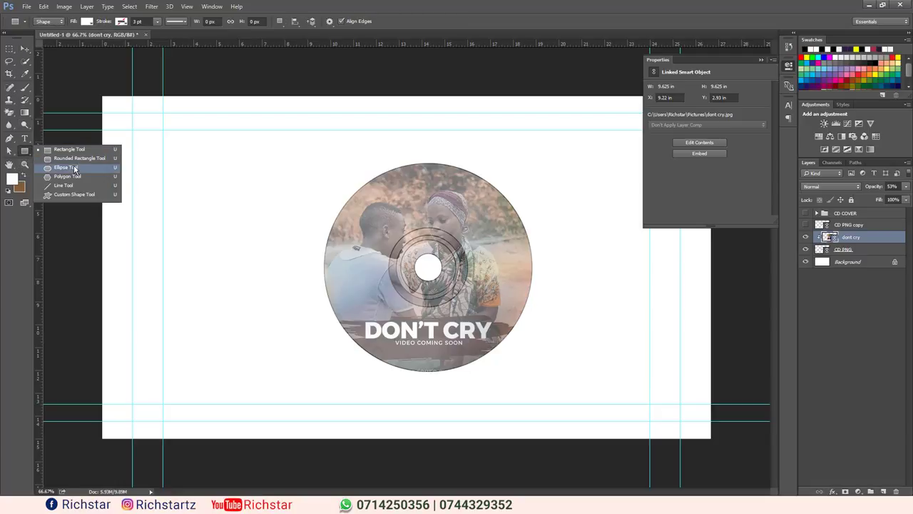
pyautogui.click(74, 168)
pyautogui.moveTo(405, 230); pyautogui.dragTo(489, 312)
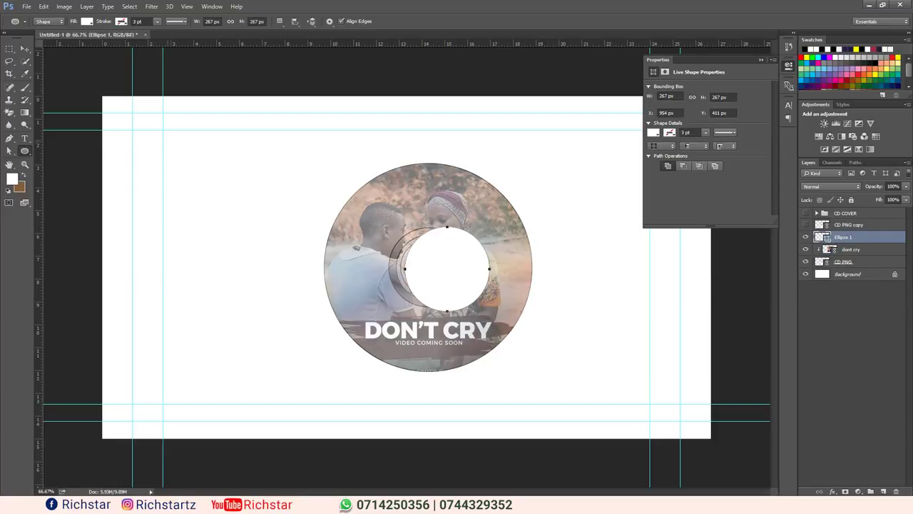
pyautogui.press('v')
pyautogui.moveTo(434, 270); pyautogui.dragTo(415, 267)
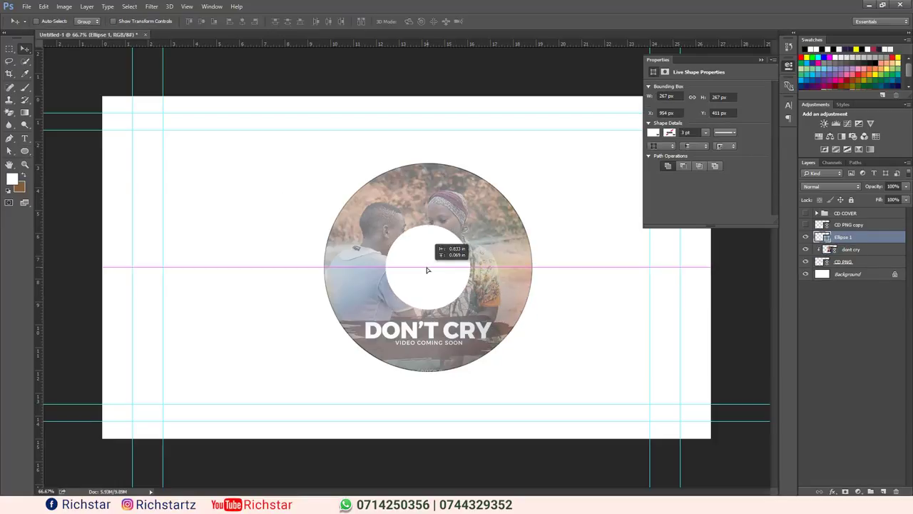
# Shrink the circle from 267 px to 249 px and load its outline as a selection
pyautogui.click(128, 24)
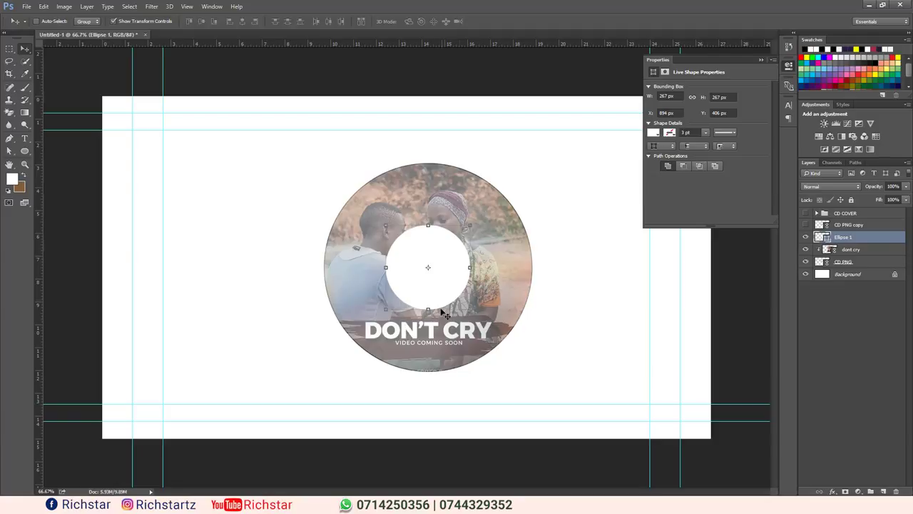
pyautogui.moveTo(468, 312); pyautogui.dragTo(468, 306)
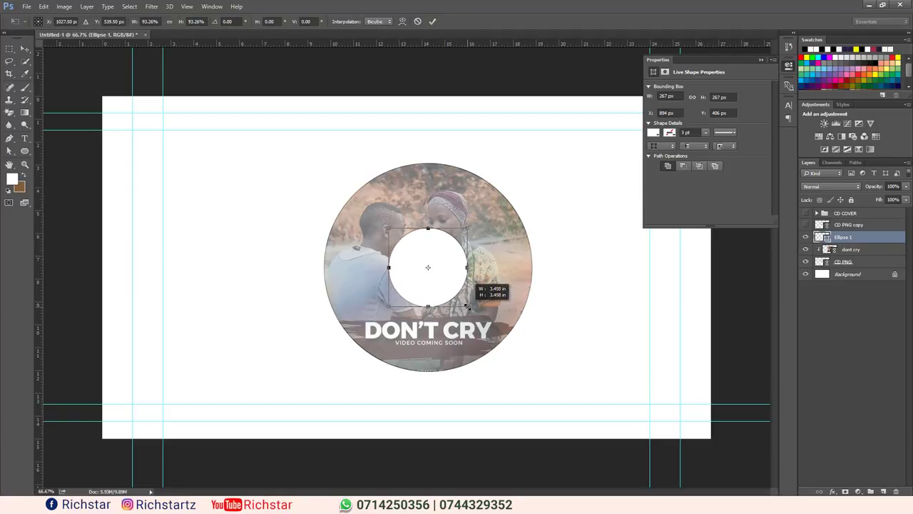
pyautogui.click(433, 22)
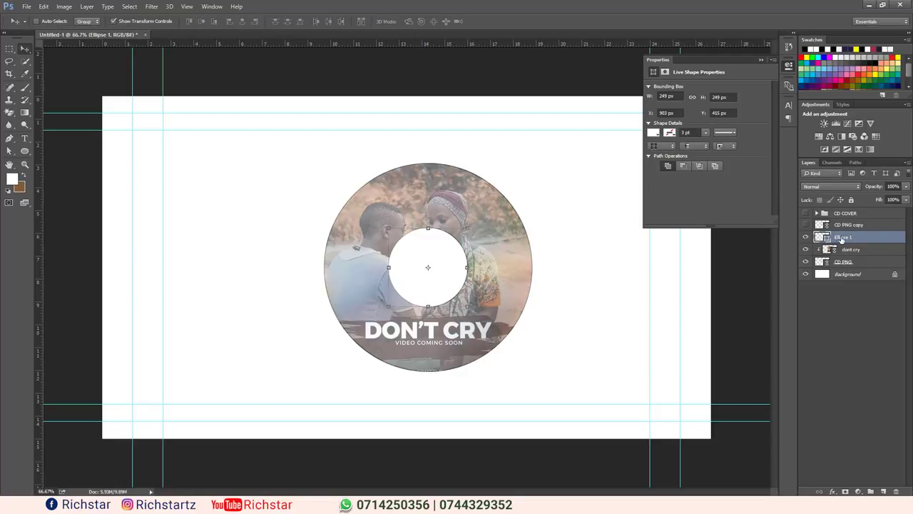
pyautogui.keyDown('ctrl'); pyautogui.click(828, 241); pyautogui.keyUp('ctrl')
# Hide Ellipse 1 and mask the hub out of the dont cry artwork using the inverted selection
pyautogui.click(807, 239)
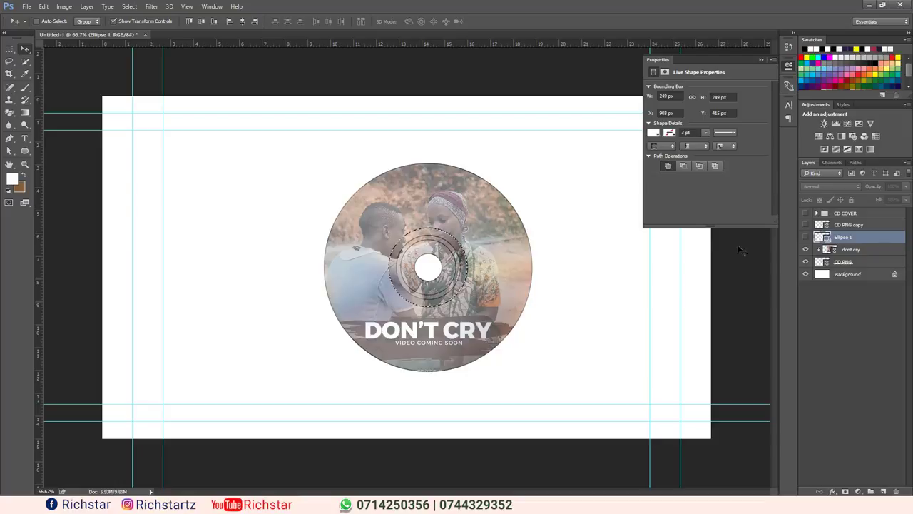
pyautogui.click(833, 251)
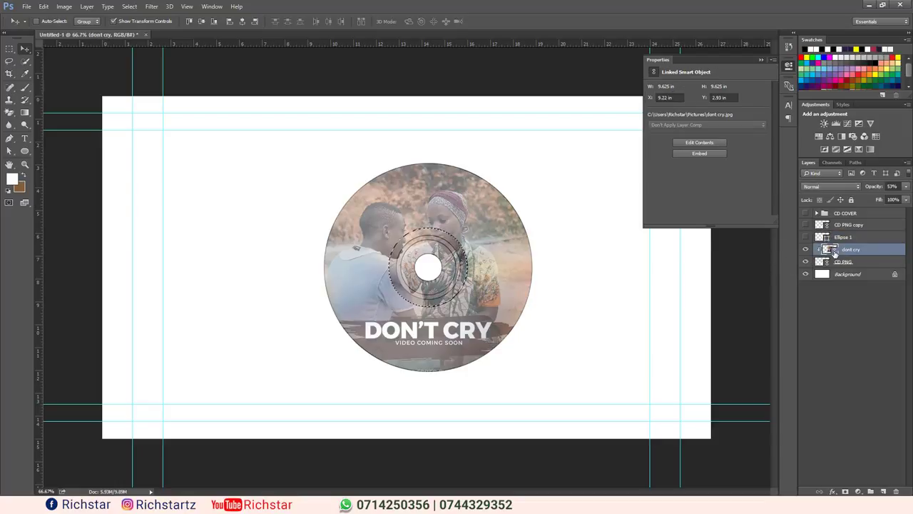
pyautogui.click(129, 7)
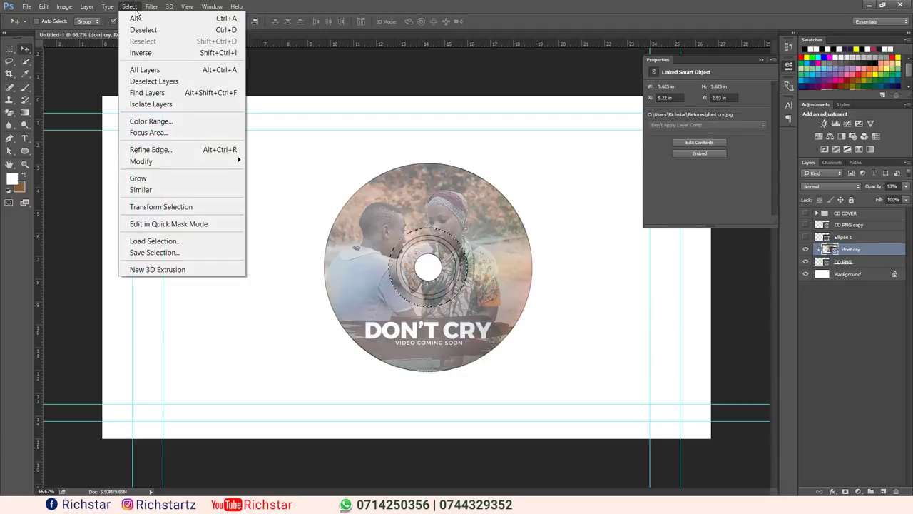
pyautogui.click(160, 53)
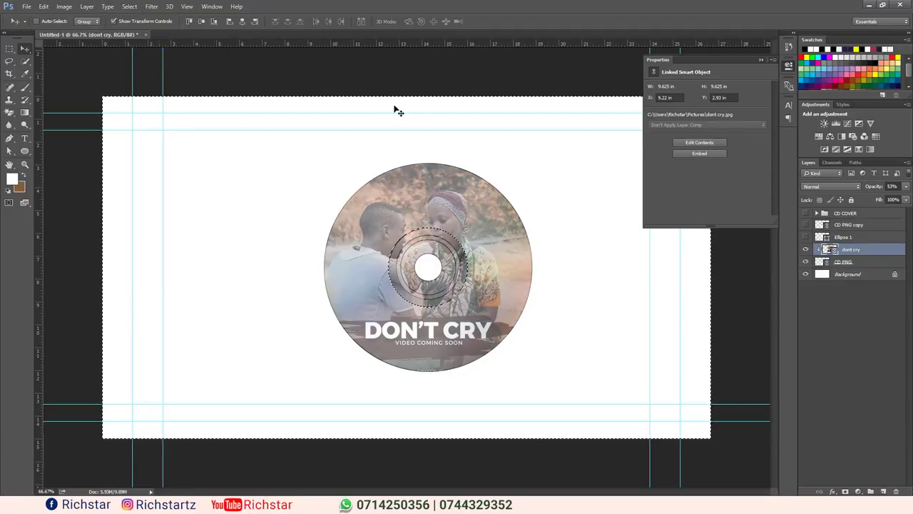
pyautogui.click(846, 491)
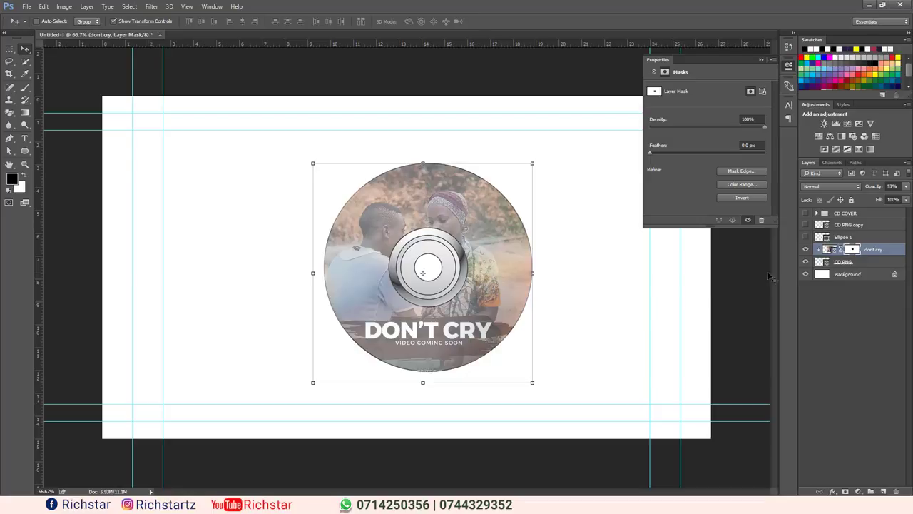
# Raise the dont cry artwork's opacity to 100% and delete the Ellipse 1 layer
pyautogui.click(905, 188)
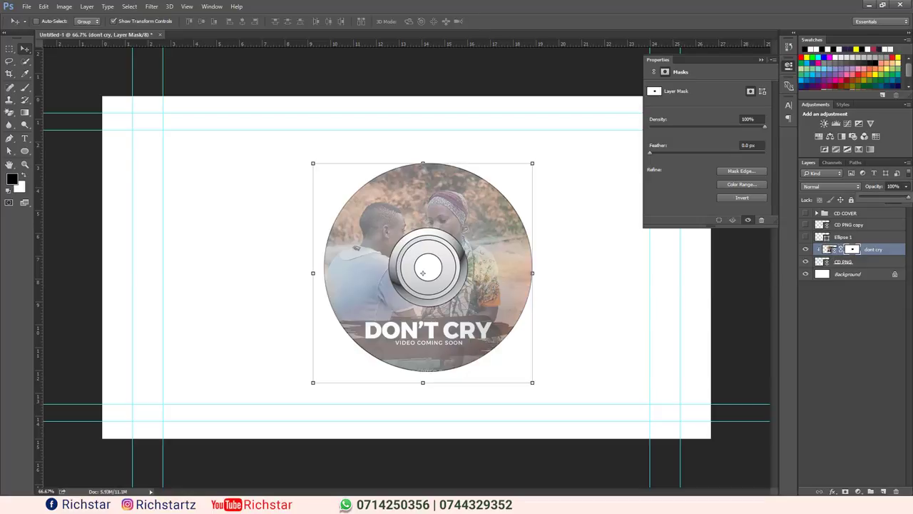
pyautogui.moveTo(887, 201); pyautogui.dragTo(906, 201)
pyautogui.click(847, 343)
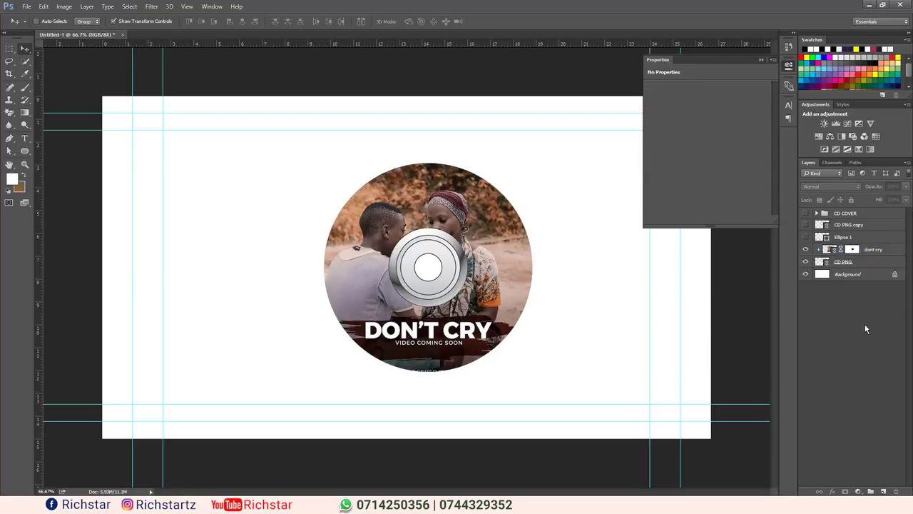
pyautogui.click(837, 238)
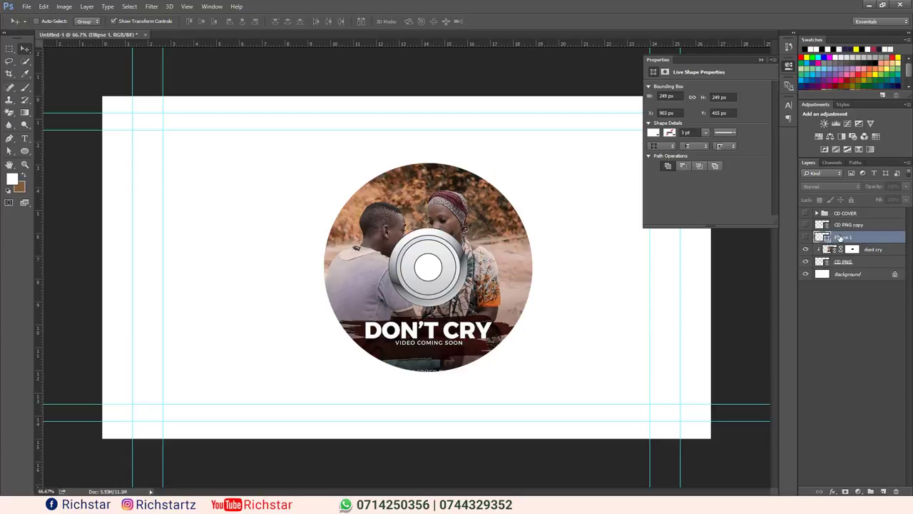
pyautogui.press('Delete')
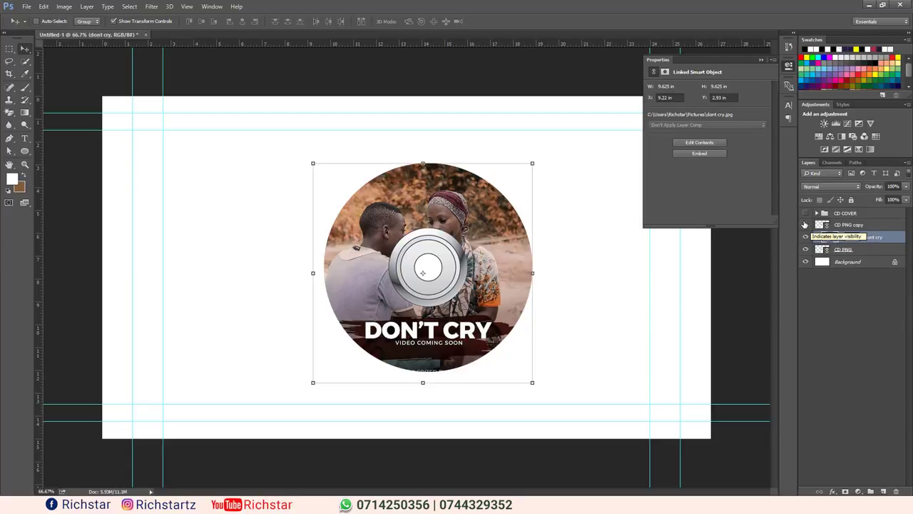
# Show the CD PNG copy layer and try blend modes on it, landing on Darken
pyautogui.click(806, 225)
pyautogui.click(848, 224)
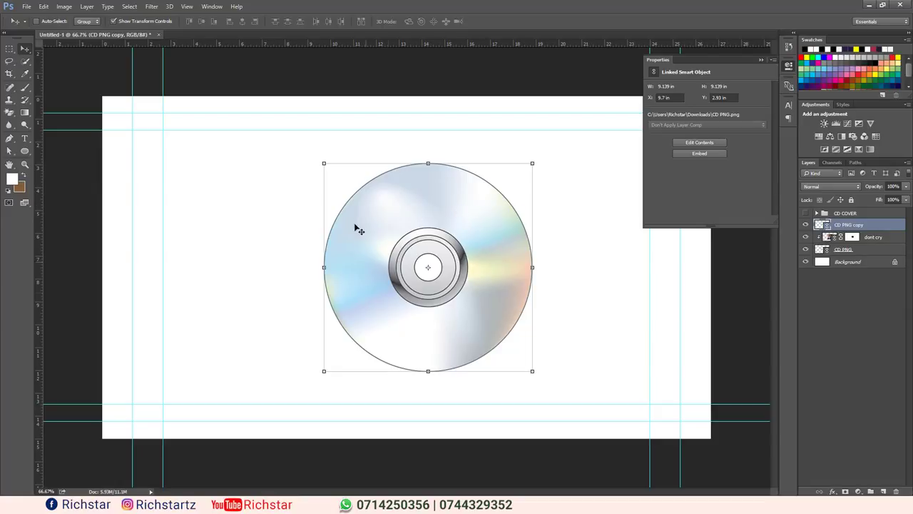
pyautogui.click(814, 185)
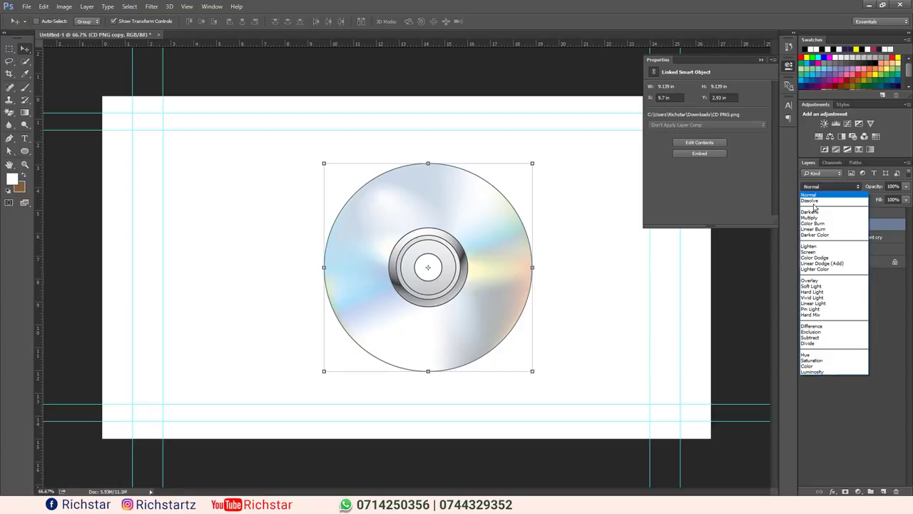
pyautogui.click(814, 203)
pyautogui.click(814, 186)
pyautogui.click(823, 202)
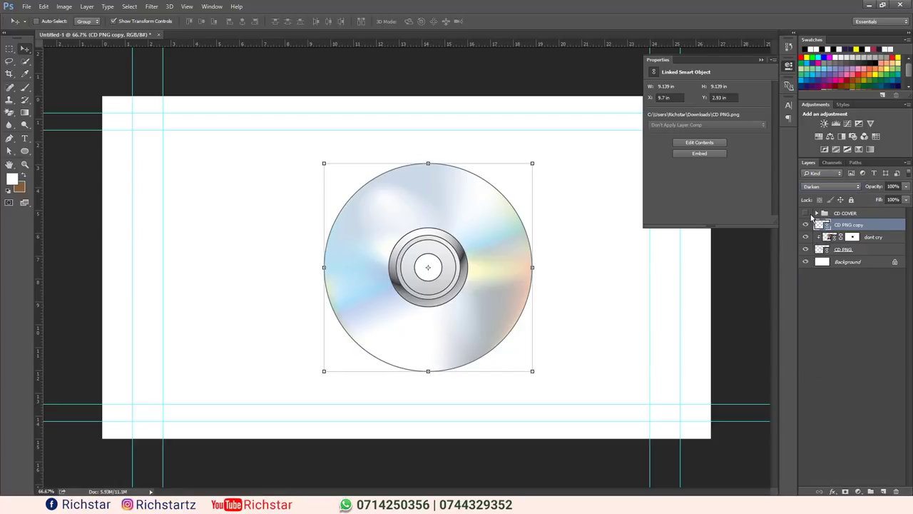
# Set the CD PNG copy layer to Lighten blending at 25% opacity
pyautogui.scroll(1, 824, 184)
pyautogui.scroll(-1, 824, 184)
pyautogui.scroll(-1, 824, 184)
pyautogui.scroll(-1, 824, 184)
pyautogui.scroll(-2, 824, 184)
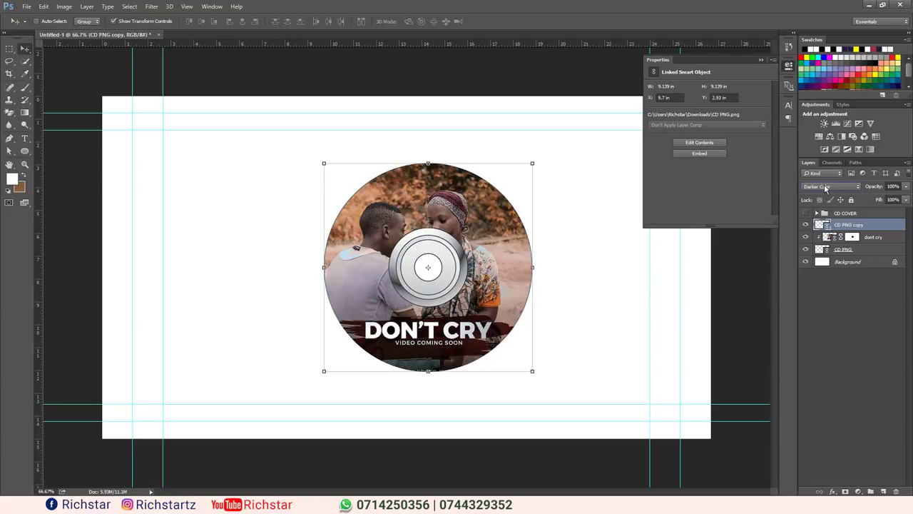
pyautogui.scroll(-1, 824, 184)
pyautogui.scroll(-2, 824, 184)
pyautogui.scroll(1, 824, 184)
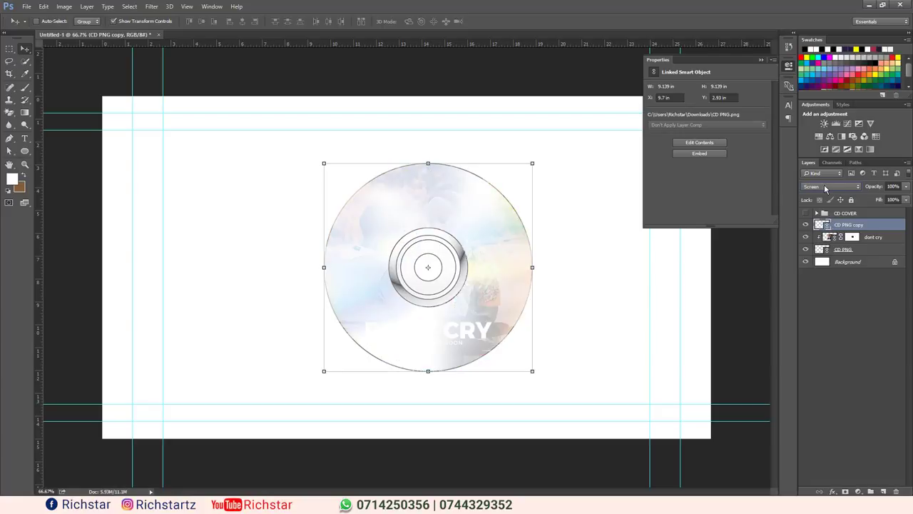
pyautogui.click(909, 201)
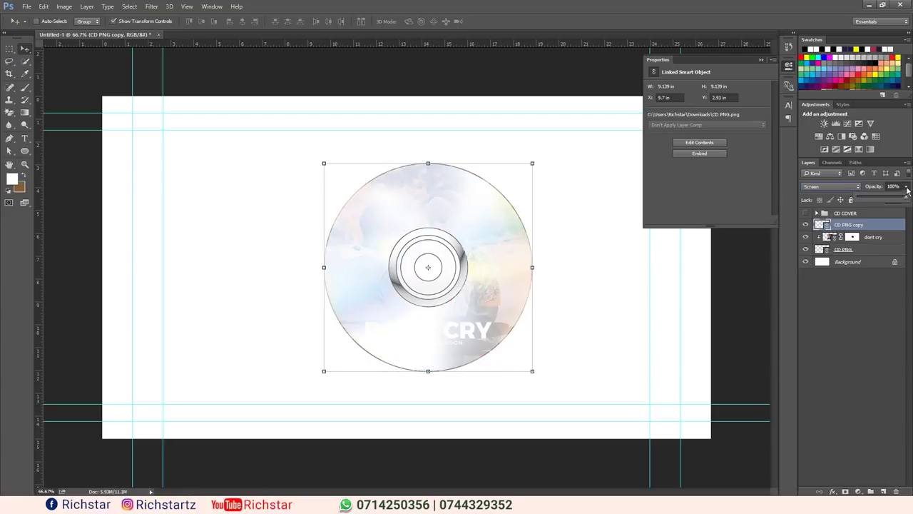
pyautogui.moveTo(874, 199); pyautogui.dragTo(869, 197)
pyautogui.hotkey('shift', '-')
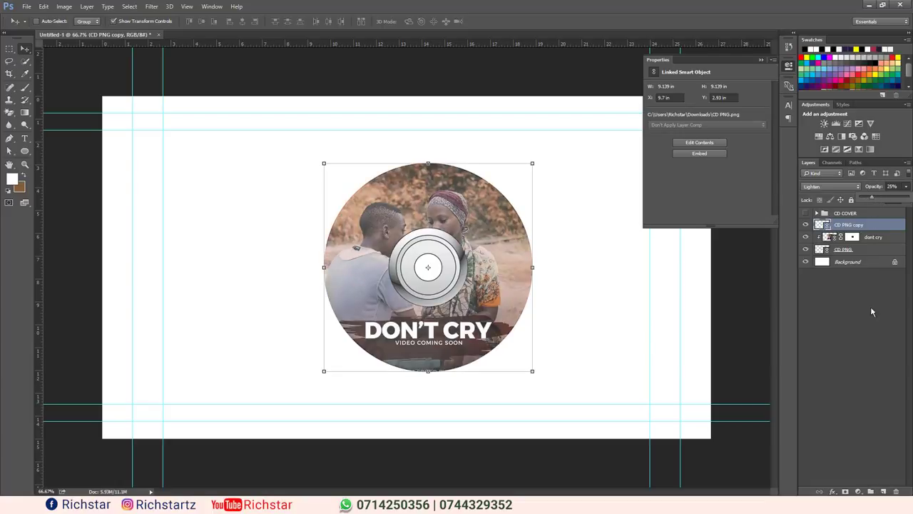
# Select the CD PNG copy, dont cry and CD PNG layers together
pyautogui.click(864, 308)
pyautogui.click(846, 228)
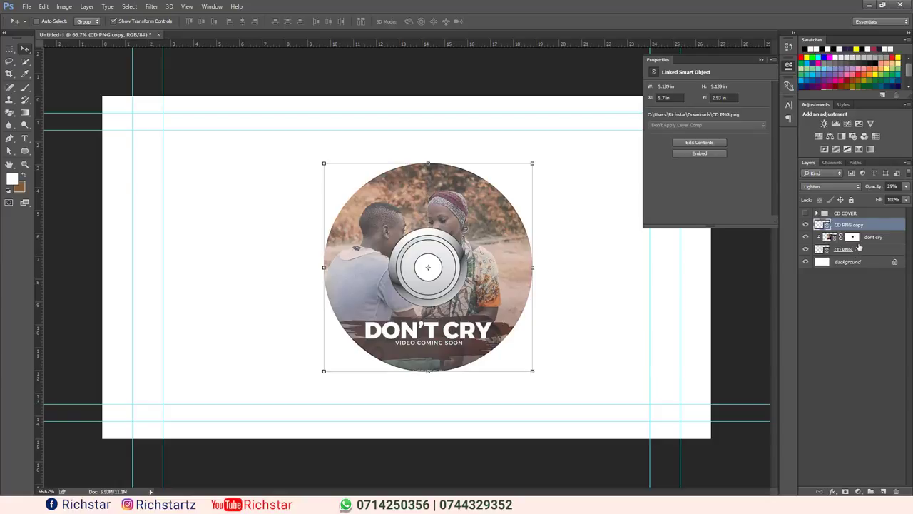
pyautogui.keyDown('shift'); pyautogui.click(853, 250); pyautogui.keyUp('shift')
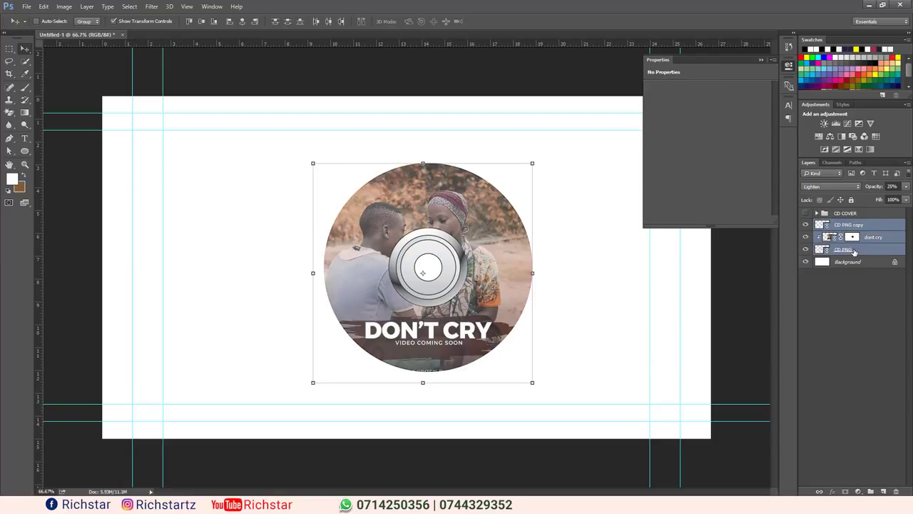
# Group the three disc layers and name the group CD
pyautogui.click(858, 491)
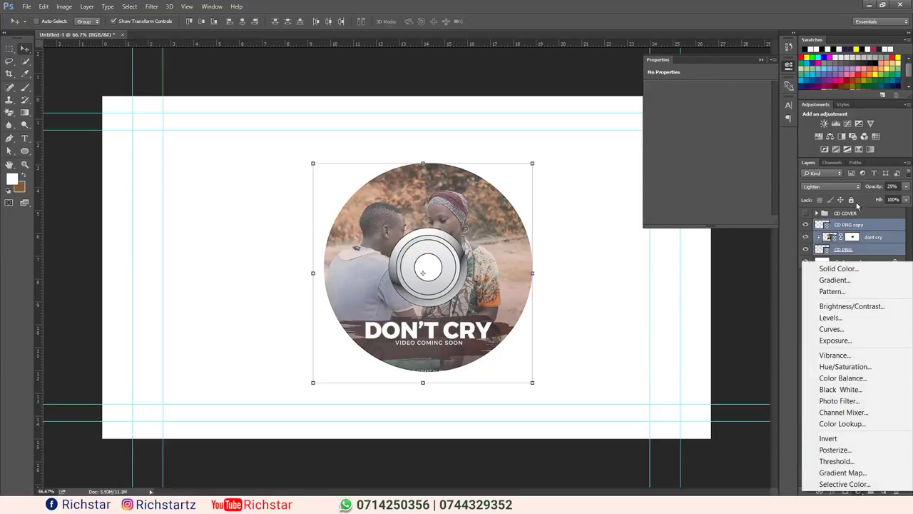
pyautogui.click(838, 189)
pyautogui.click(871, 492)
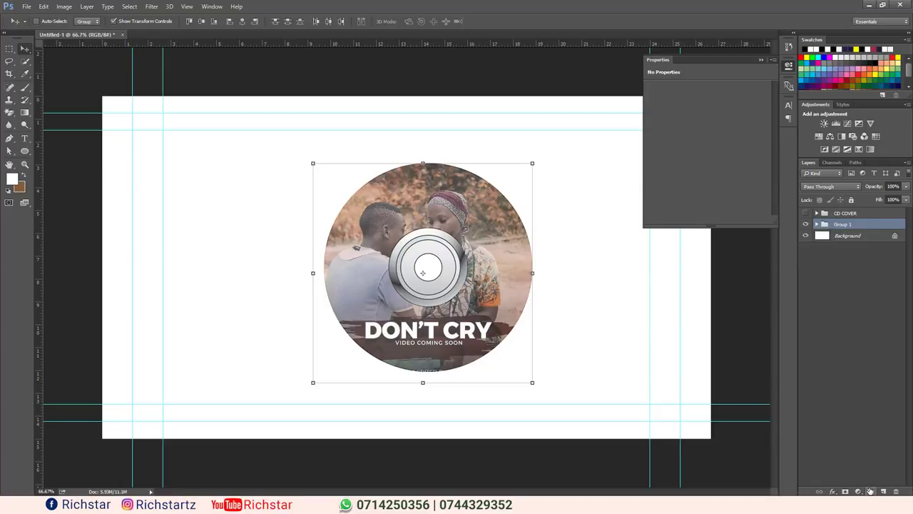
pyautogui.doubleClick(840, 225)
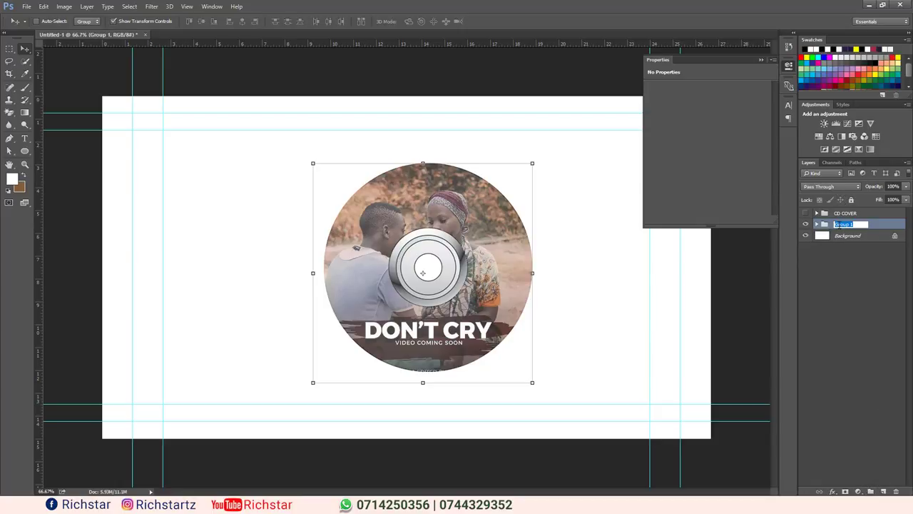
pyautogui.write('CD')
pyautogui.click(842, 281)
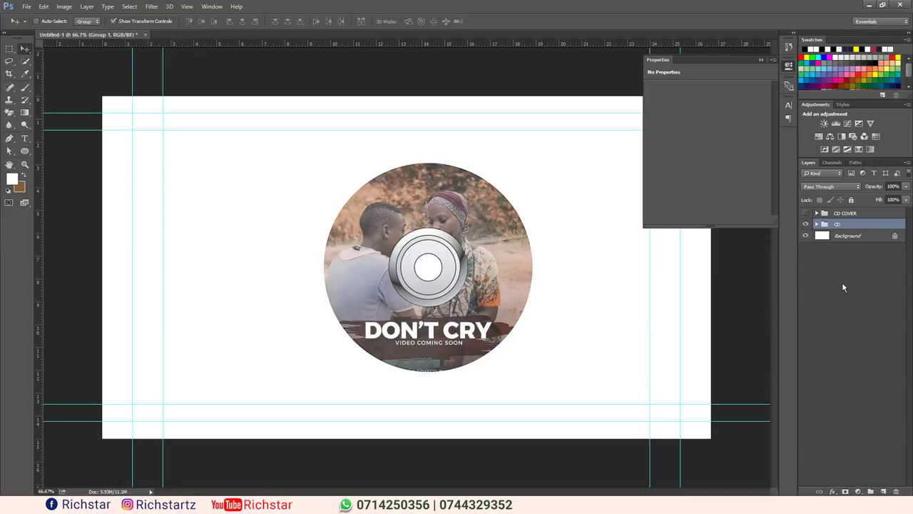
# Show the CD COVER group again and expand CD to select the CD PNG copy layer
pyautogui.click(806, 213)
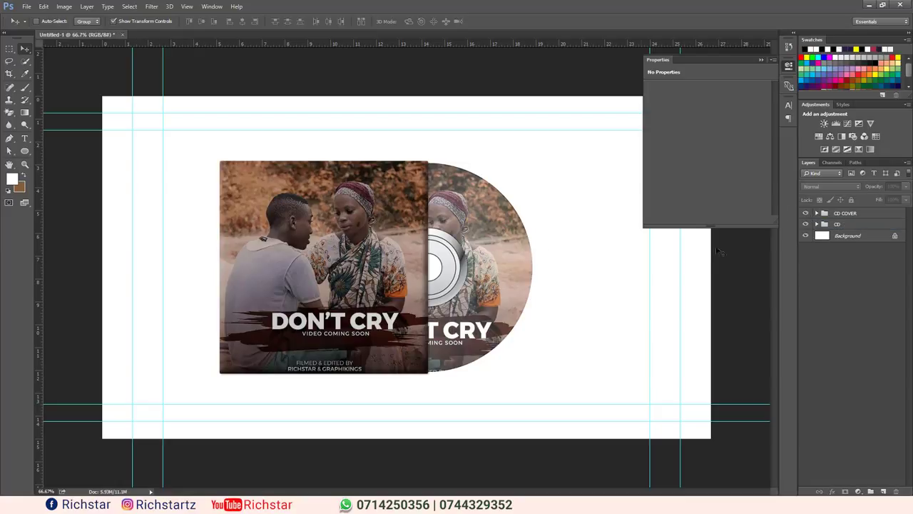
pyautogui.click(825, 226)
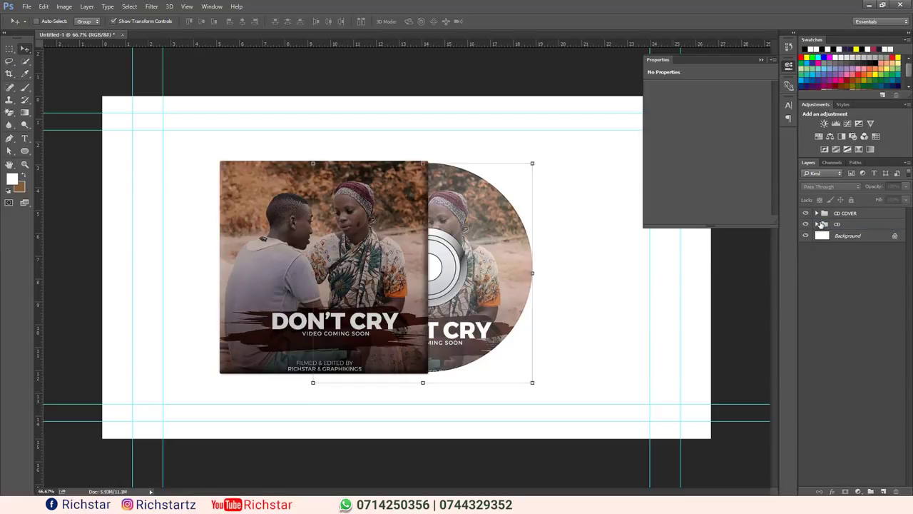
pyautogui.click(817, 224)
pyautogui.click(854, 237)
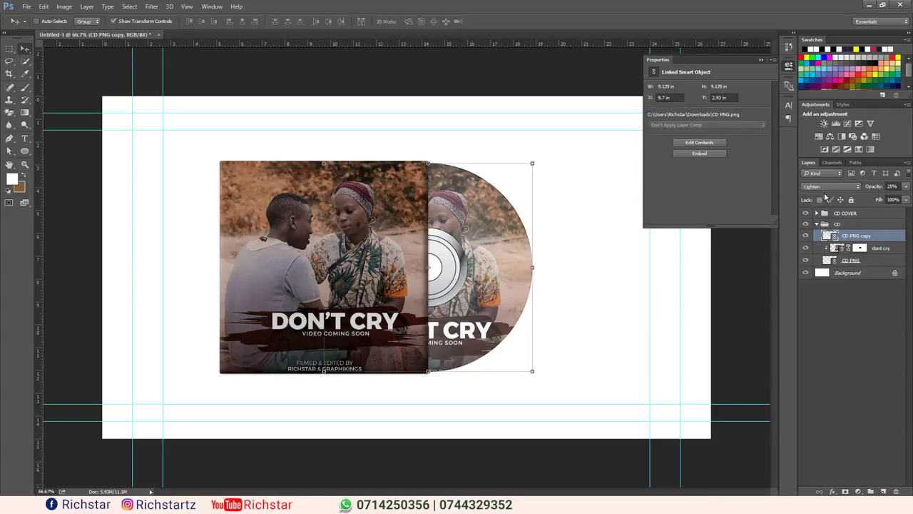
# Cycle the CD PNG copy blend mode through Screen, settling on Soft Light at 25% opacity
pyautogui.click(827, 186)
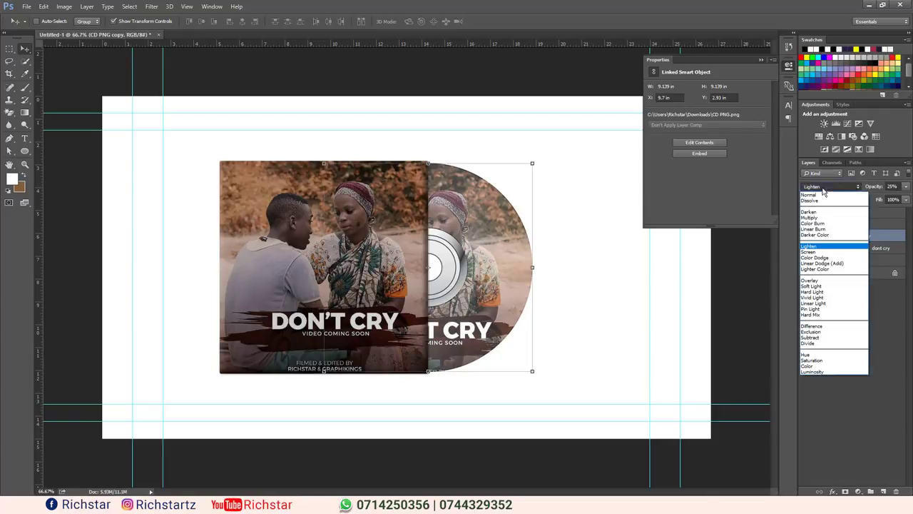
pyautogui.click(814, 251)
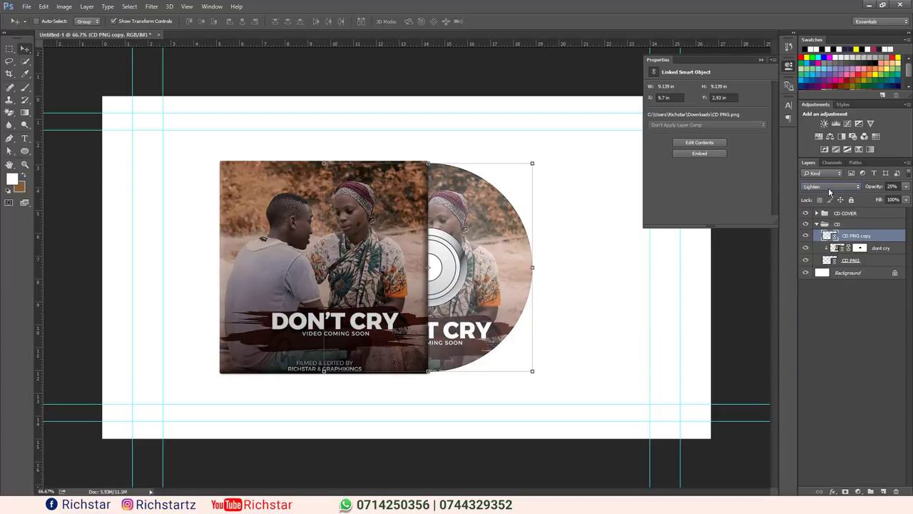
pyautogui.scroll(-1, 828, 186)
pyautogui.scroll(-1, 829, 187)
pyautogui.scroll(-1, 828, 188)
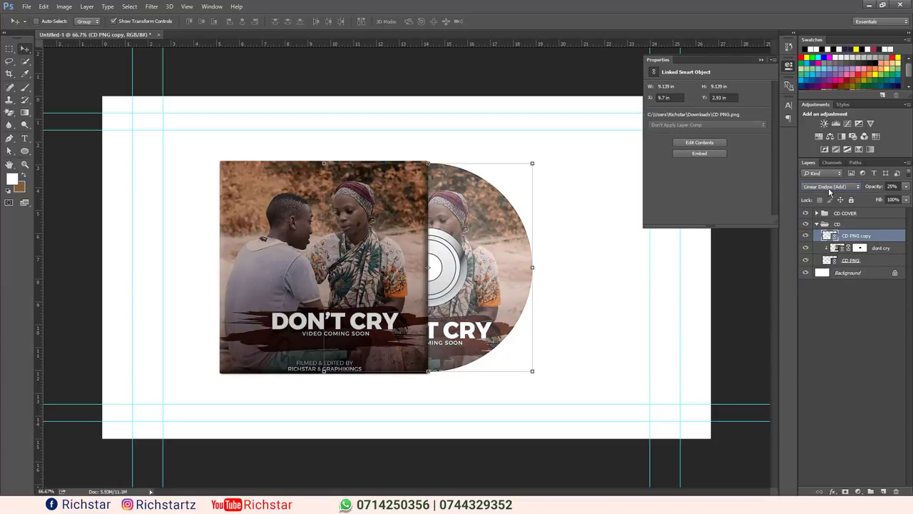
pyautogui.scroll(-1, 828, 187)
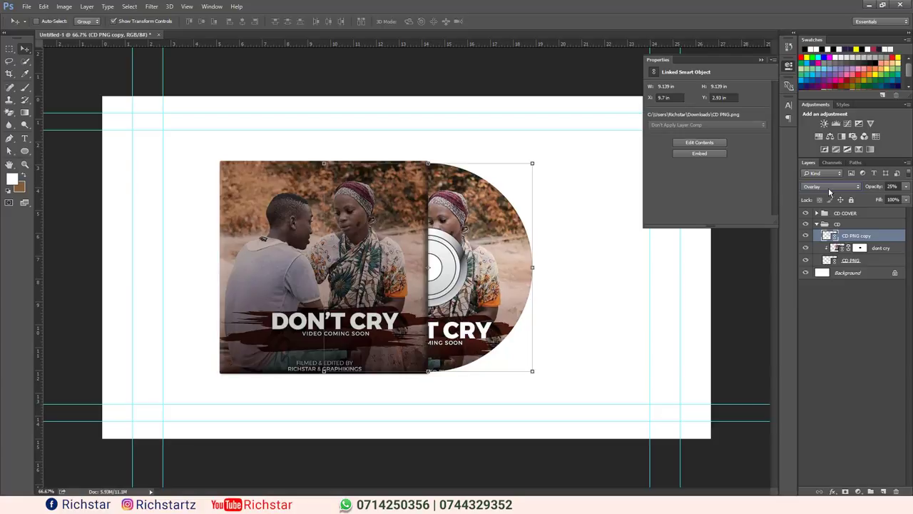
pyautogui.scroll(-1, 828, 187)
pyautogui.scroll(1, 828, 187)
pyautogui.scroll(-1, 828, 186)
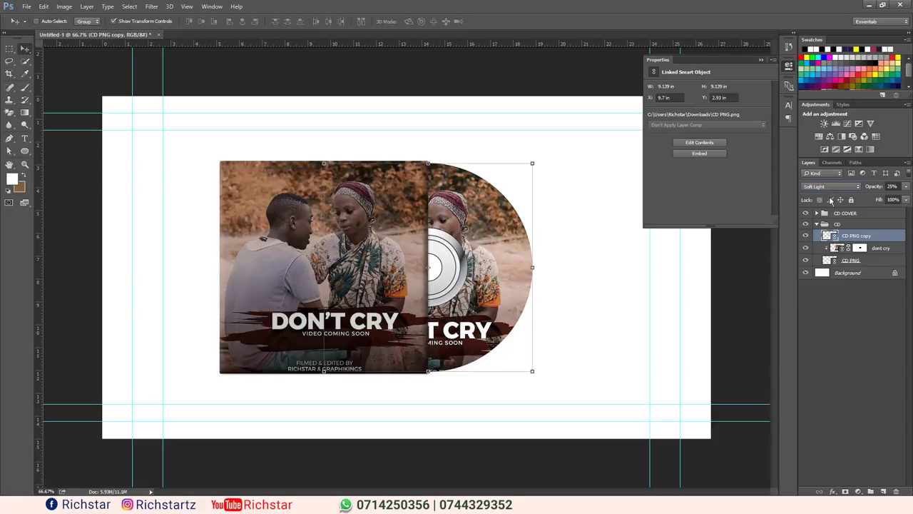
# Collapse the CD group and select the Background layer
pyautogui.click(817, 225)
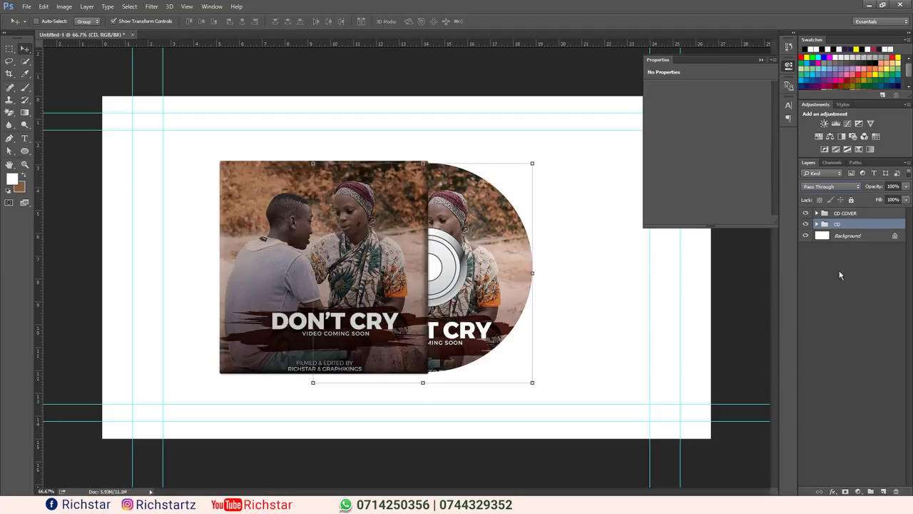
pyautogui.click(839, 275)
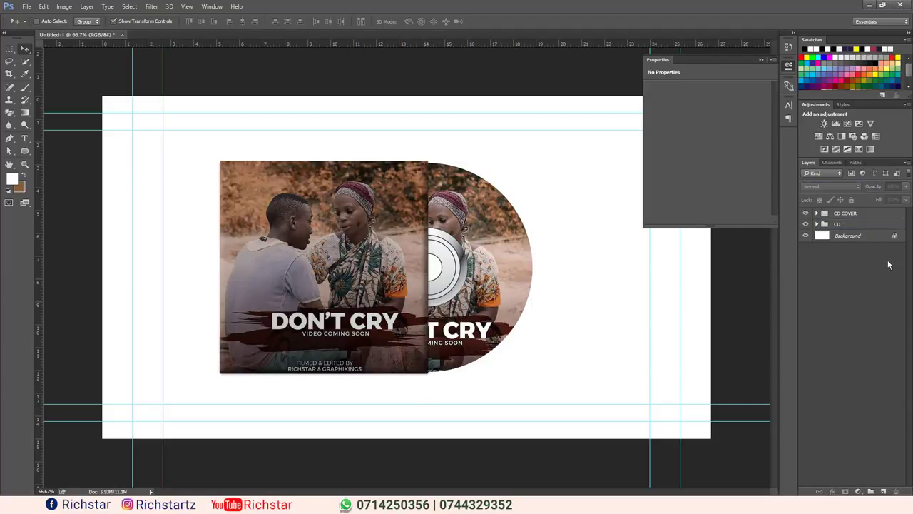
pyautogui.click(857, 237)
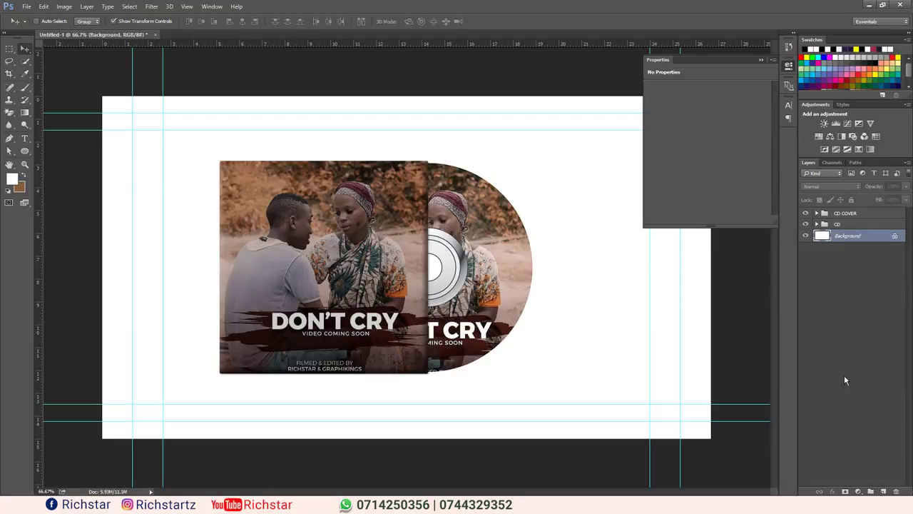
# Unlock the Background as Layer 0 and add a reversed radial Multiply Gradient Overlay at 150% scale
pyautogui.click(895, 237)
pyautogui.click(830, 491)
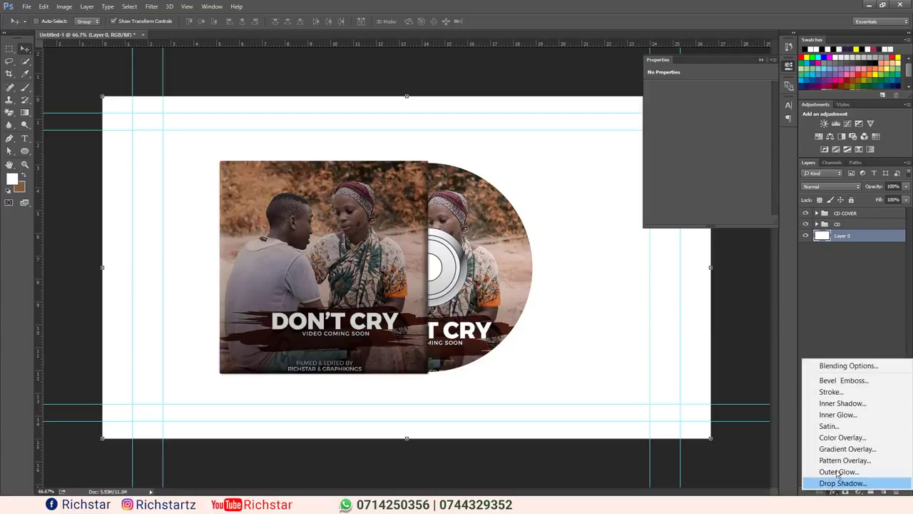
pyautogui.click(842, 445)
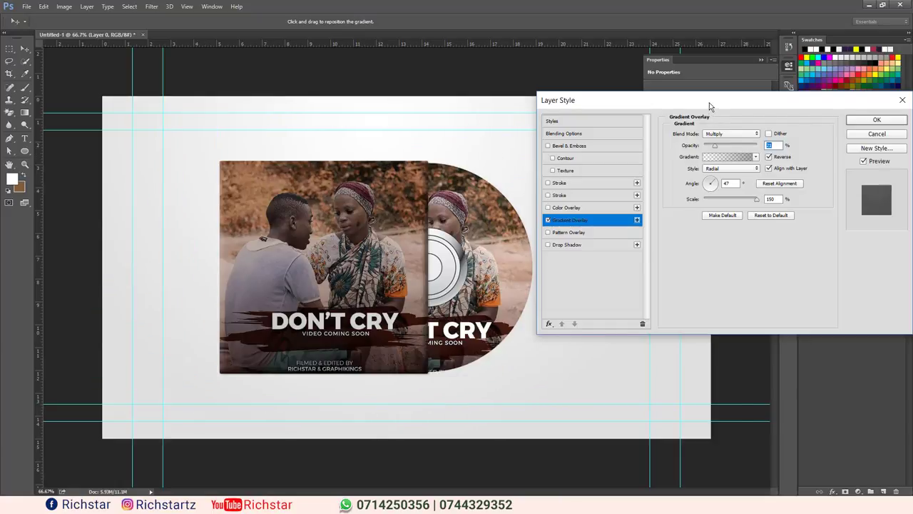
pyautogui.moveTo(708, 101); pyautogui.dragTo(439, 243)
pyautogui.moveTo(592, 135); pyautogui.dragTo(612, 138)
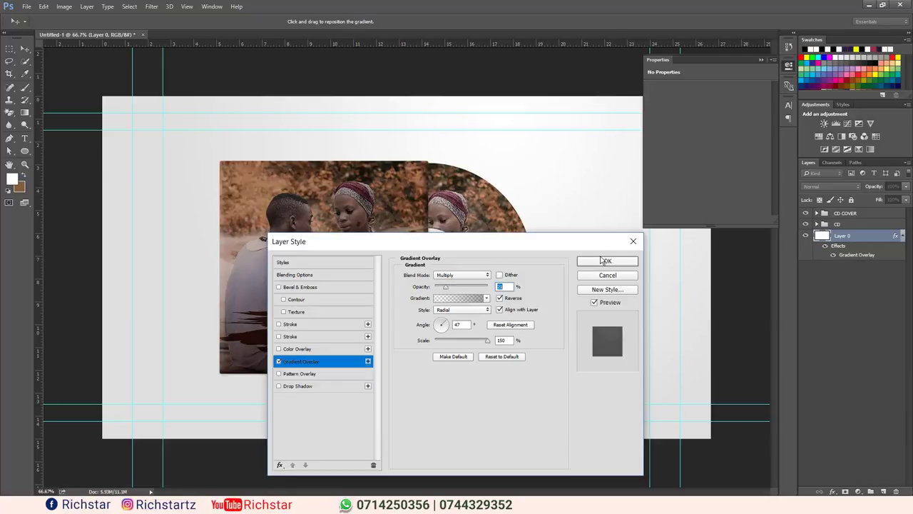
pyautogui.click(604, 262)
pyautogui.click(762, 63)
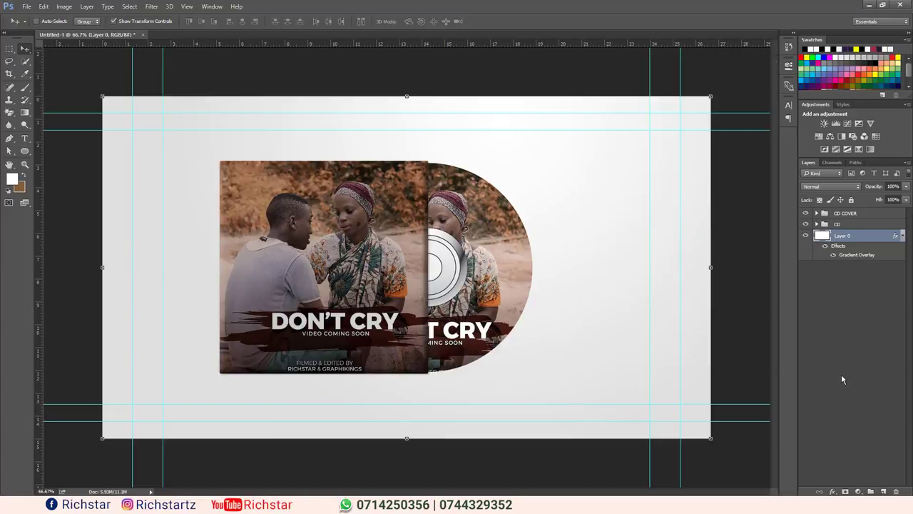
pyautogui.click(841, 374)
pyautogui.click(903, 236)
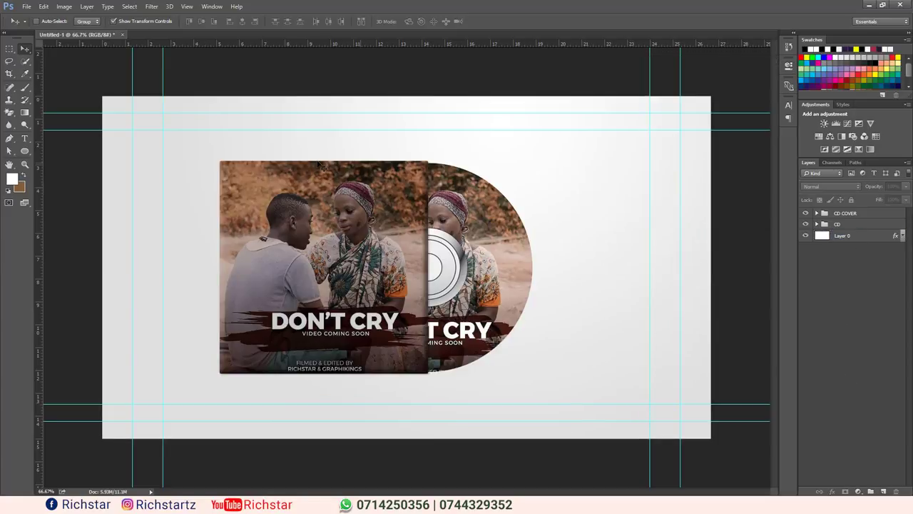
# Draw a flat 972 × 5 px ellipse beneath the cover and disc, filled black (000000)
pyautogui.click(24, 151)
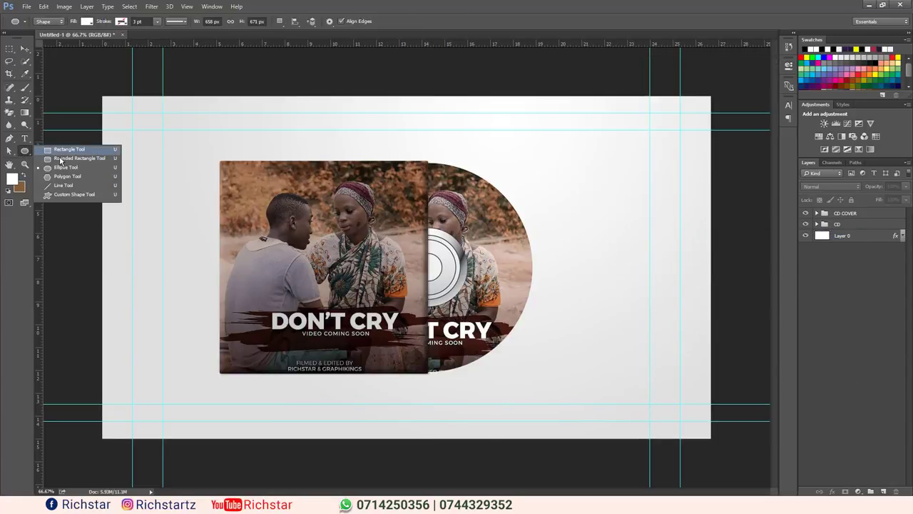
pyautogui.click(65, 167)
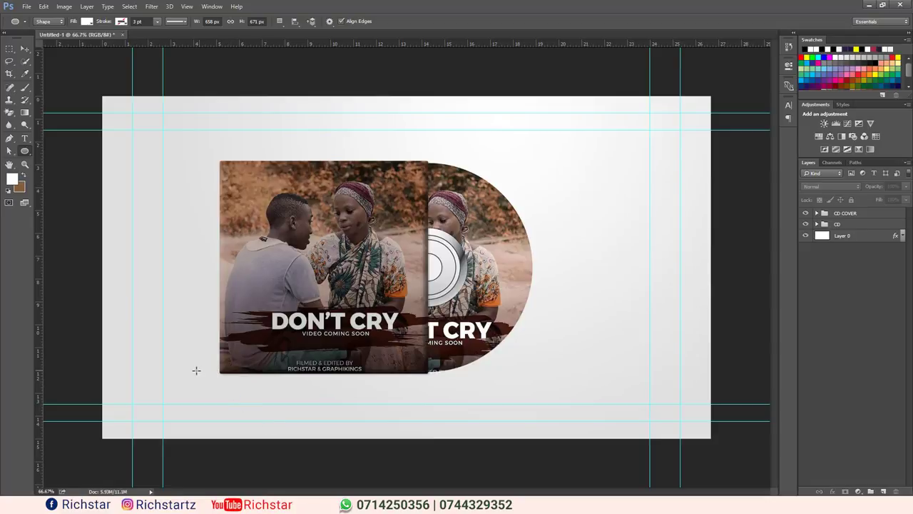
pyautogui.moveTo(163, 375); pyautogui.dragTo(470, 375)
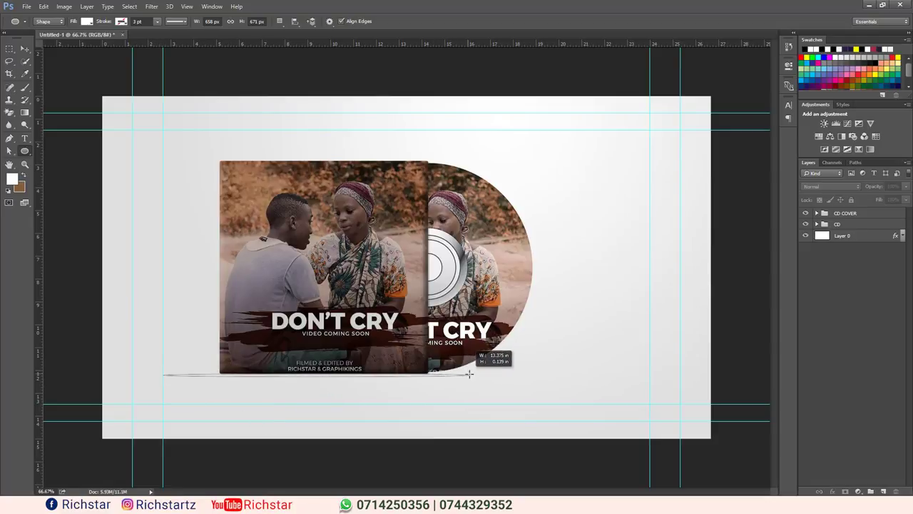
pyautogui.moveTo(469, 375); pyautogui.dragTo(472, 376)
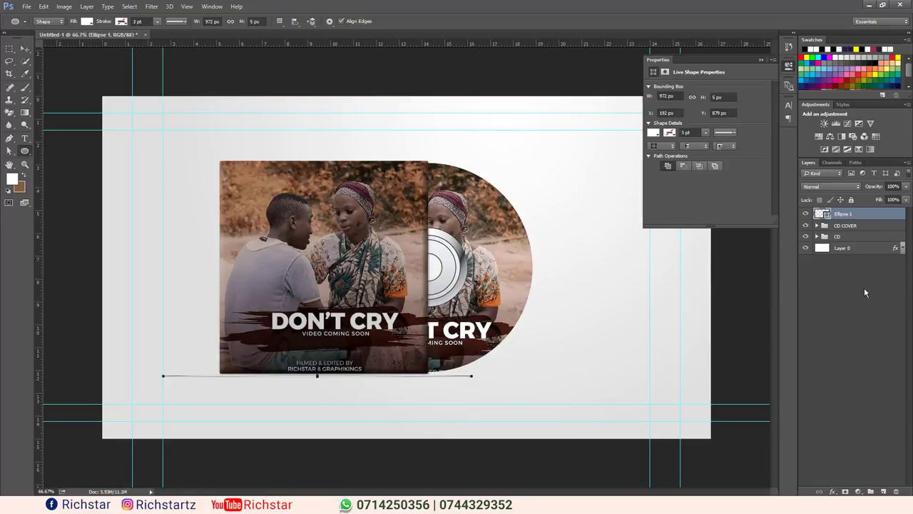
pyautogui.doubleClick(824, 214)
pyautogui.click(583, 370)
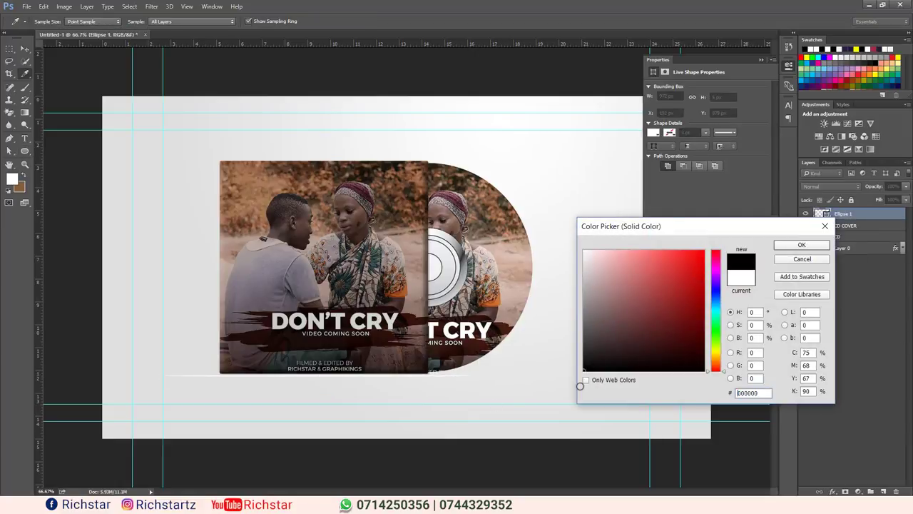
pyautogui.click(793, 246)
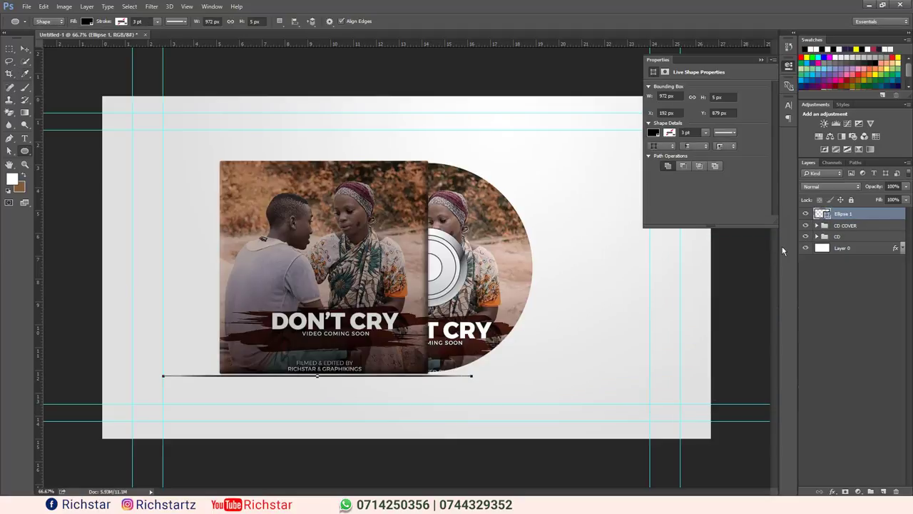
pyautogui.click(151, 6)
# Convert the black ellipse to a smart object and apply a 4.5-pixel Gaussian Blur
pyautogui.moveTo(235, 138)
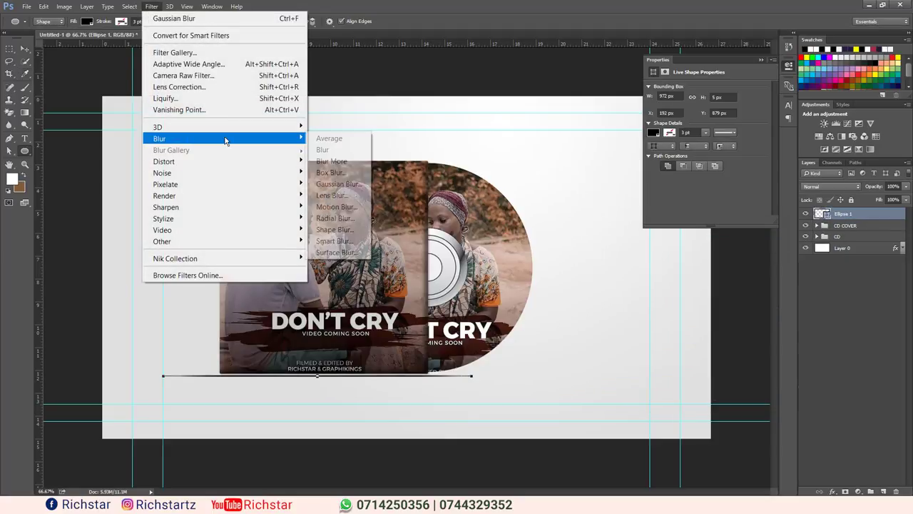
pyautogui.click(335, 183)
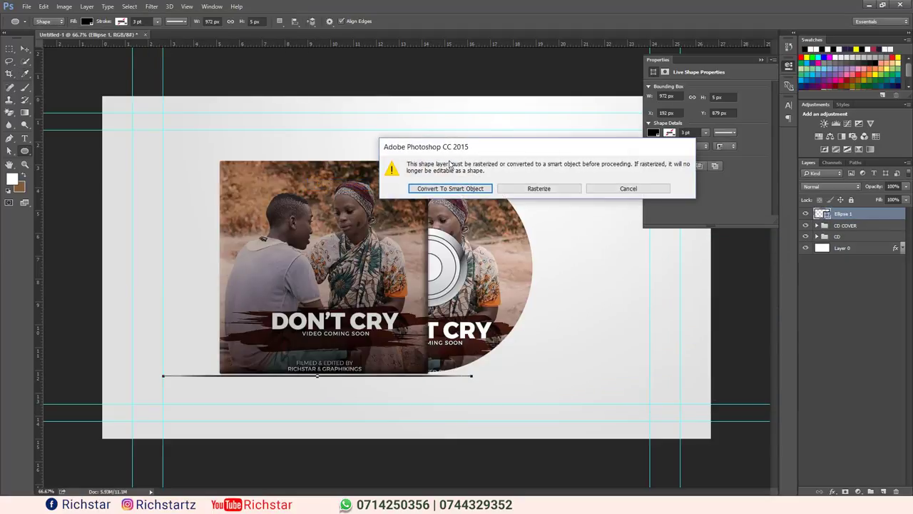
pyautogui.click(460, 190)
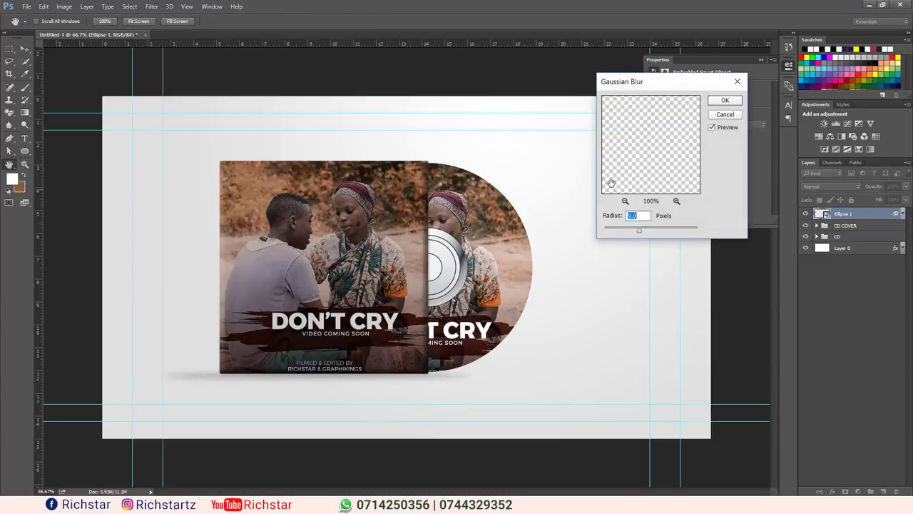
pyautogui.moveTo(634, 230); pyautogui.dragTo(628, 231)
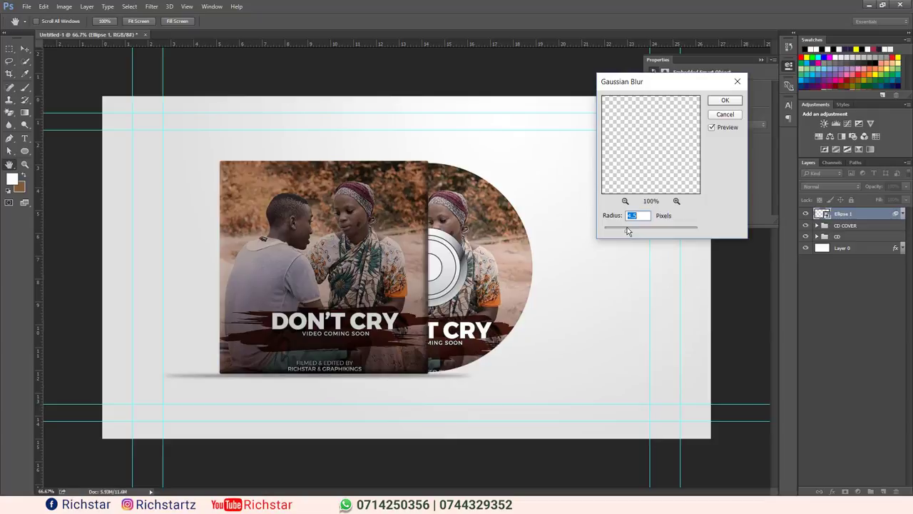
pyautogui.click(722, 103)
# Set the blurred ellipse to Multiply blending and nudge it up slightly
pyautogui.click(831, 186)
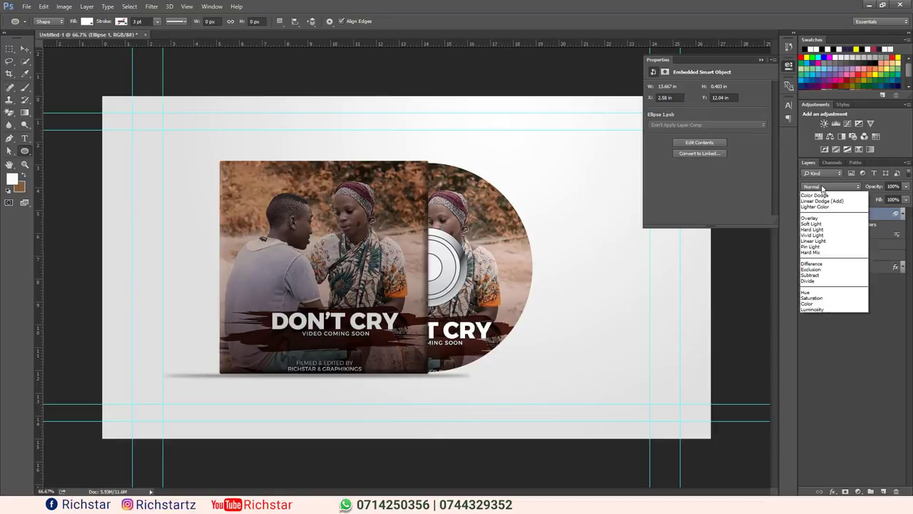
pyautogui.click(813, 218)
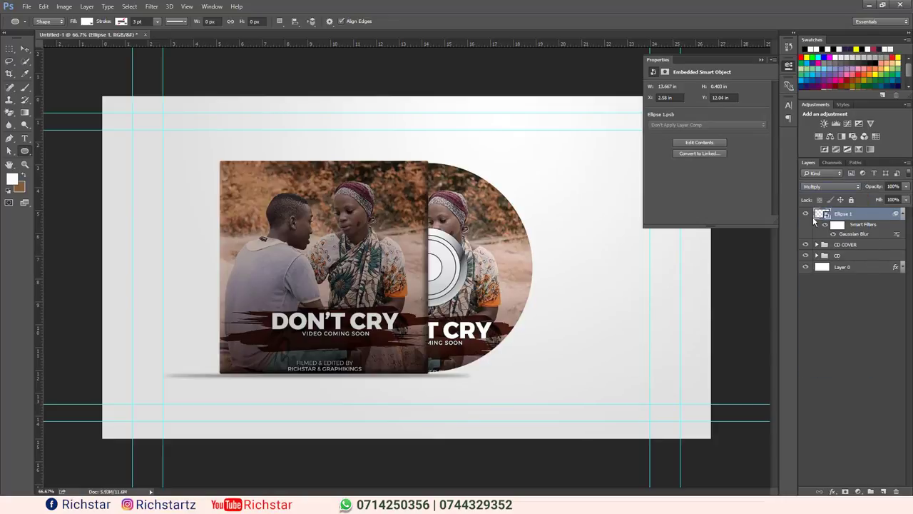
pyautogui.hotkey('shift', '-')
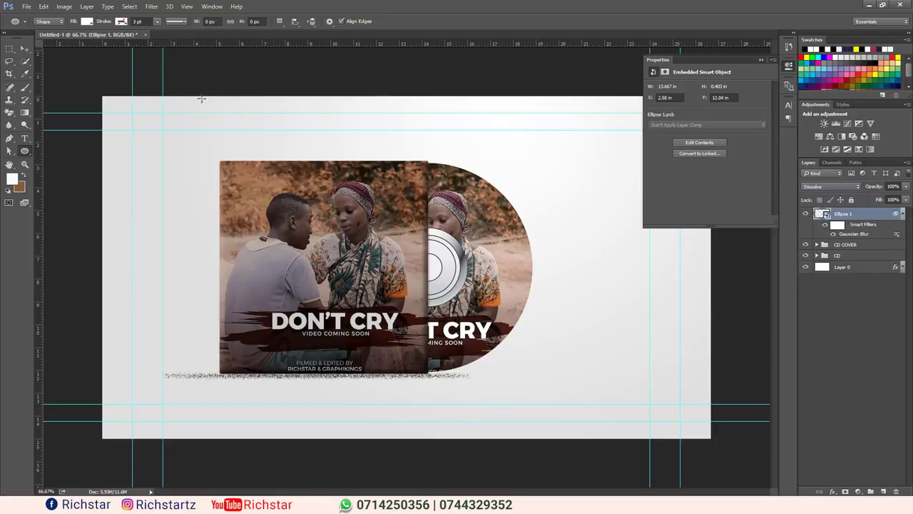
pyautogui.hotkey('shift', '+')
pyautogui.hotkey('shift', '+')
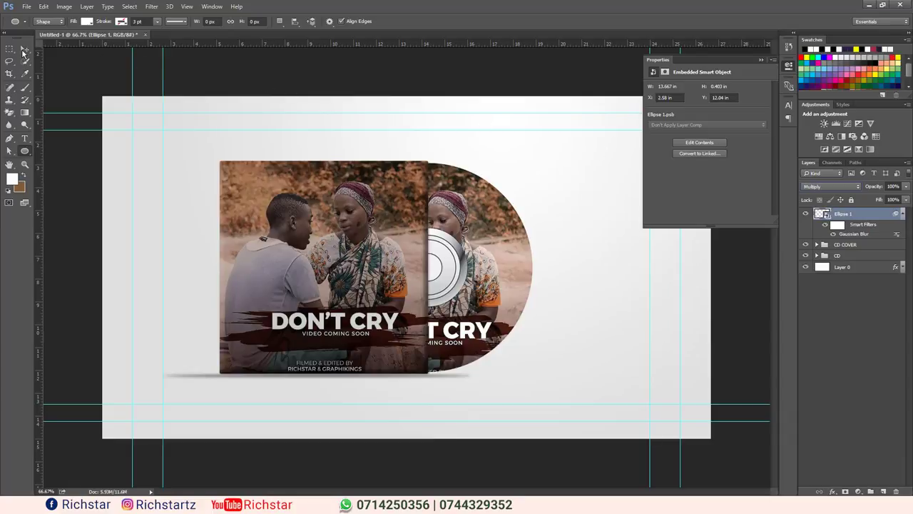
pyautogui.click(23, 52)
pyautogui.press('Up')
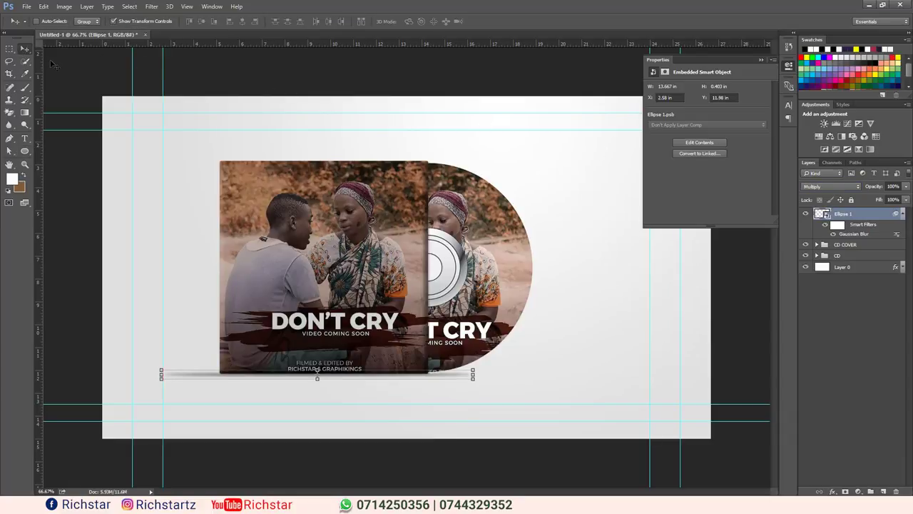
# Rename the layer Shadow and move it below the CD COVER and CD groups
pyautogui.click(864, 331)
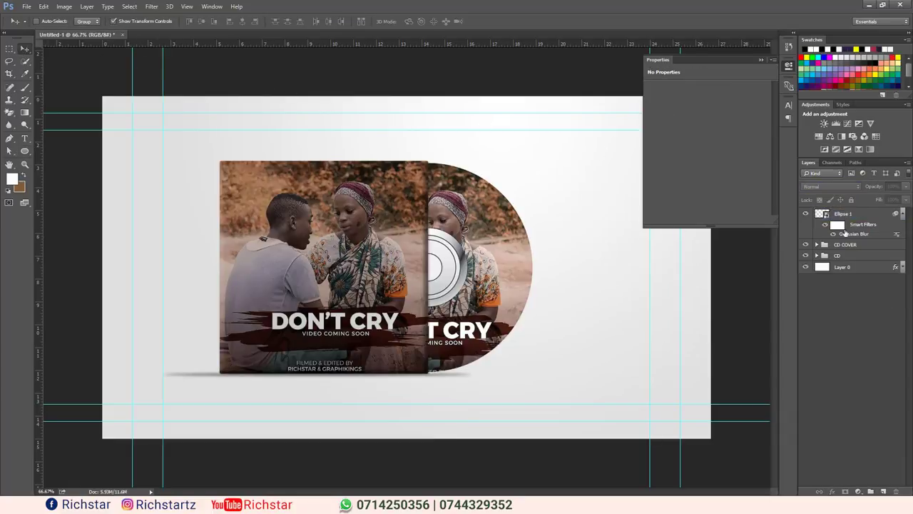
pyautogui.click(902, 214)
pyautogui.doubleClick(855, 213)
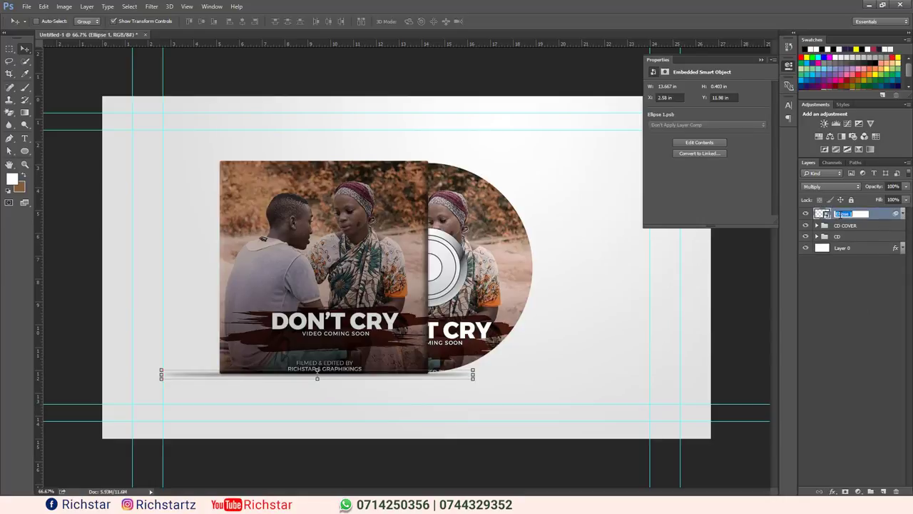
pyautogui.write('Shado')
pyautogui.write('w')
pyautogui.press('Return')
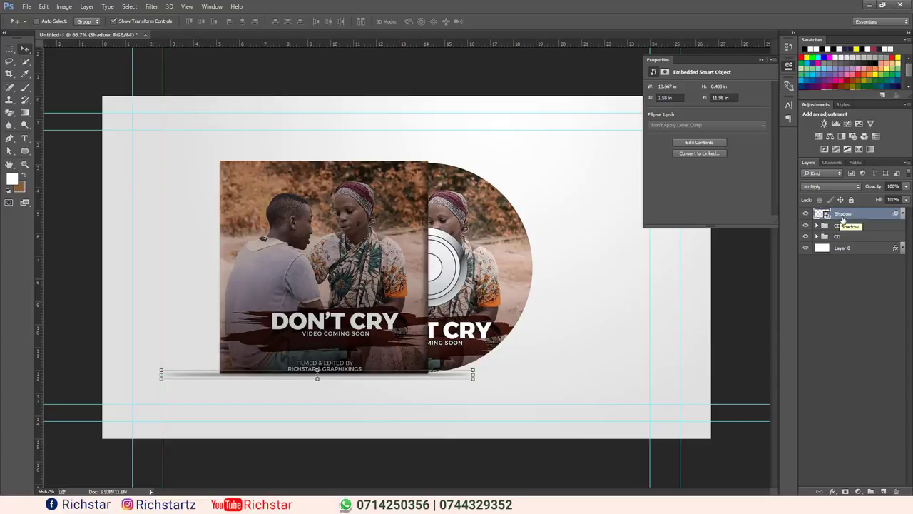
pyautogui.moveTo(842, 219); pyautogui.dragTo(842, 242)
pyautogui.click(854, 318)
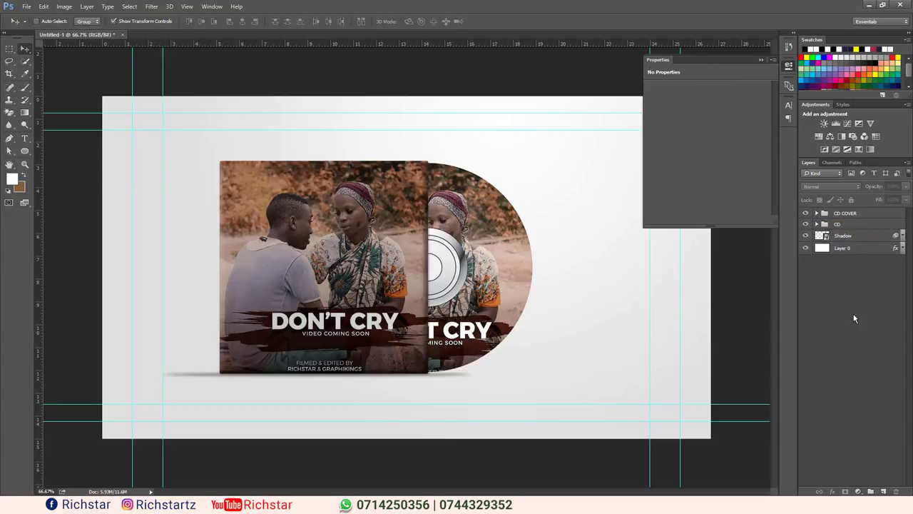
pyautogui.click(762, 60)
# Save the mockup as cddd.psd on Local Disk (F:), accepting the Photoshop format options
pyautogui.click(27, 6)
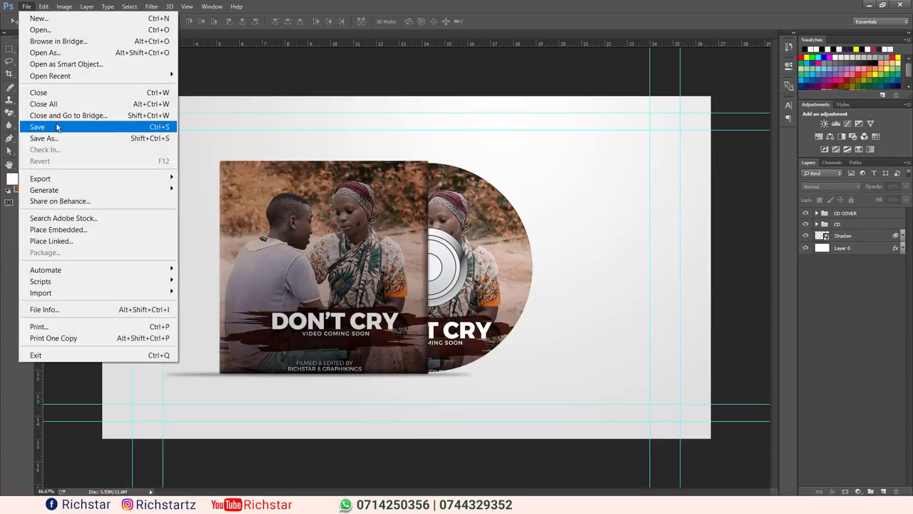
pyautogui.click(58, 127)
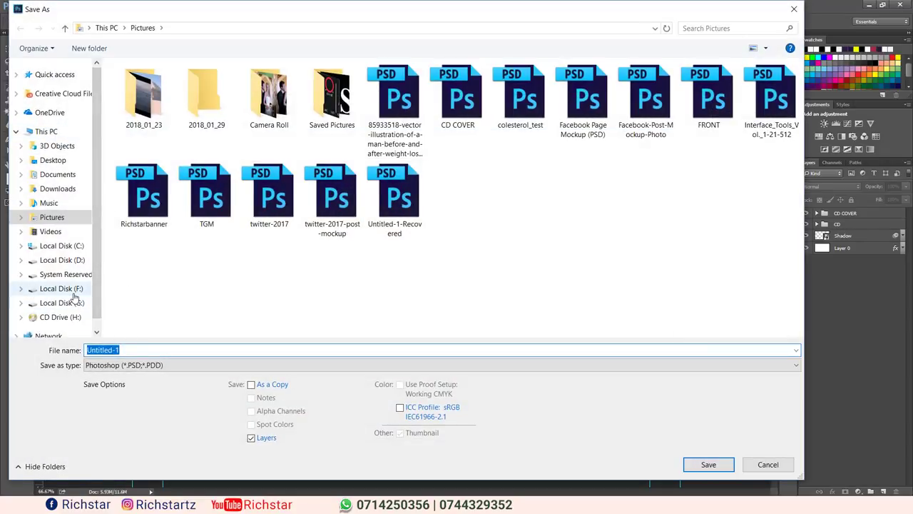
pyautogui.click(116, 351)
pyautogui.press('Return')
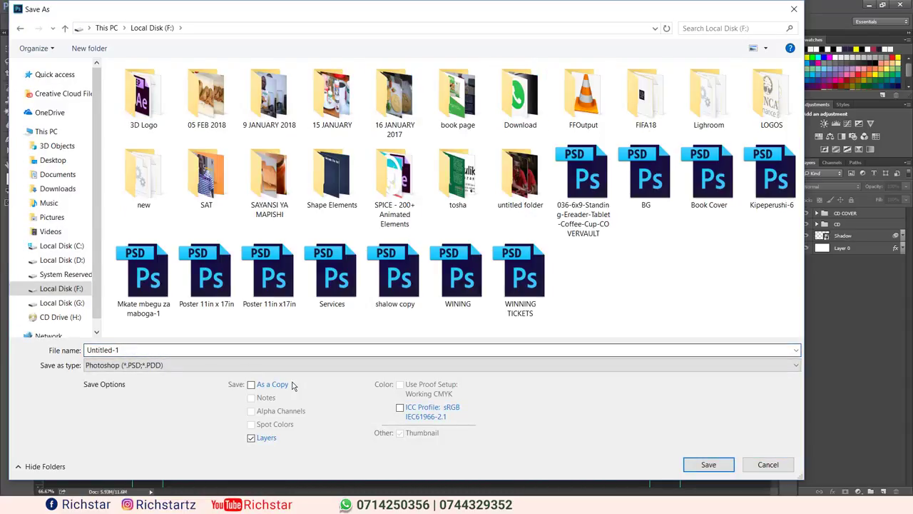
pyautogui.doubleClick(107, 350)
pyautogui.write('c')
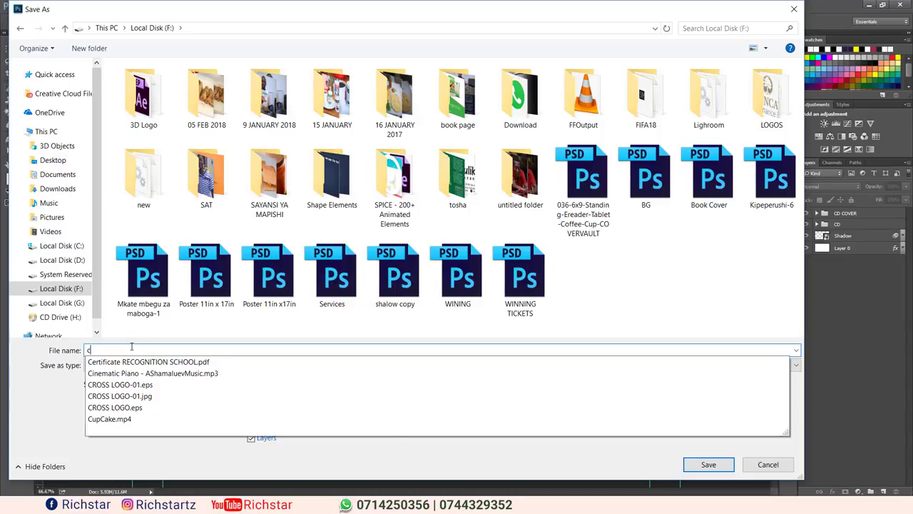
pyautogui.write('ddd')
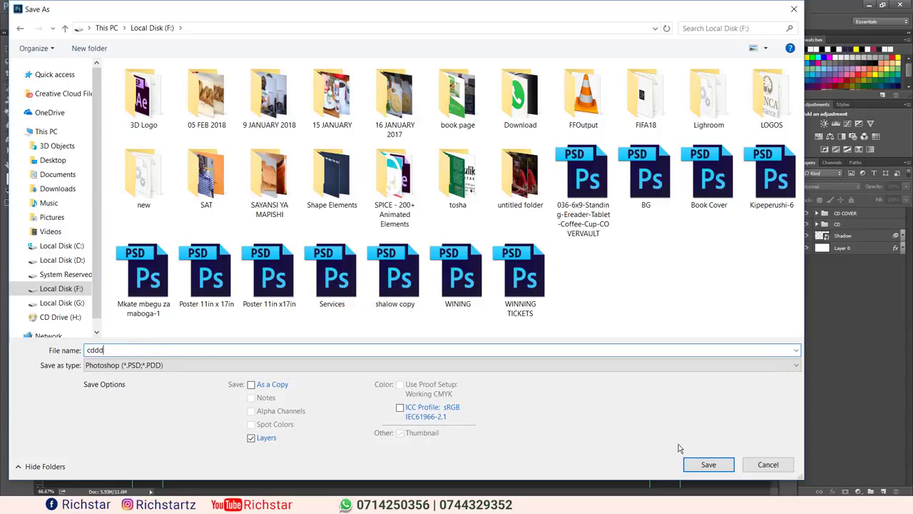
pyautogui.click(707, 464)
pyautogui.click(569, 157)
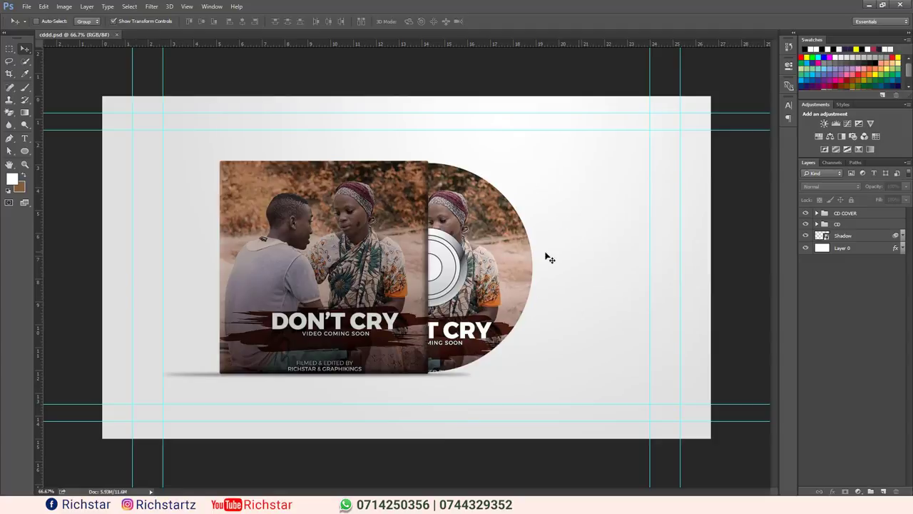
# Expand the CD group, select the CD PNG disc layer and add a Stroke effect
pyautogui.click(817, 225)
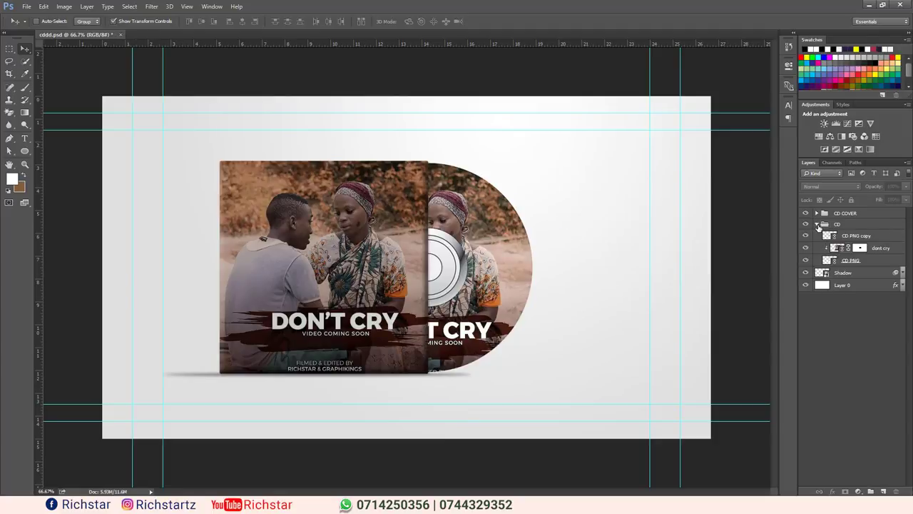
pyautogui.click(818, 224)
pyautogui.click(817, 224)
pyautogui.click(857, 271)
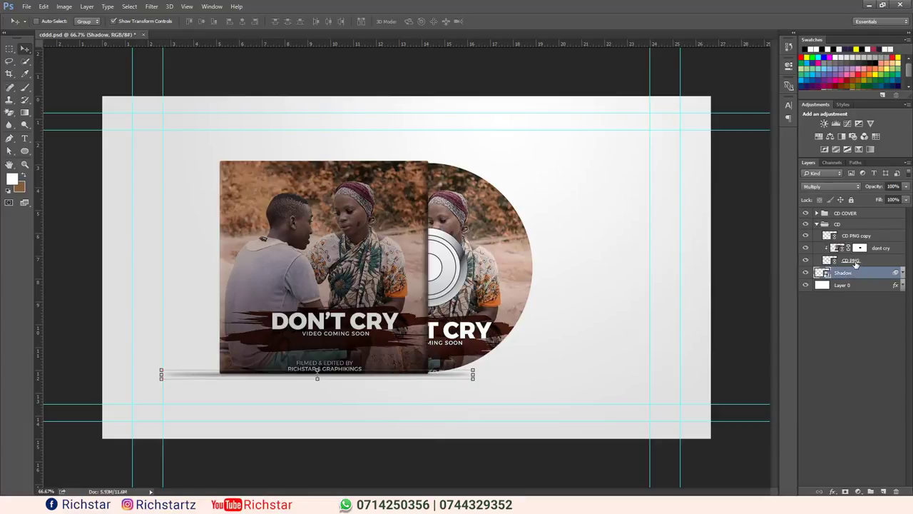
pyautogui.click(856, 263)
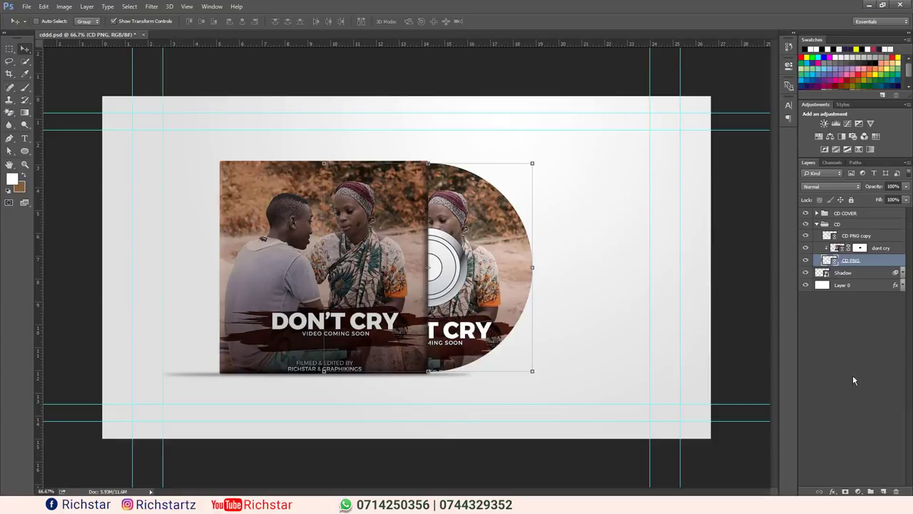
pyautogui.click(833, 491)
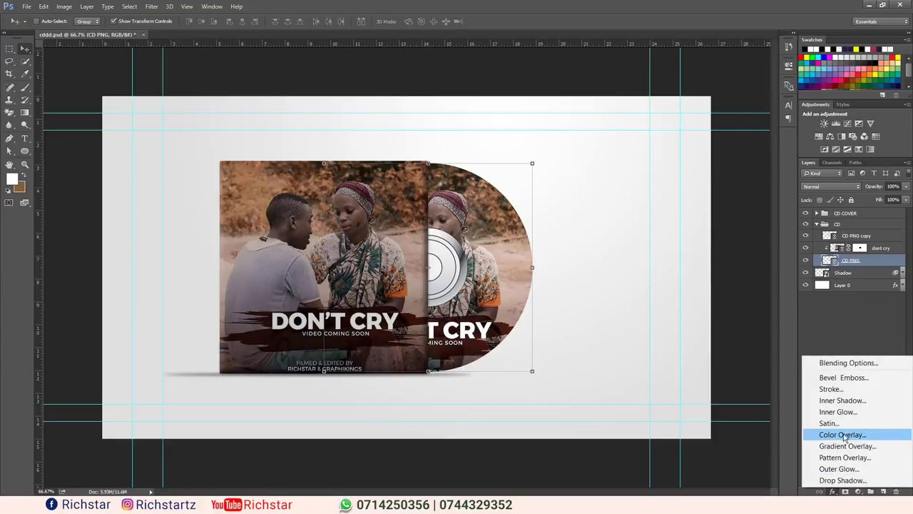
pyautogui.click(836, 389)
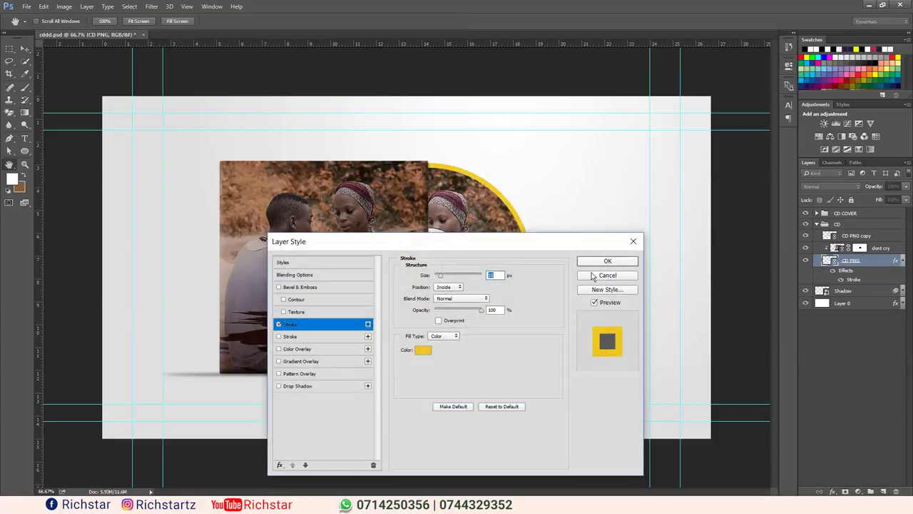
pyautogui.moveTo(558, 242); pyautogui.dragTo(360, 170)
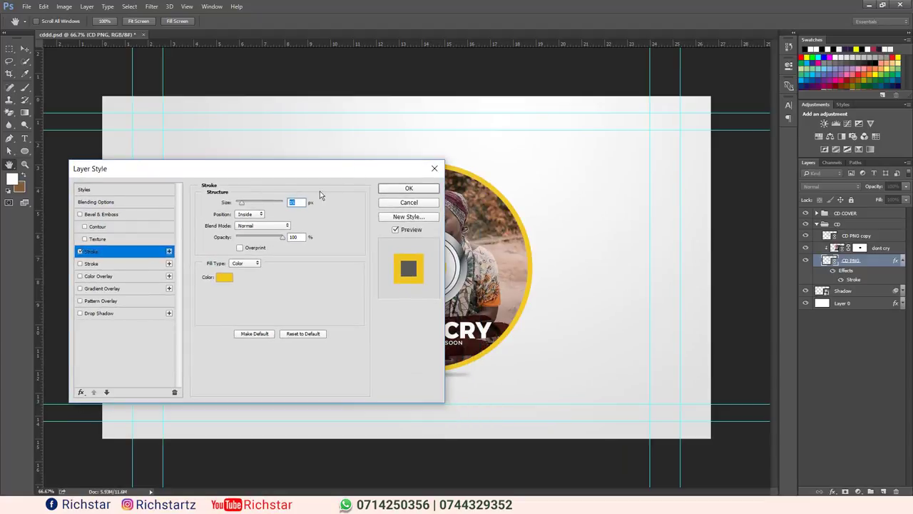
# Set the stroke to Outside position with a Gradient fill, scaled down to about 72%
pyautogui.click(249, 214)
pyautogui.click(247, 221)
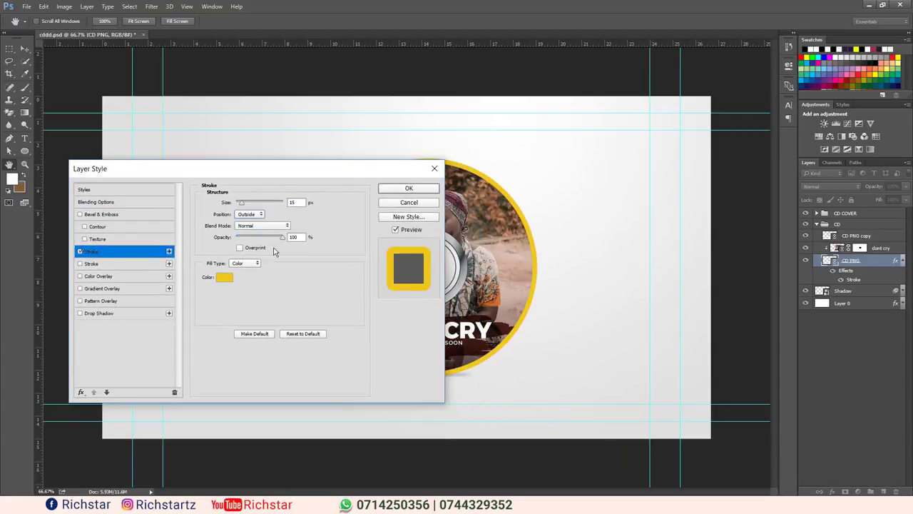
pyautogui.click(251, 228)
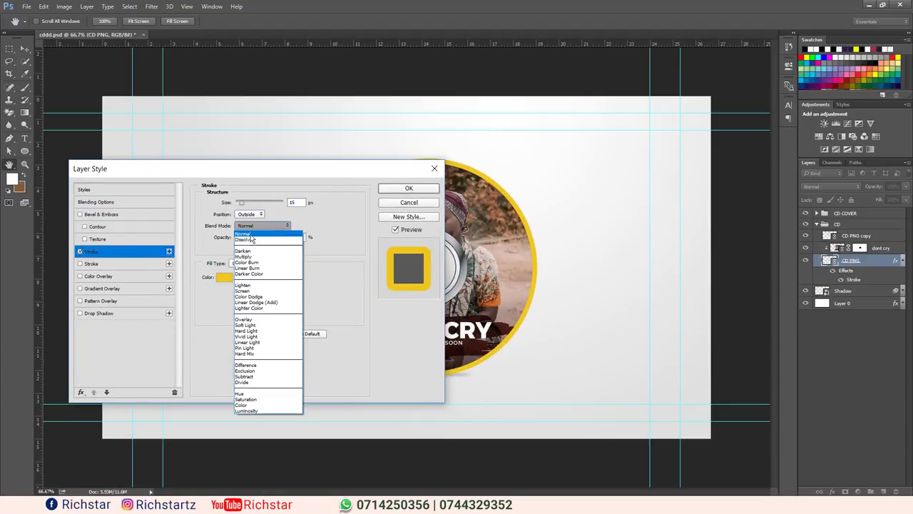
pyautogui.click(251, 229)
pyautogui.click(249, 264)
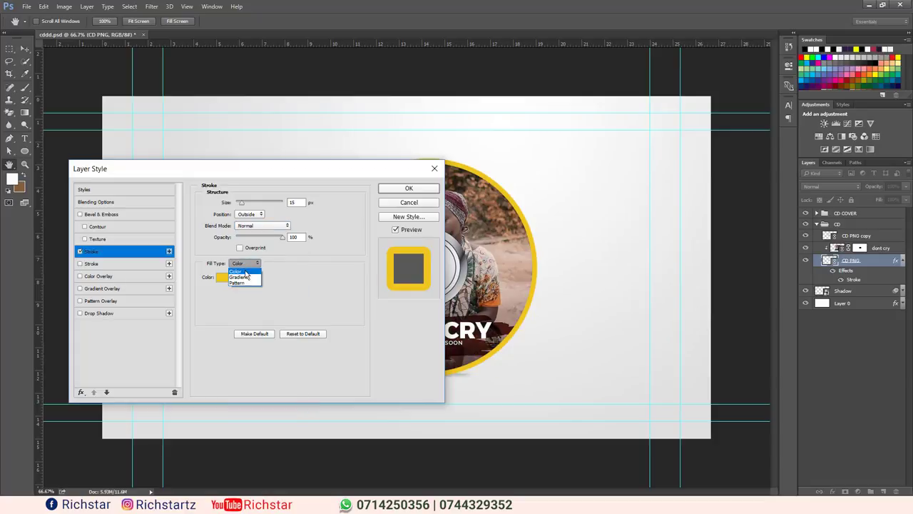
pyautogui.click(244, 272)
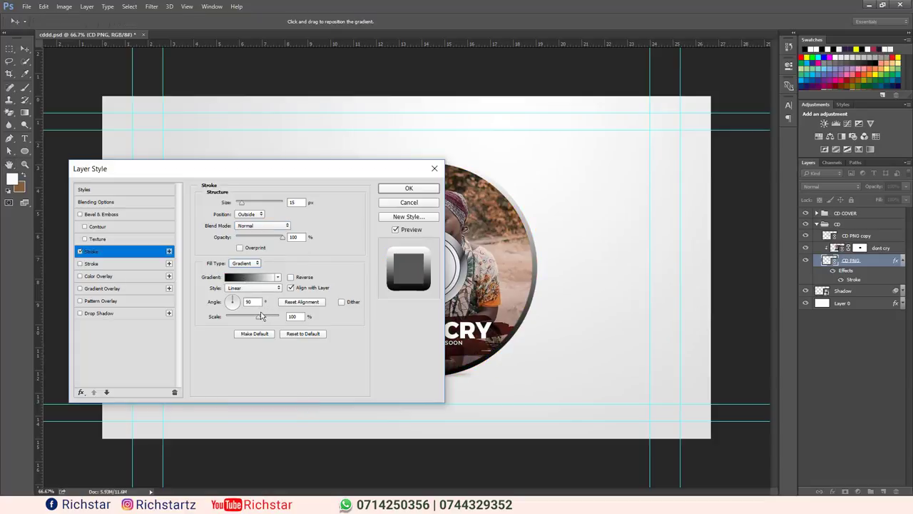
pyautogui.moveTo(257, 320); pyautogui.dragTo(251, 317)
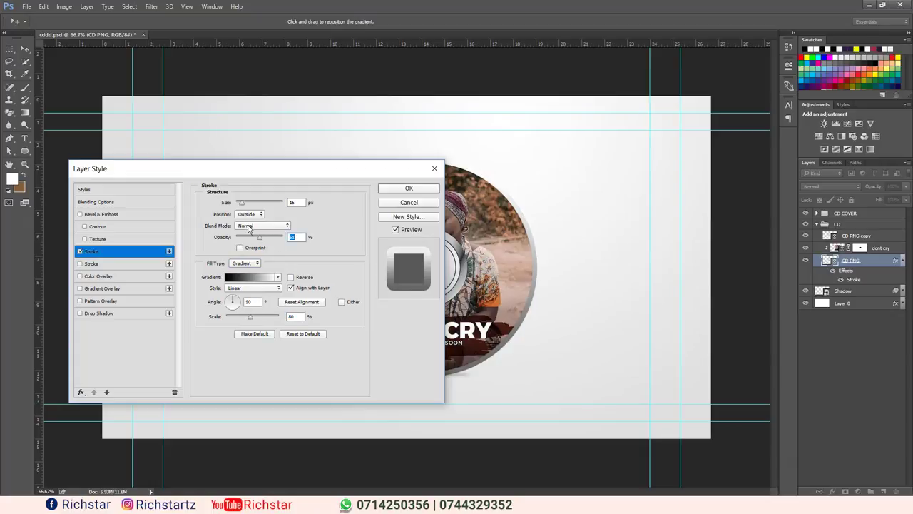
# Keep the stroke at Normal blend, thin it to 5 px, lower its opacity and apply
pyautogui.click(248, 227)
pyautogui.click(254, 290)
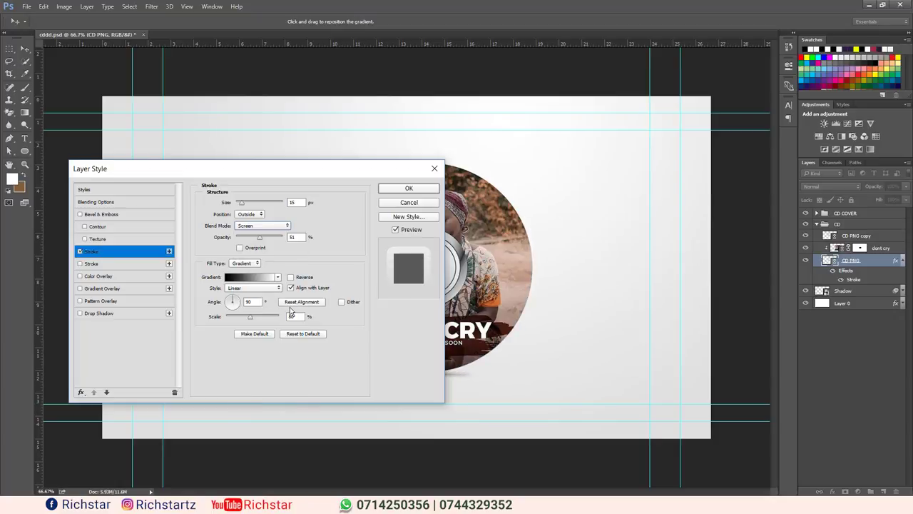
pyautogui.click(258, 225)
pyautogui.click(258, 227)
pyautogui.click(257, 227)
pyautogui.click(257, 237)
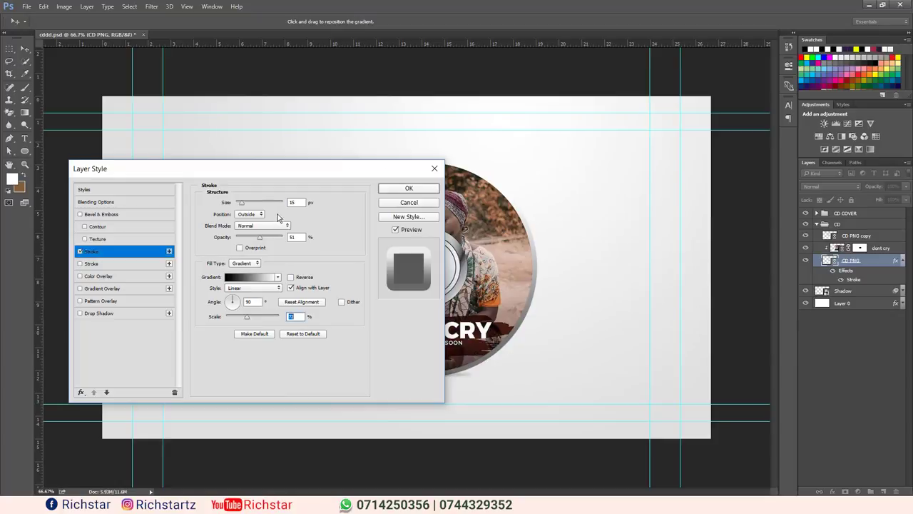
pyautogui.moveTo(242, 206); pyautogui.dragTo(239, 204)
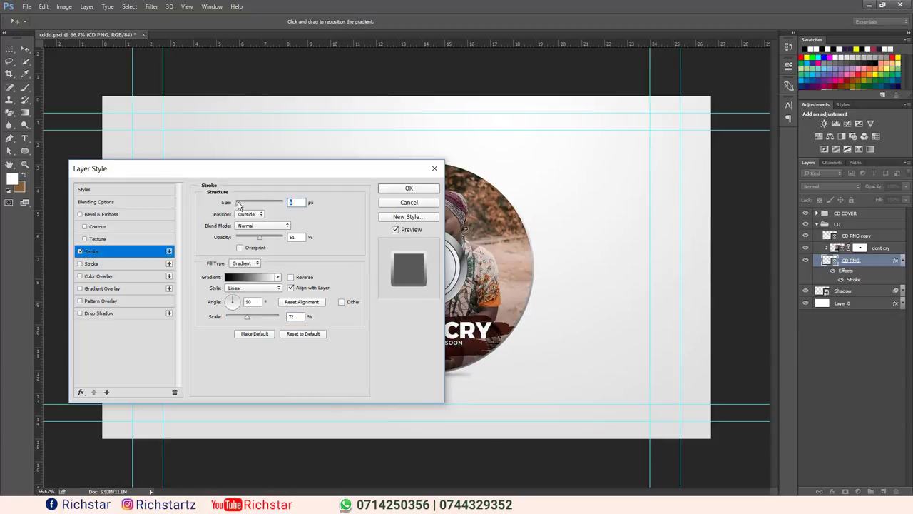
pyautogui.moveTo(259, 238); pyautogui.dragTo(249, 238)
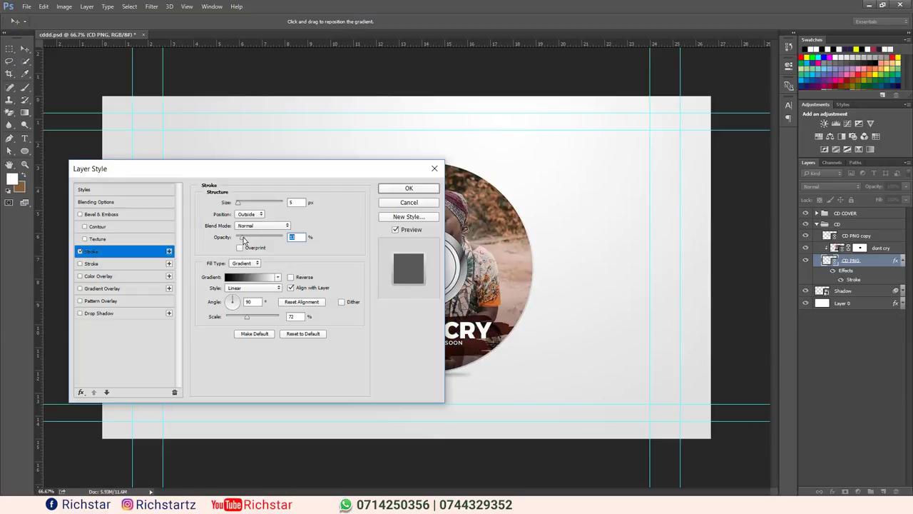
pyautogui.click(403, 190)
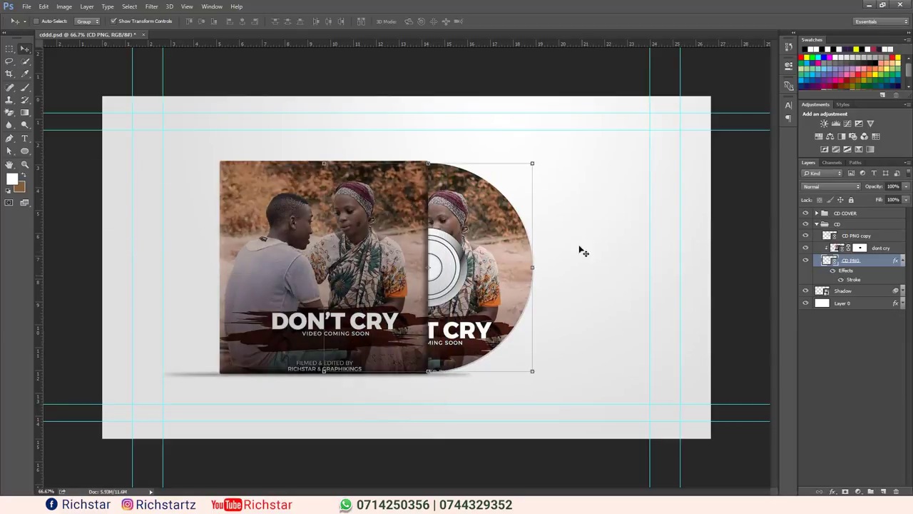
# Zoom in on the disc edge to inspect the rim, then fit the mockup to the screen
pyautogui.click(25, 164)
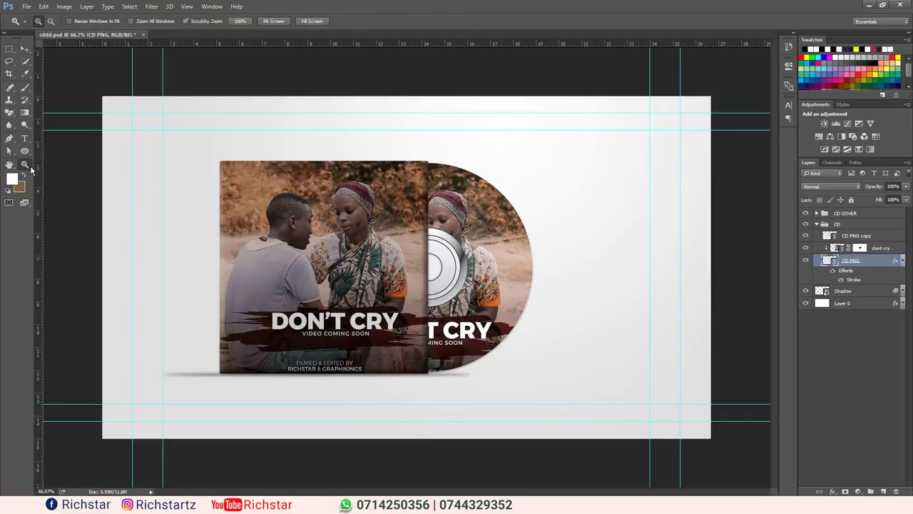
pyautogui.click(462, 329)
pyautogui.click(533, 350)
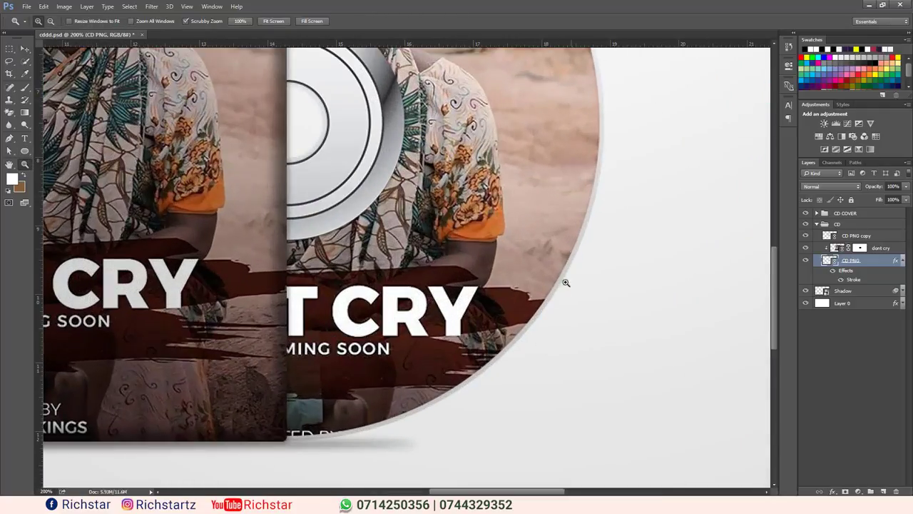
pyautogui.rightClick(449, 322)
pyautogui.click(472, 328)
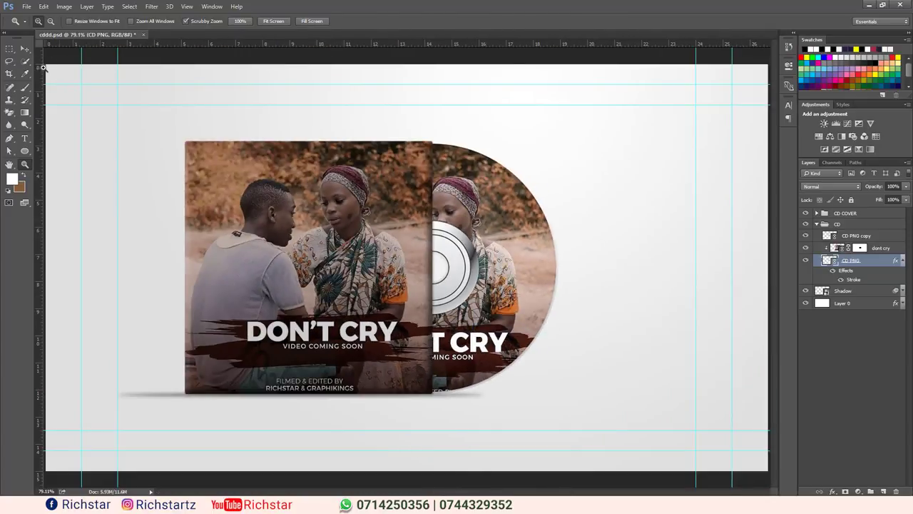
# Save the updated mockup back to cddd.psd
pyautogui.click(25, 48)
pyautogui.click(27, 6)
pyautogui.click(48, 126)
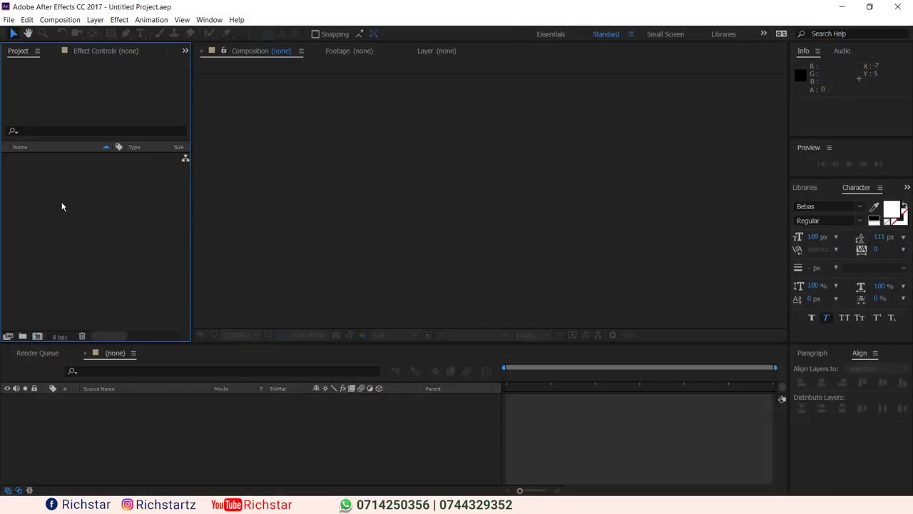
# Import cddd.psd from Local Disk (F:) as a Composition - Retain Layer Sizes with editable layer styles
pyautogui.doubleClick(62, 206)
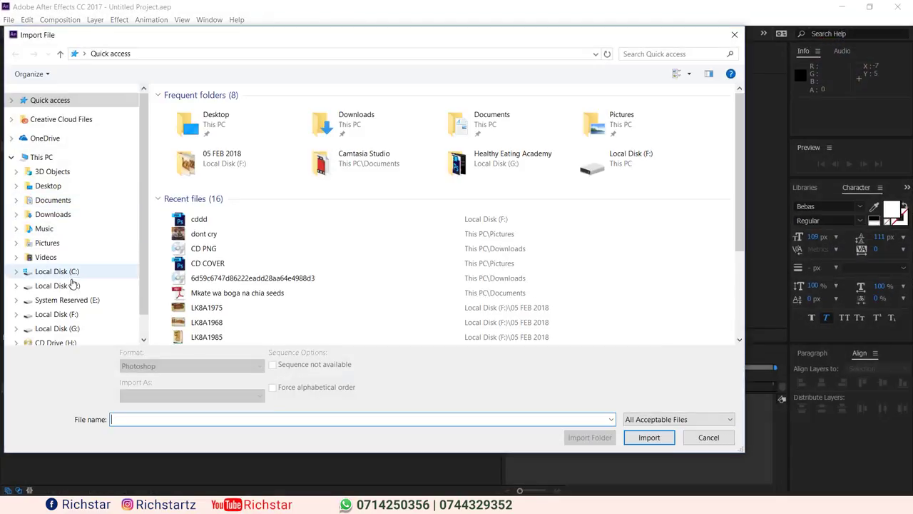
pyautogui.click(64, 314)
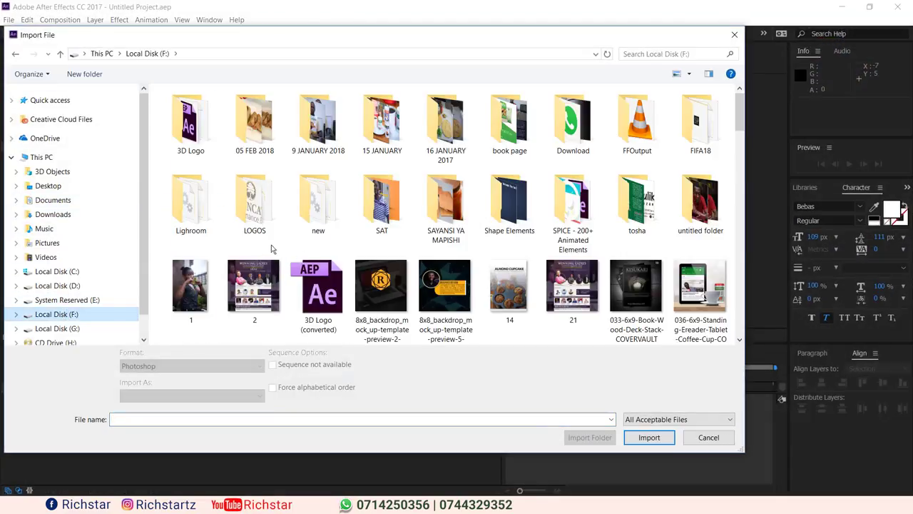
pyautogui.scroll(-5, 499, 178)
pyautogui.click(512, 129)
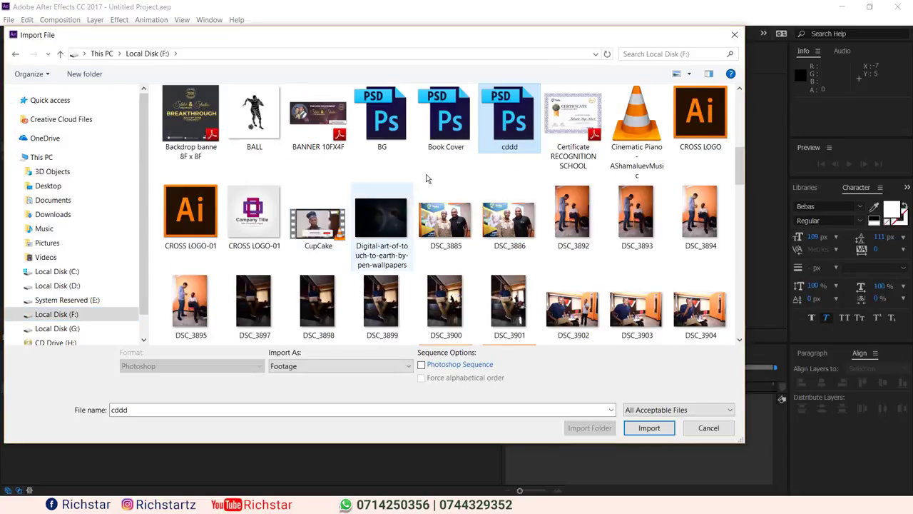
pyautogui.doubleClick(513, 130)
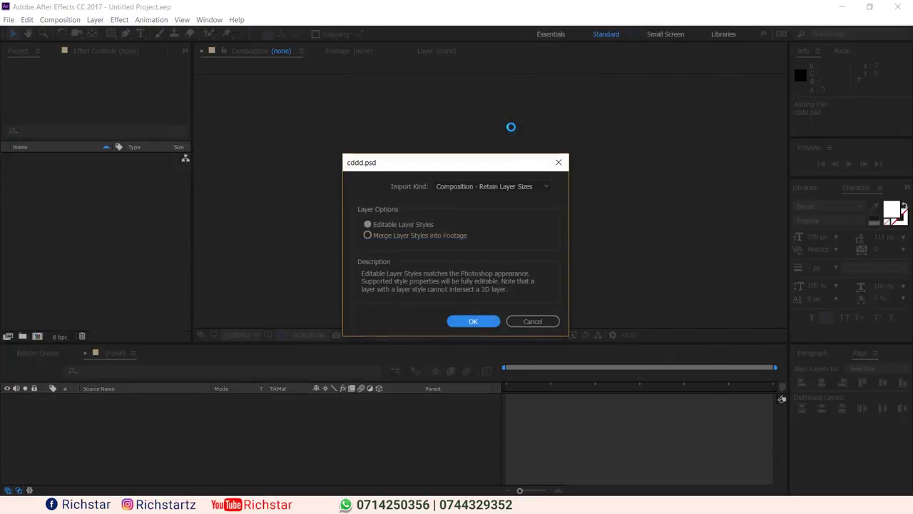
pyautogui.click(482, 322)
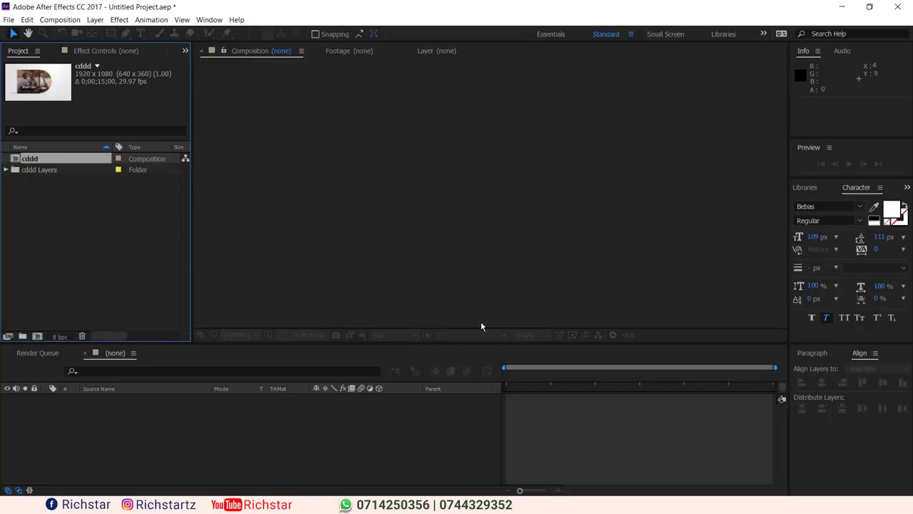
# Copy all four cddd layers into a new composition, Comp 1
pyautogui.doubleClick(32, 159)
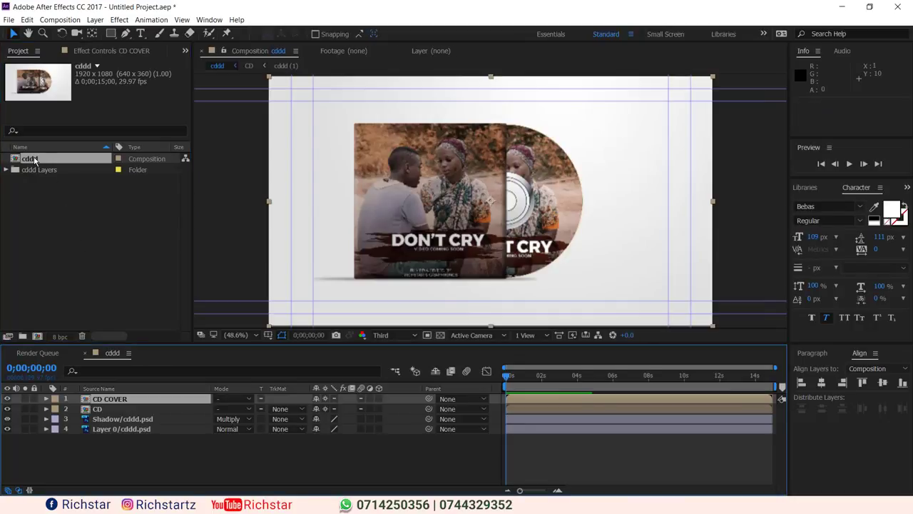
pyautogui.keyDown('shift'); pyautogui.click(143, 428); pyautogui.keyUp('shift')
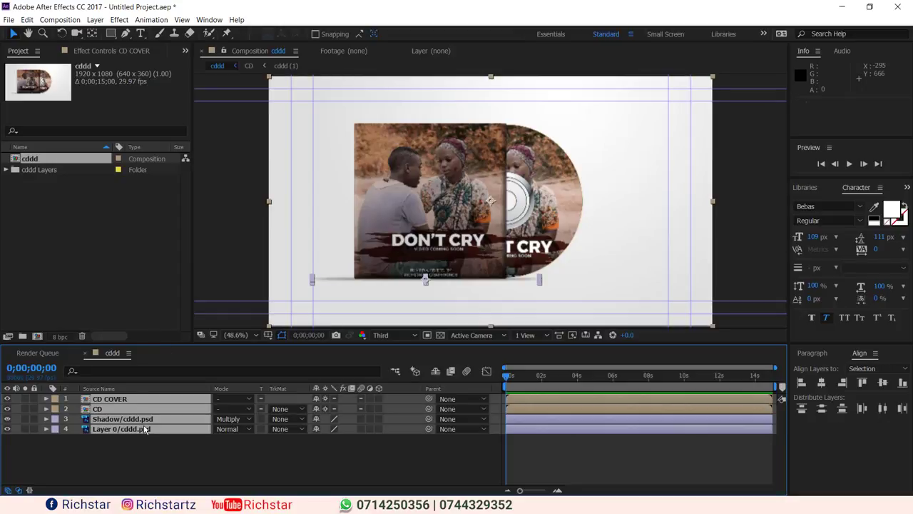
pyautogui.click(60, 19)
pyautogui.click(71, 32)
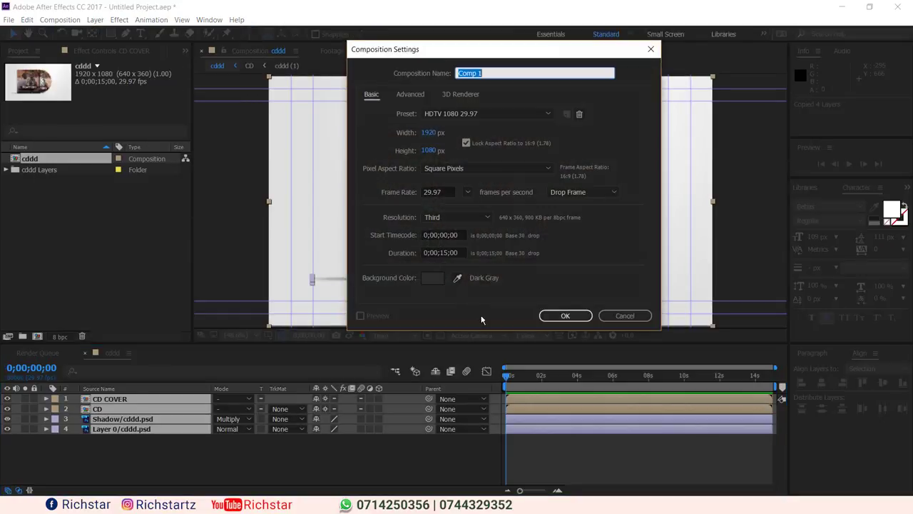
pyautogui.click(549, 316)
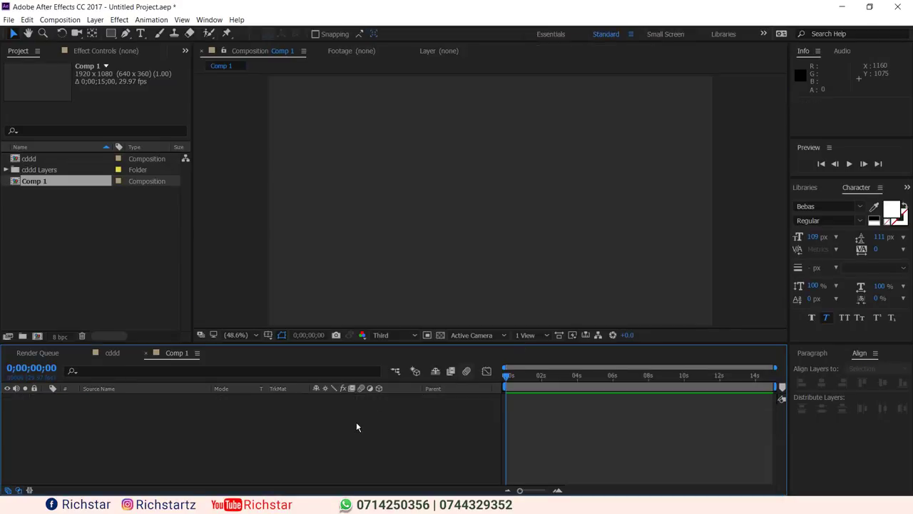
pyautogui.hotkey('ctrl', 'v')
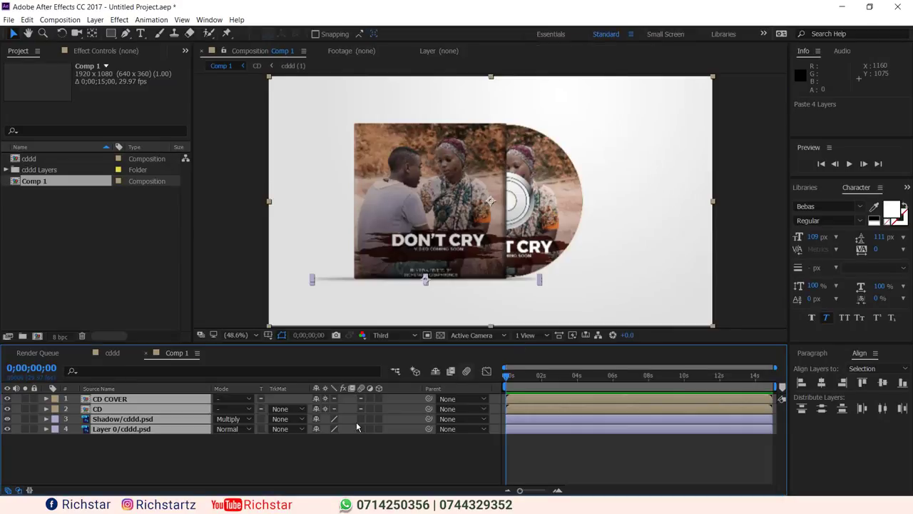
pyautogui.click(271, 464)
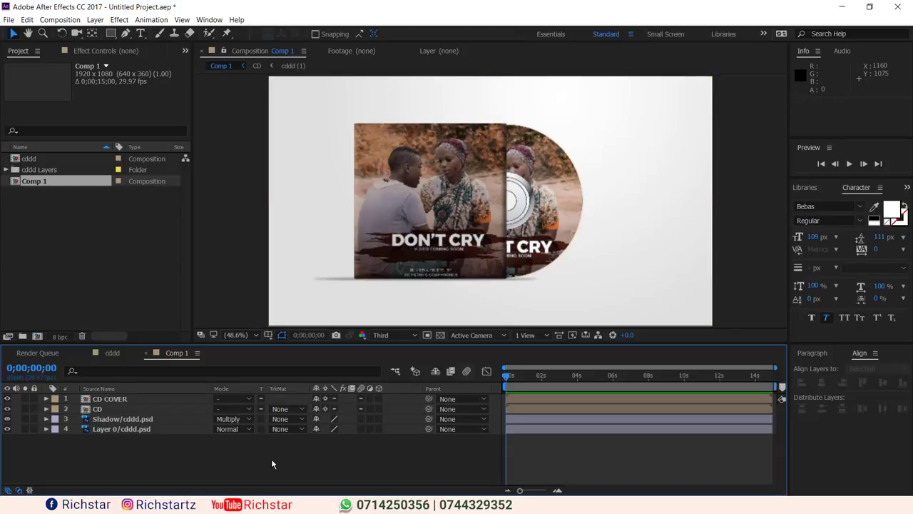
# Back in cddd, select CD COVER and show its Position property
pyautogui.click(114, 353)
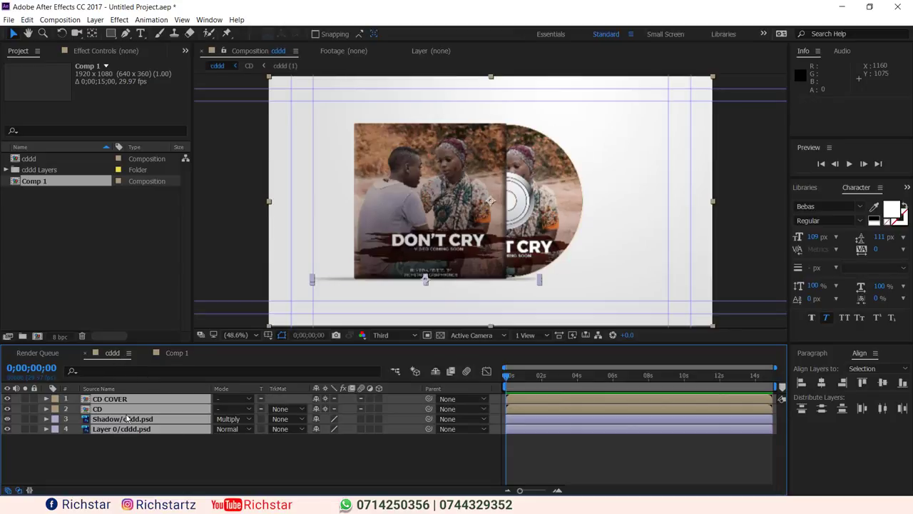
pyautogui.click(152, 455)
pyautogui.click(109, 400)
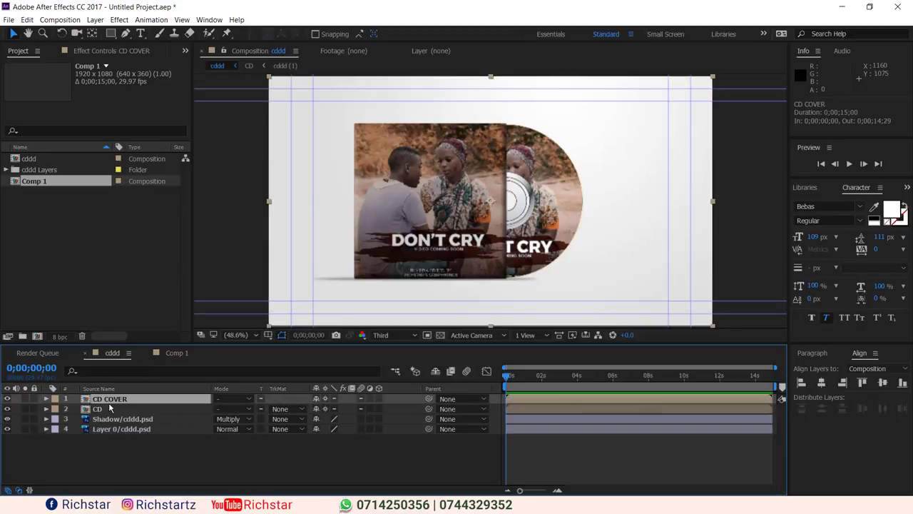
pyautogui.press('p')
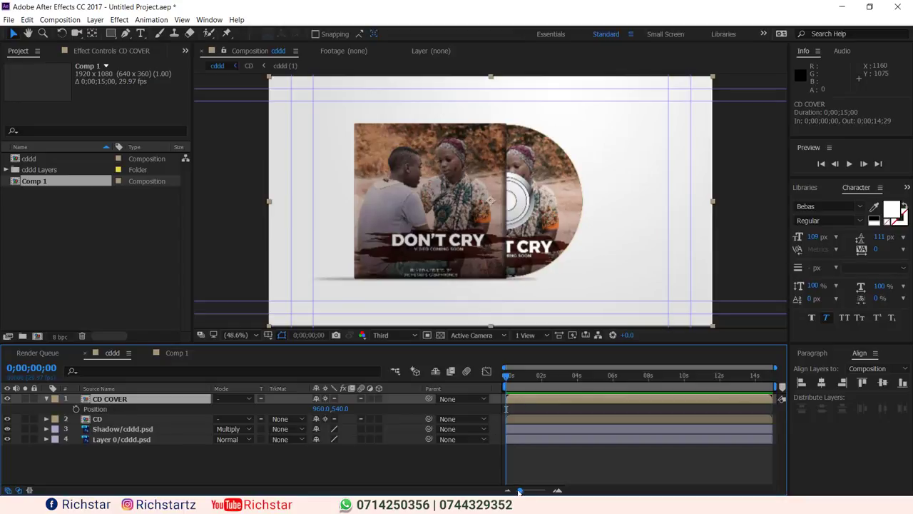
pyautogui.moveTo(520, 491); pyautogui.dragTo(535, 492)
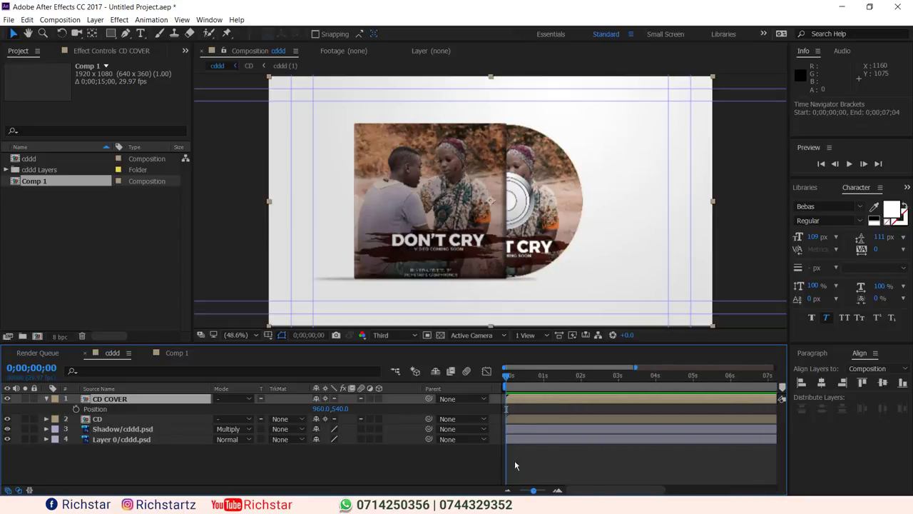
# Set the cddd composition frame rate to 30 fps and move the playhead to 1 second
pyautogui.click(60, 19)
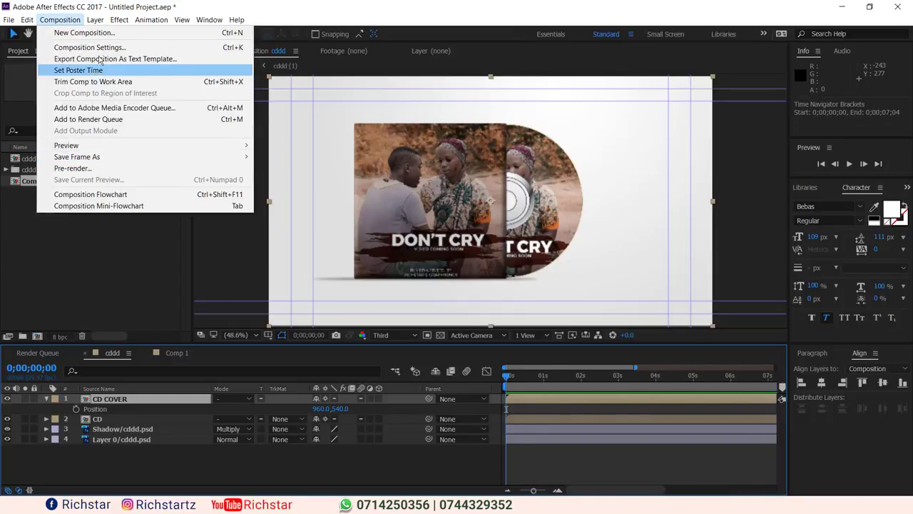
pyautogui.click(89, 47)
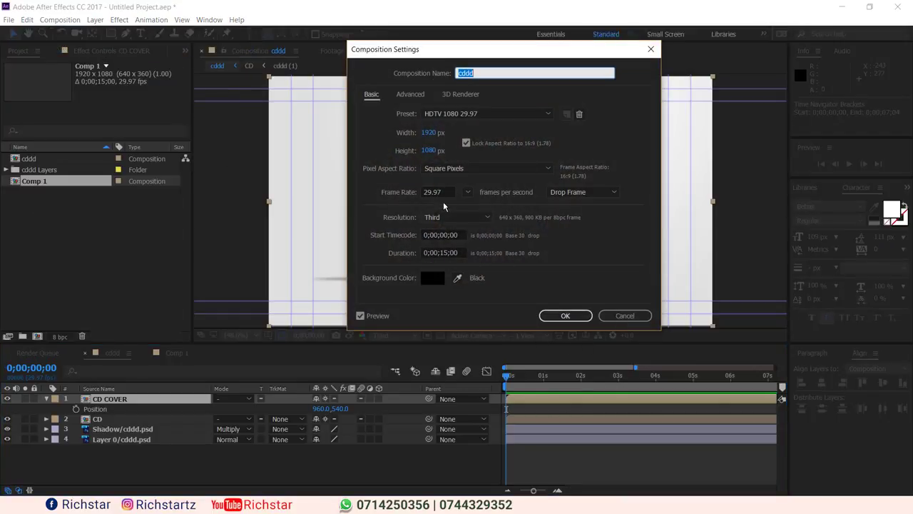
pyautogui.click(468, 192)
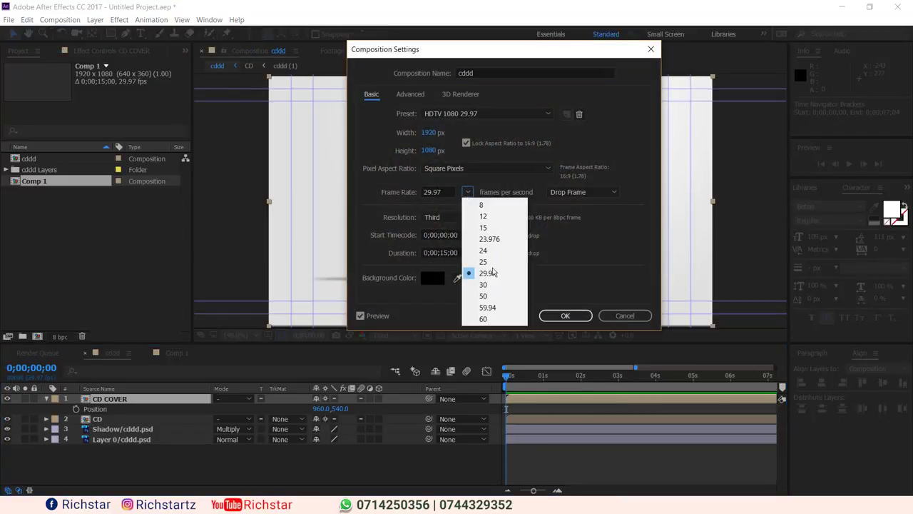
pyautogui.click(484, 285)
pyautogui.click(560, 316)
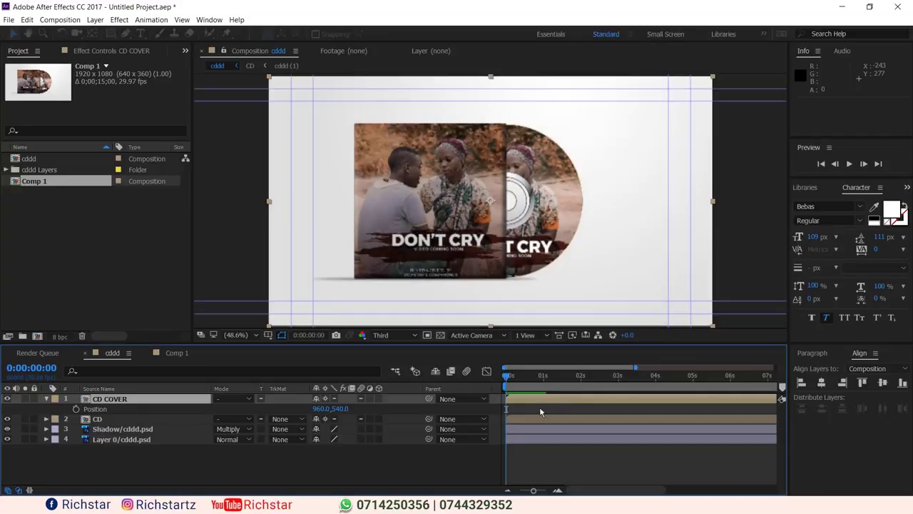
pyautogui.click(543, 385)
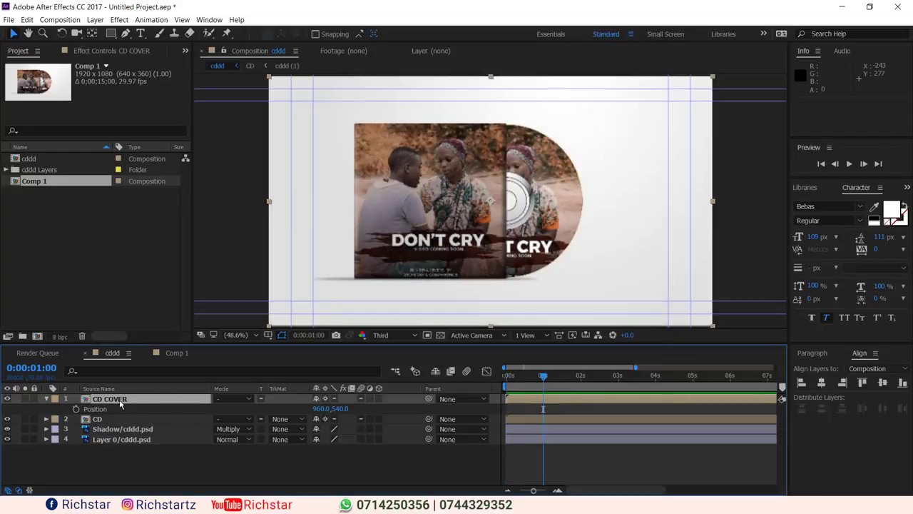
# Keyframe CD COVER Position at 1 s and at 0 s off-screen left (-211), with Easy Ease
pyautogui.click(76, 409)
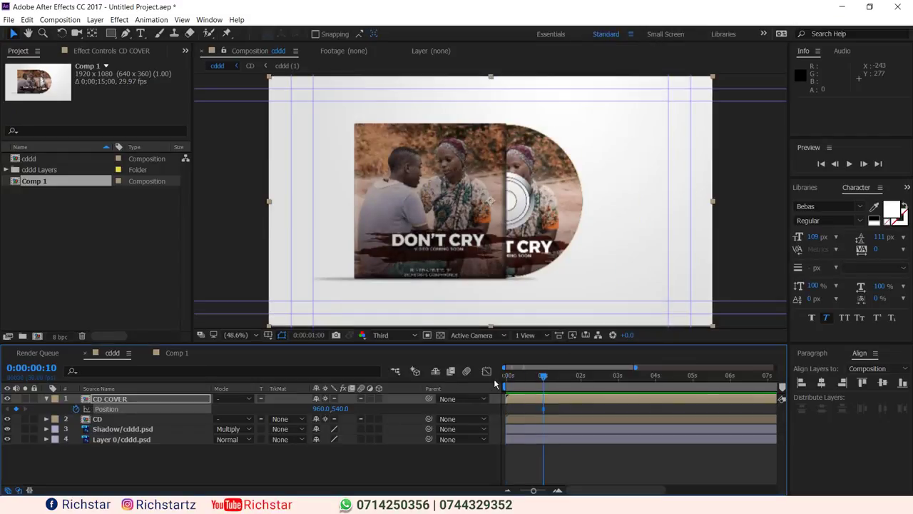
pyautogui.press('Home')
pyautogui.moveTo(322, 408)
pyautogui.mouseDown()
pyautogui.moveTo(194, 412)
pyautogui.moveTo(324, 415)
pyautogui.moveTo(214, 413)
pyautogui.mouseUp()
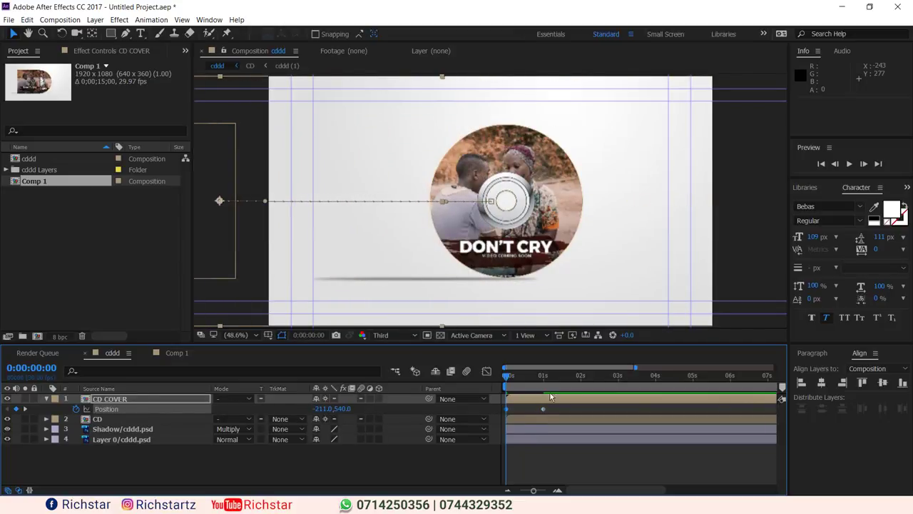
pyautogui.rightClick(507, 408)
pyautogui.moveTo(542, 401)
pyautogui.click(664, 421)
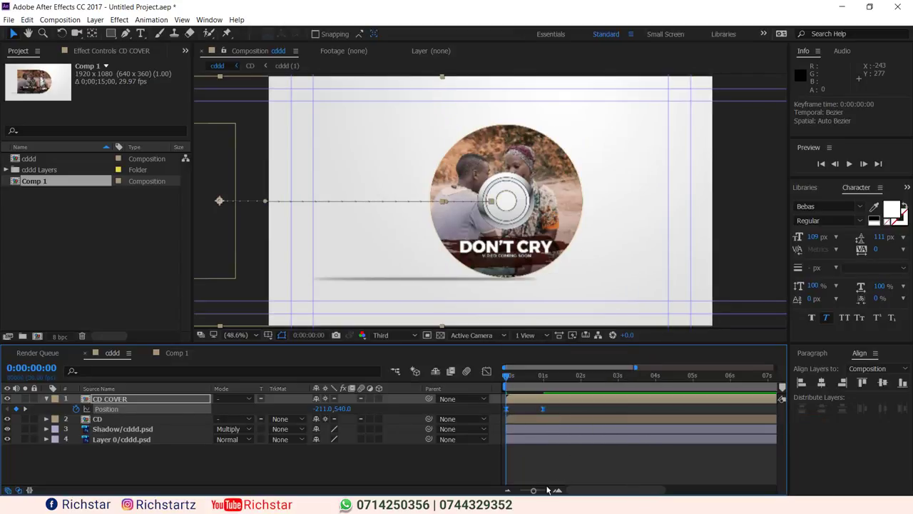
# Steepen the cover's position speed curve in the Graph Editor and preview the slide-in
pyautogui.moveTo(537, 491); pyautogui.dragTo(542, 492)
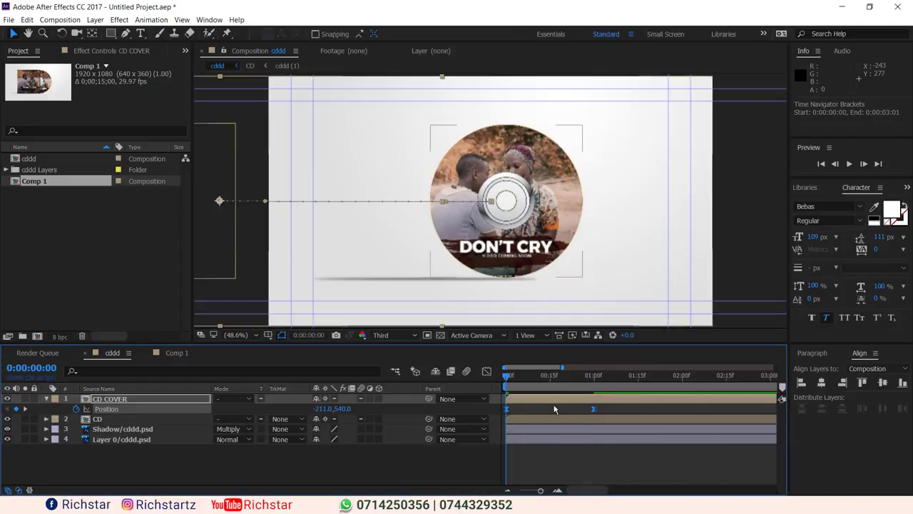
pyautogui.click(486, 371)
pyautogui.click(594, 462)
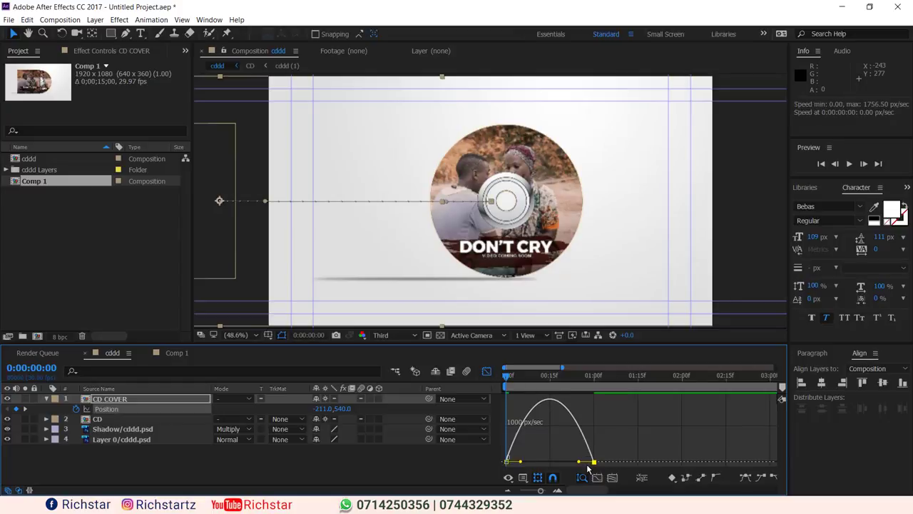
pyautogui.moveTo(580, 462); pyautogui.dragTo(525, 463)
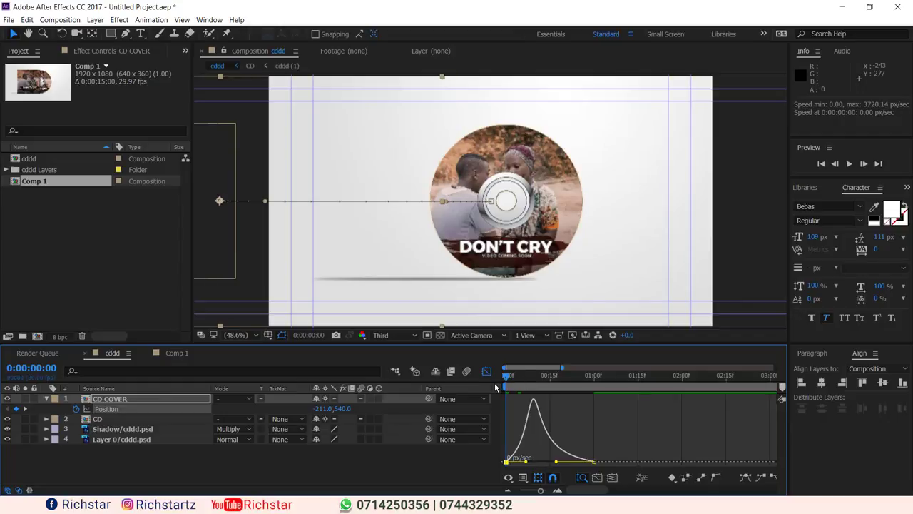
pyautogui.press('space')
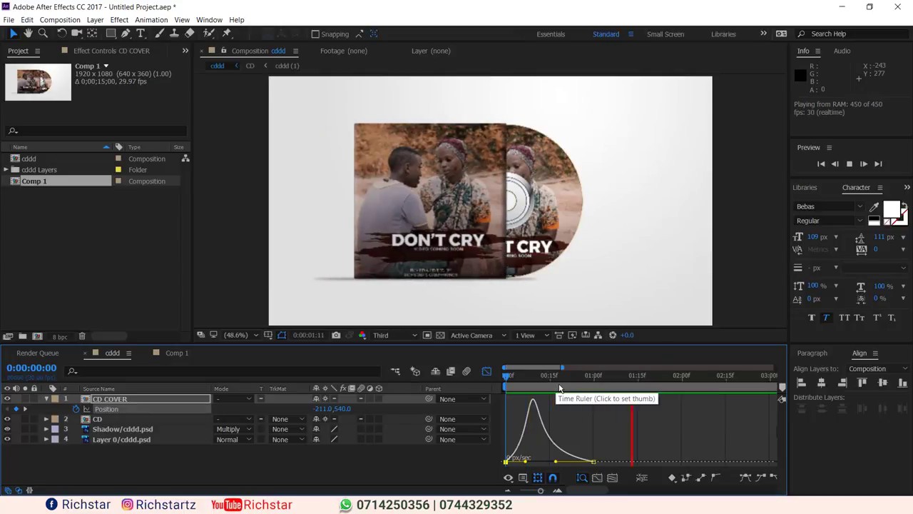
pyautogui.press('space')
pyautogui.click(487, 371)
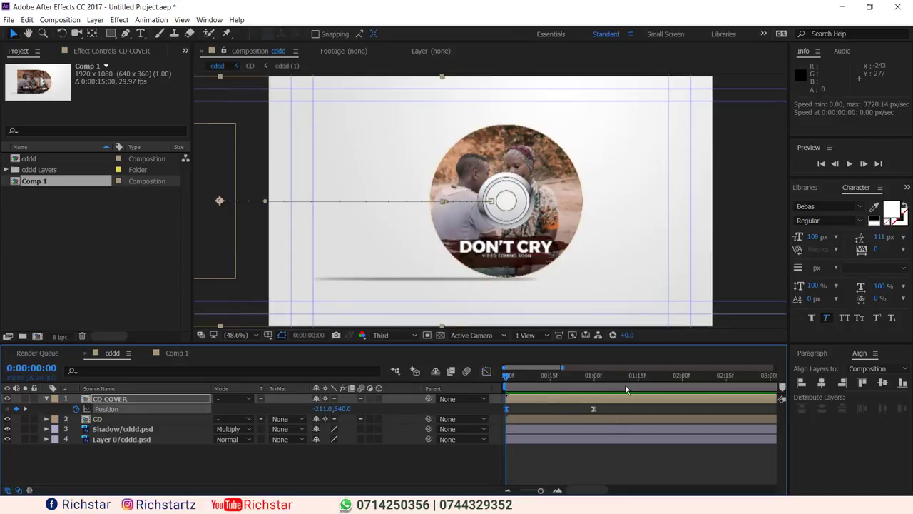
# Move the end Position keyframe to 1:15 and preview the slower slide-in
pyautogui.moveTo(621, 376); pyautogui.dragTo(639, 383)
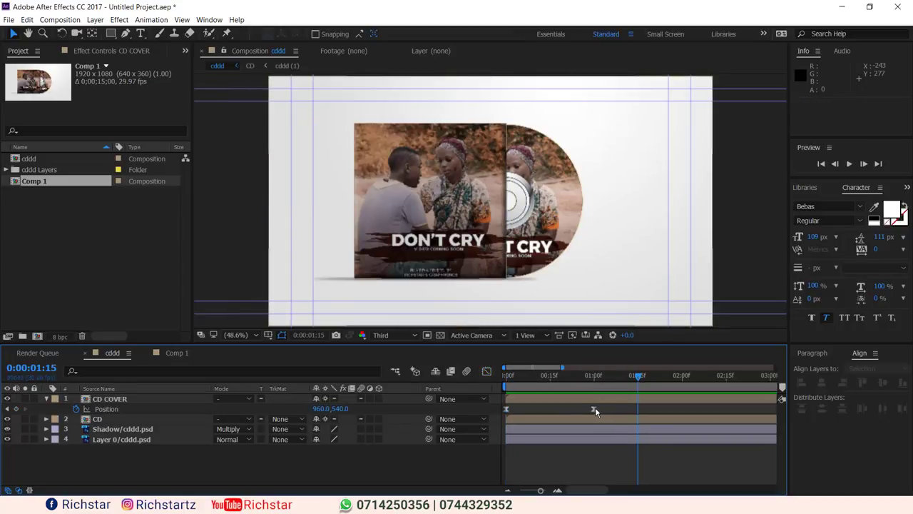
pyautogui.moveTo(593, 408); pyautogui.dragTo(638, 409)
pyautogui.moveTo(637, 375); pyautogui.dragTo(494, 383)
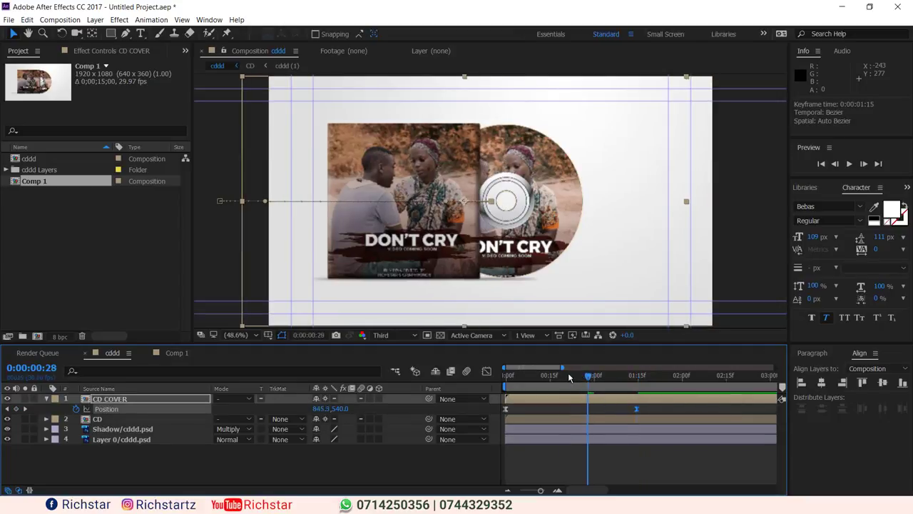
pyautogui.press('space')
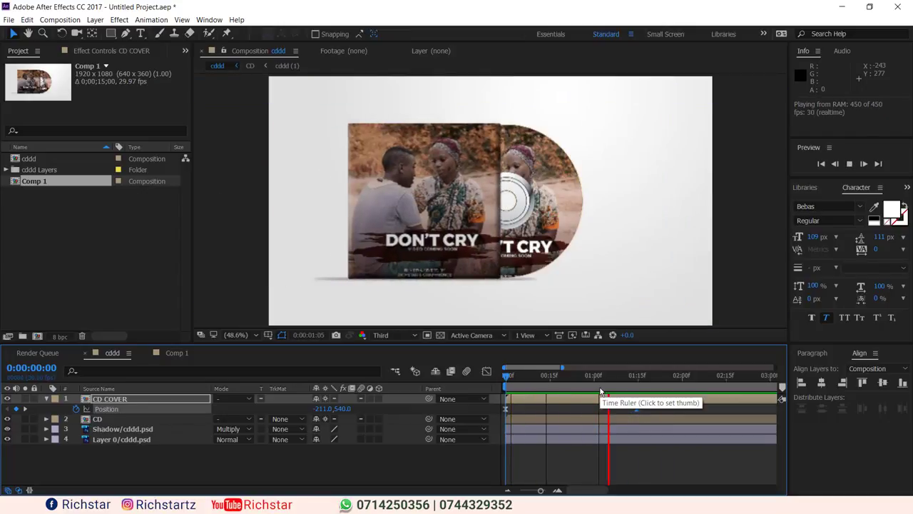
pyautogui.click(638, 386)
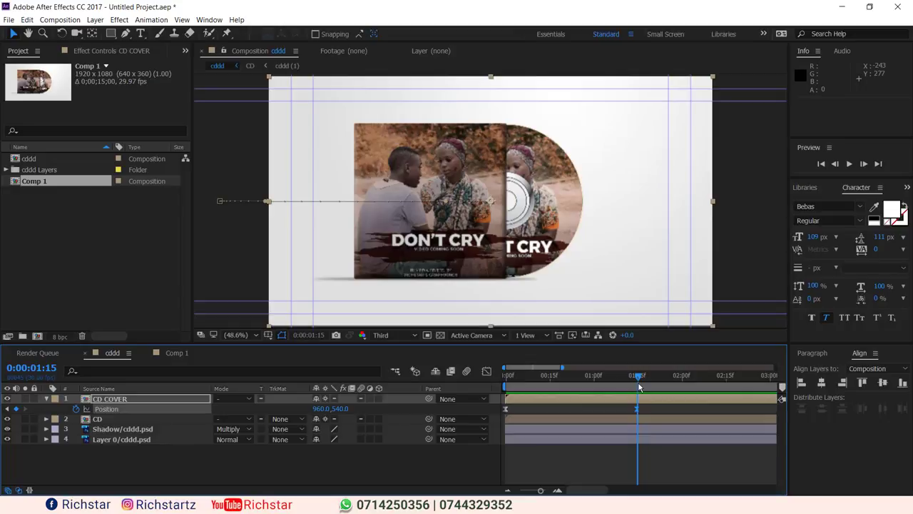
pyautogui.moveTo(640, 386); pyautogui.dragTo(727, 396)
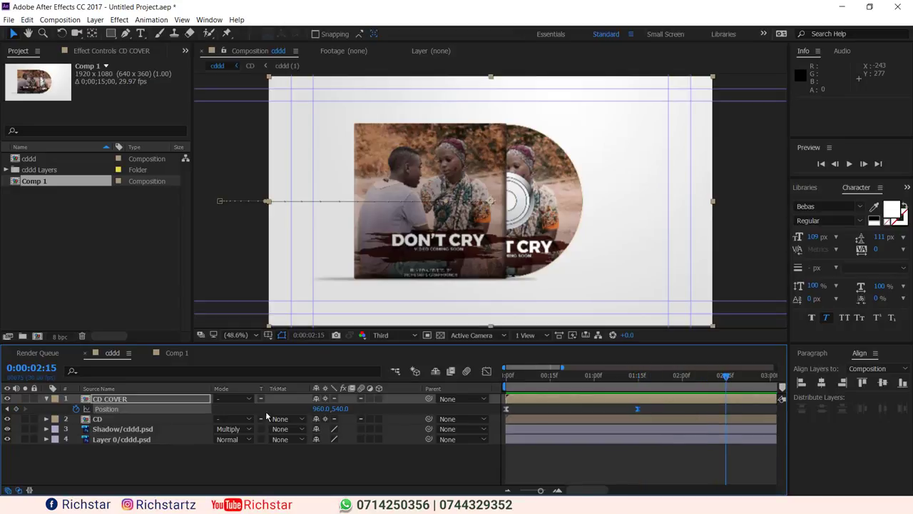
pyautogui.click(167, 420)
# Keyframe CD Position at 2:15 and at 1:06 with X 551, behind the cover
pyautogui.press('p')
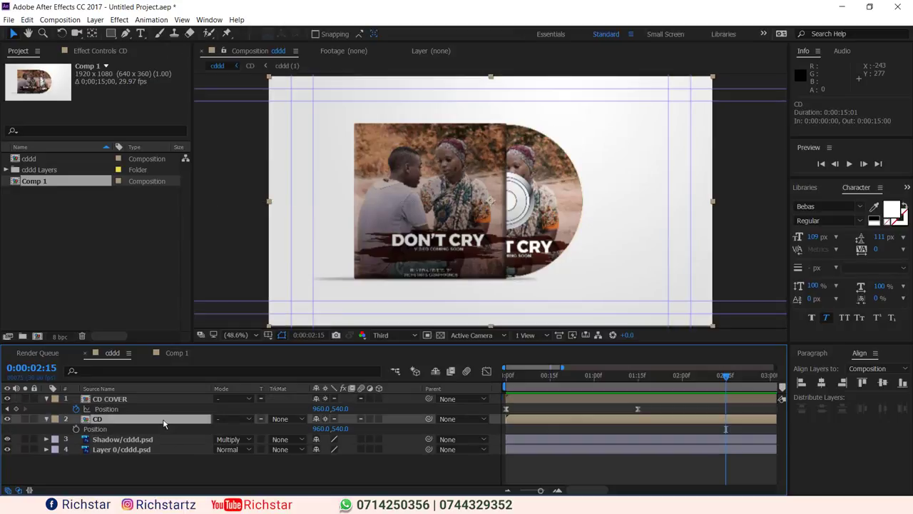
pyautogui.click(75, 429)
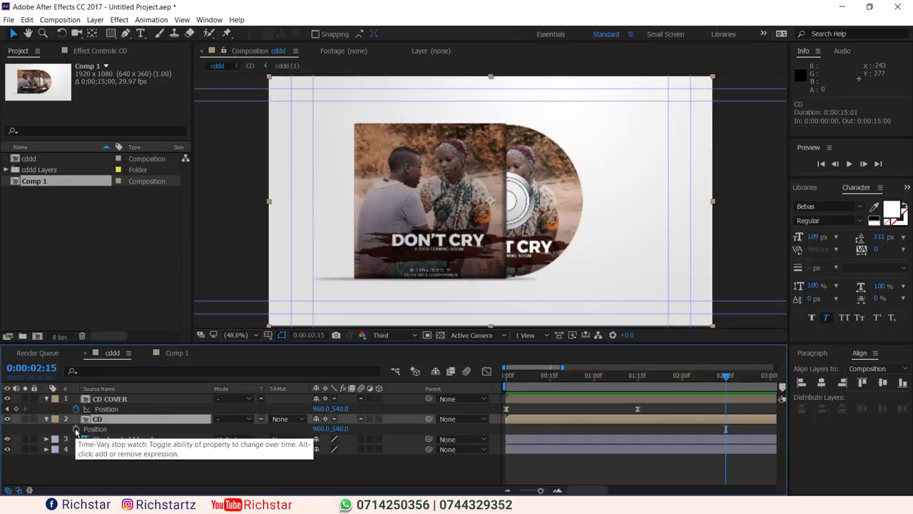
pyautogui.click(76, 429)
pyautogui.click(610, 376)
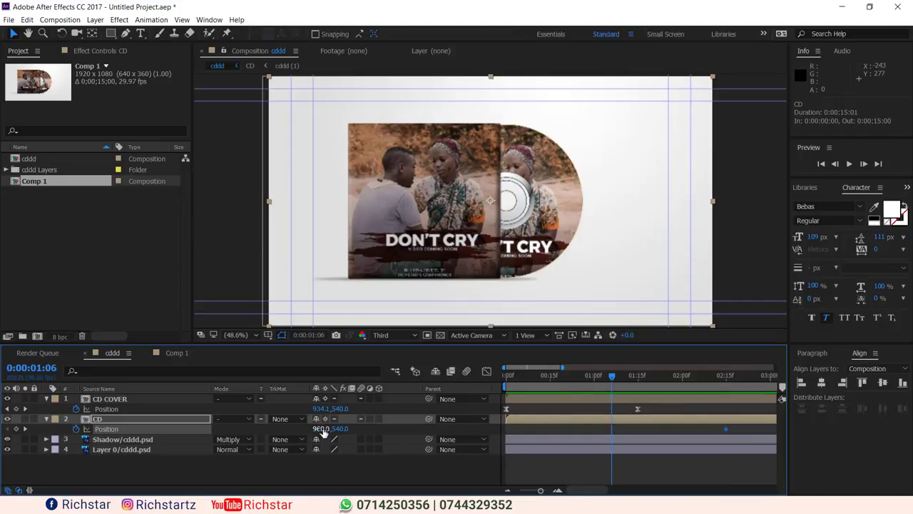
pyautogui.moveTo(323, 432); pyautogui.dragTo(172, 431)
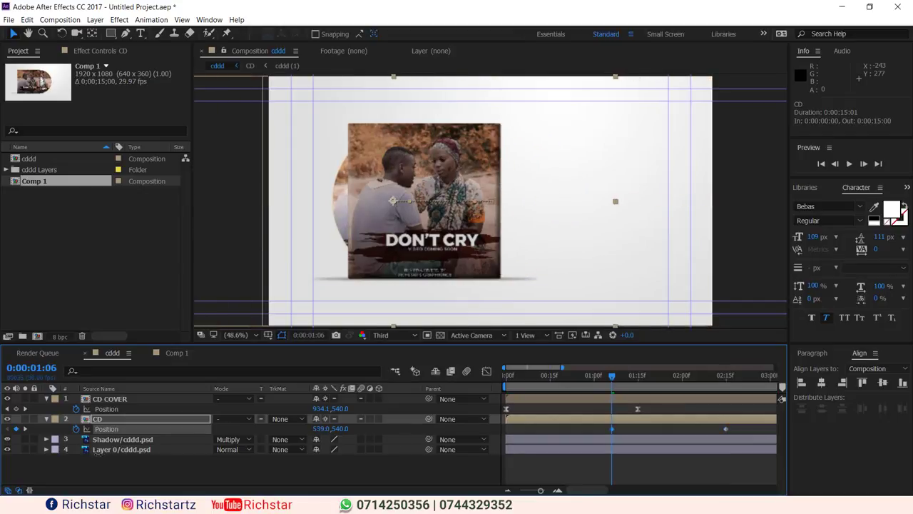
pyautogui.moveTo(330, 428); pyautogui.dragTo(331, 428)
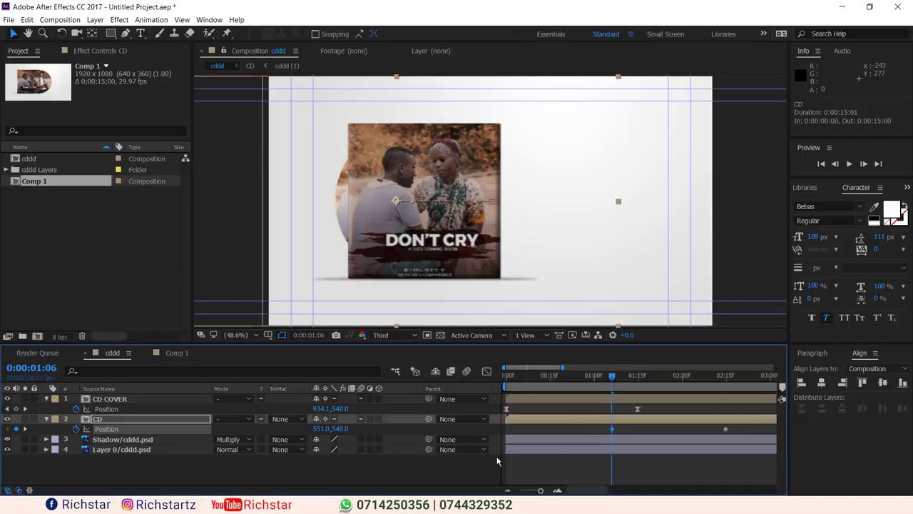
# Apply Easy Ease to the CD keyframes and raise the first keyframe's influence to 88.82%
pyautogui.rightClick(612, 428)
pyautogui.moveTo(622, 426)
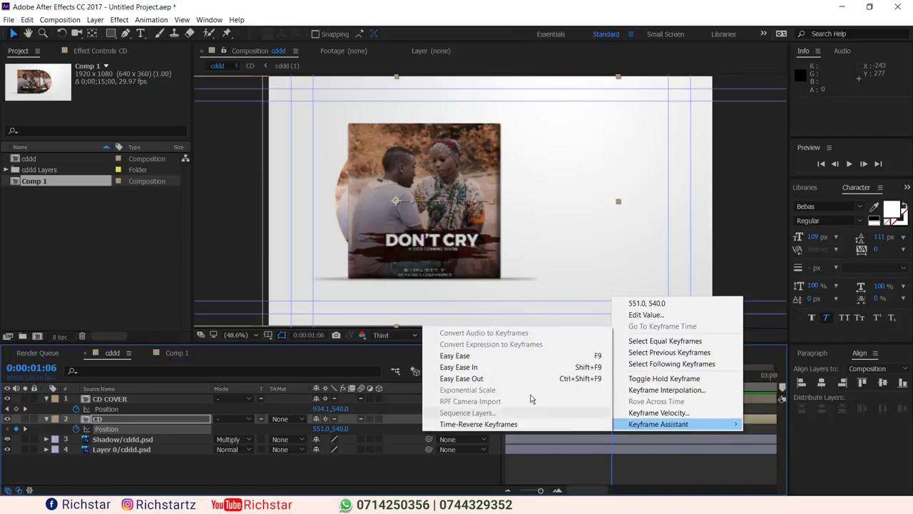
pyautogui.click(487, 358)
pyautogui.click(486, 371)
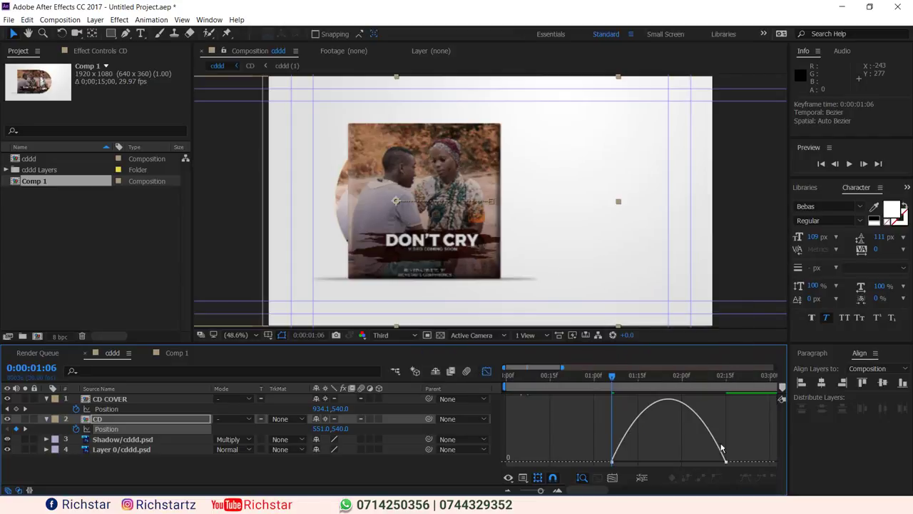
pyautogui.click(726, 462)
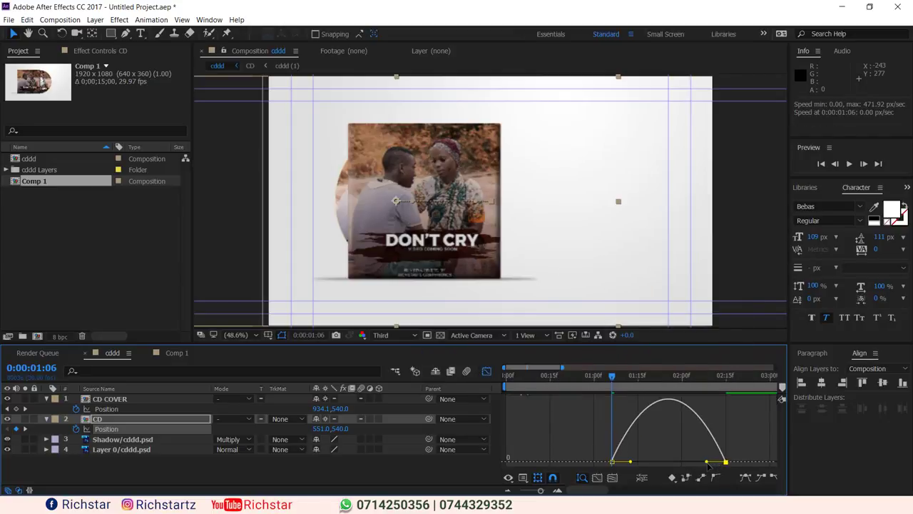
pyautogui.moveTo(706, 463); pyautogui.dragTo(688, 463)
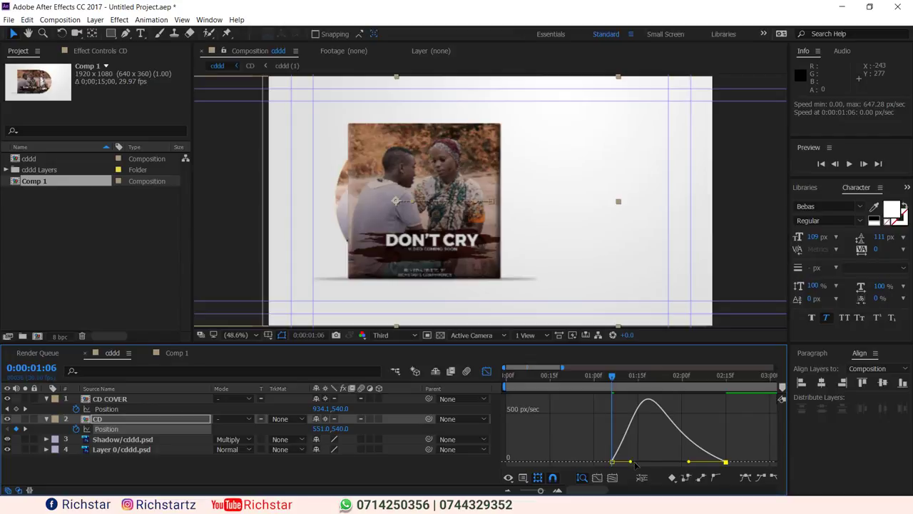
pyautogui.moveTo(632, 462); pyautogui.dragTo(680, 462)
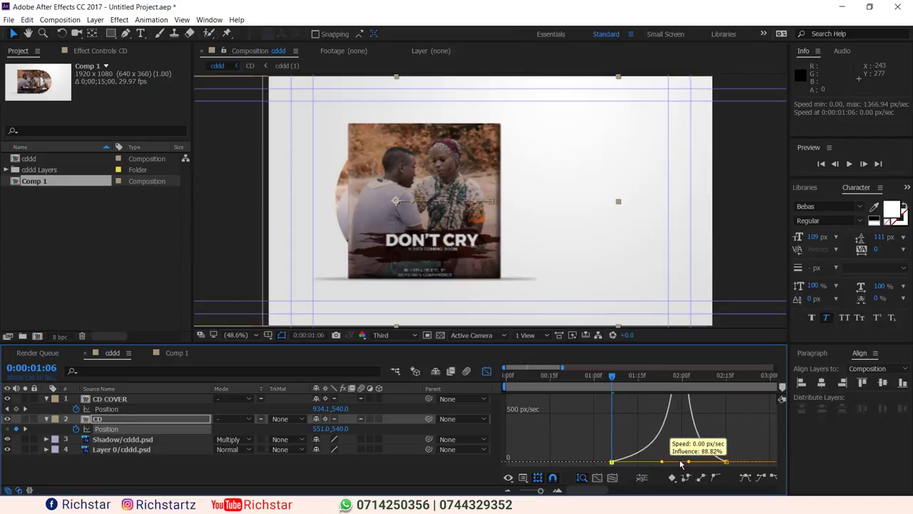
pyautogui.moveTo(680, 462); pyautogui.dragTo(680, 463)
# Preview the disc slide-out from 0:00:00:24, stopping near 0:00:02:08
pyautogui.moveTo(611, 375); pyautogui.dragTo(512, 375)
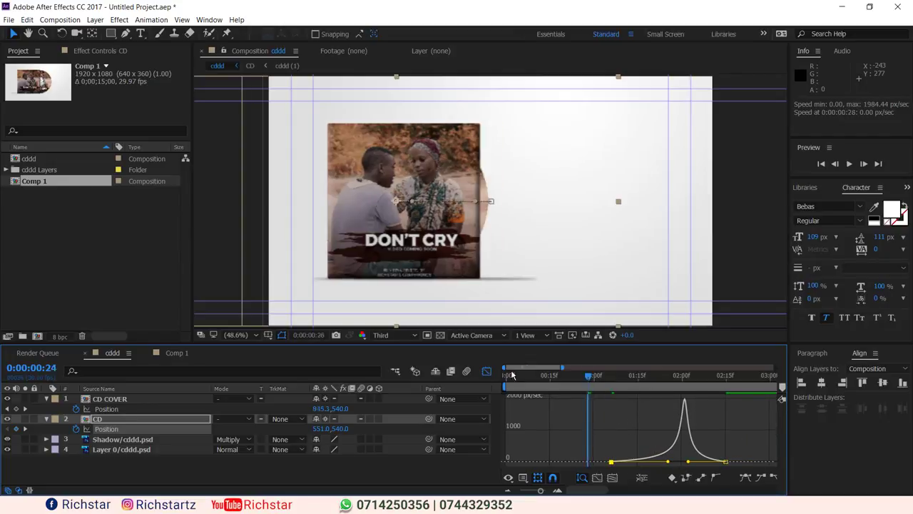
pyautogui.click(486, 371)
pyautogui.press('space')
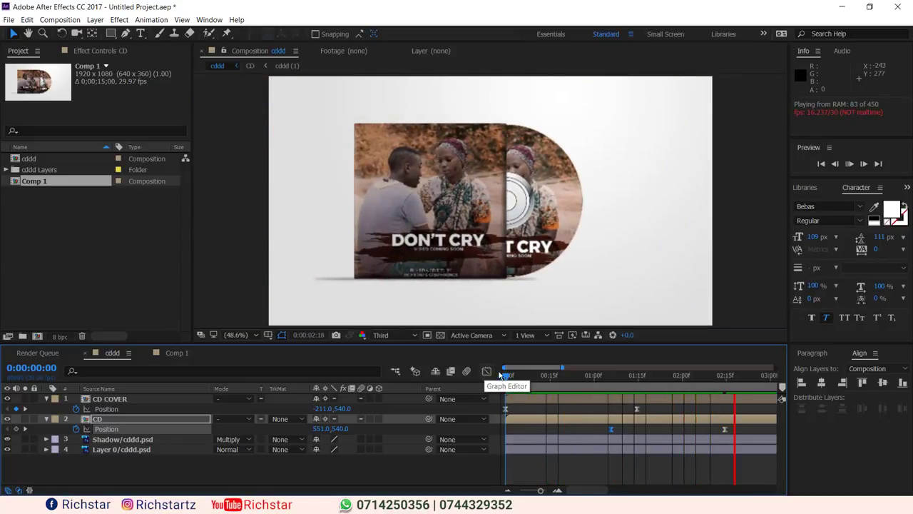
pyautogui.moveTo(603, 389)
pyautogui.mouseDown()
pyautogui.moveTo(712, 396)
pyautogui.moveTo(719, 405)
pyautogui.mouseUp()
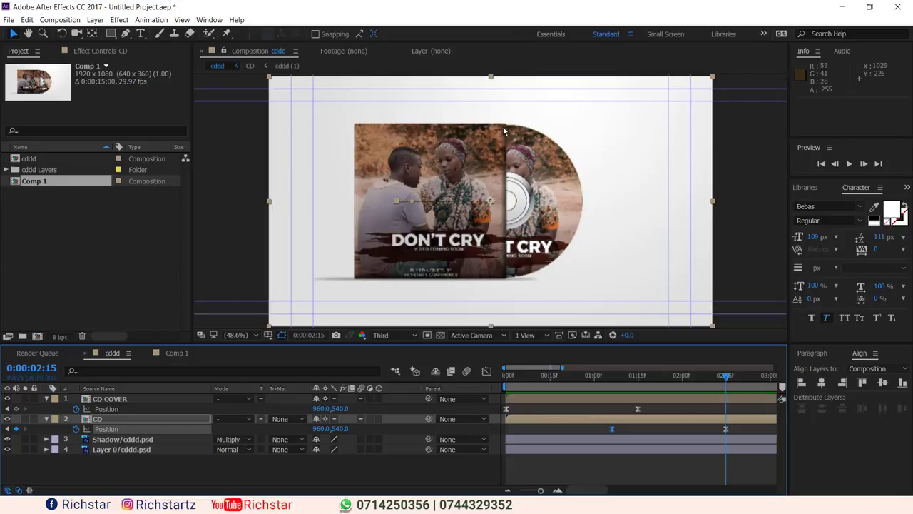
# Draw a rectangle over the disc right of the cover and place Shape Layer 1 above CD
pyautogui.moveTo(612, 376)
pyautogui.mouseDown()
pyautogui.moveTo(613, 390)
pyautogui.moveTo(726, 376)
pyautogui.mouseUp()
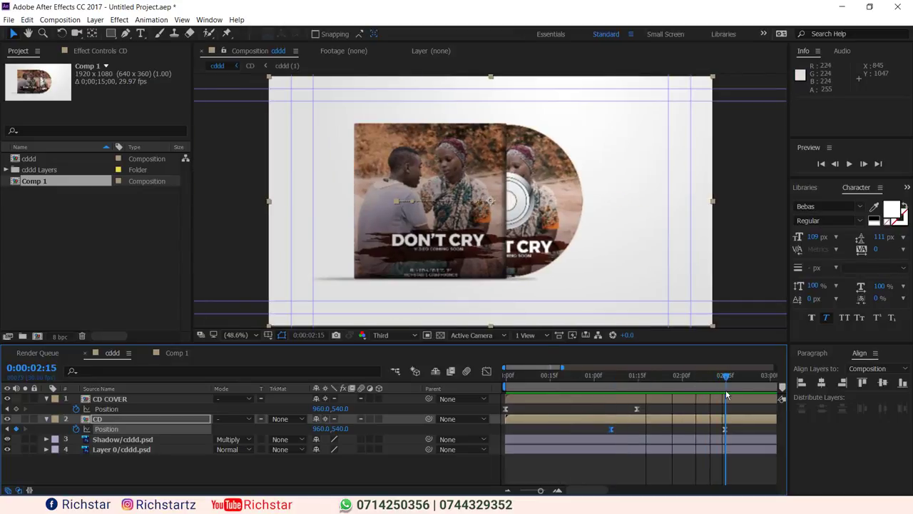
pyautogui.click(665, 467)
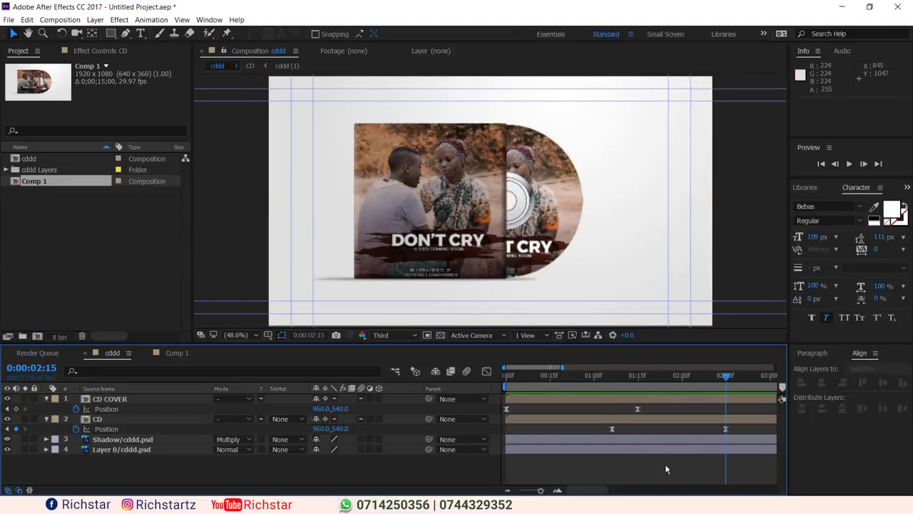
pyautogui.click(110, 34)
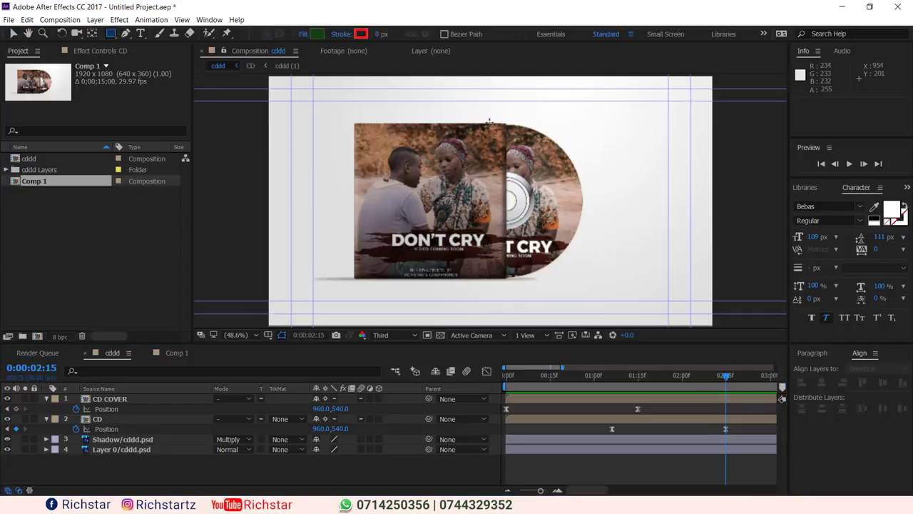
pyautogui.moveTo(502, 122)
pyautogui.mouseDown()
pyautogui.moveTo(644, 284)
pyautogui.moveTo(672, 285)
pyautogui.mouseUp()
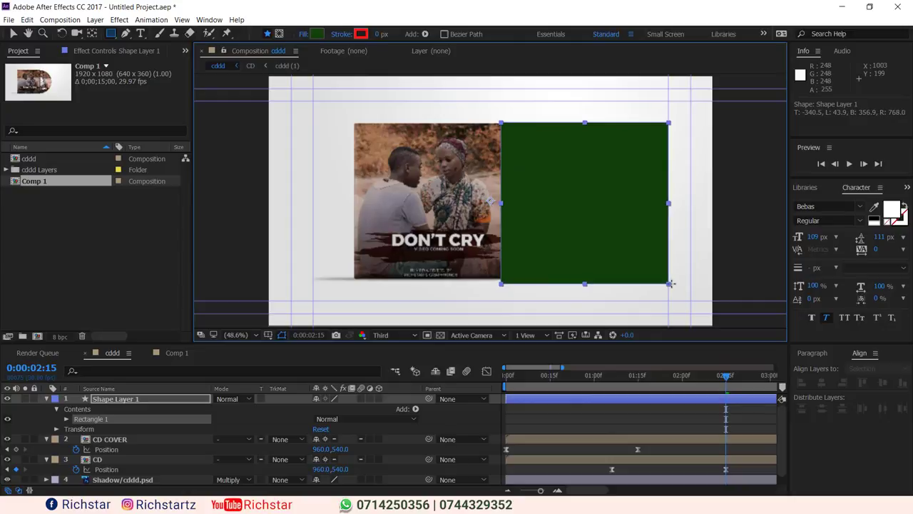
pyautogui.click(45, 399)
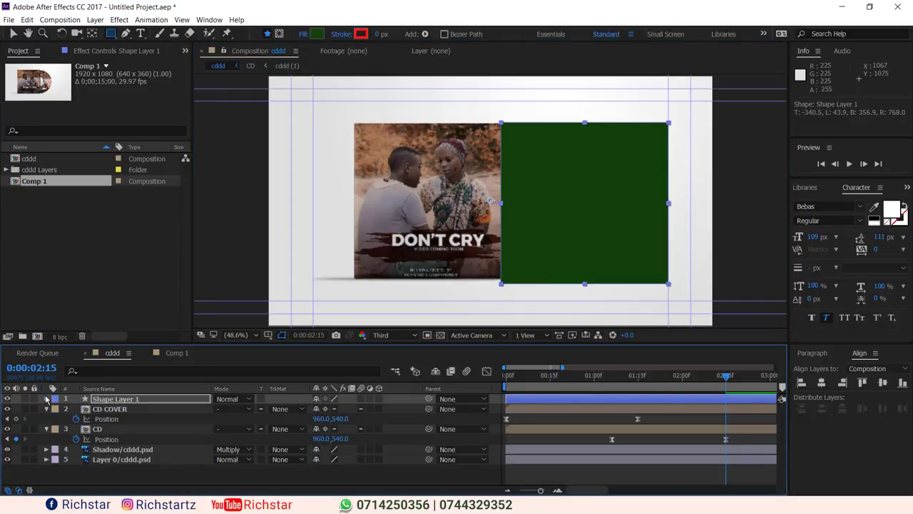
pyautogui.moveTo(134, 399); pyautogui.dragTo(132, 425)
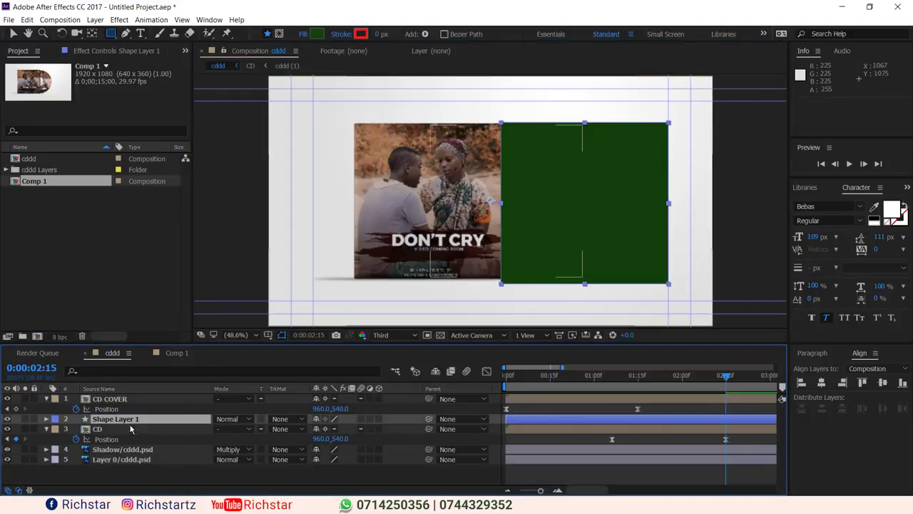
# Set the CD layer's track matte to Alpha Matte using Shape Layer 1
pyautogui.click(132, 429)
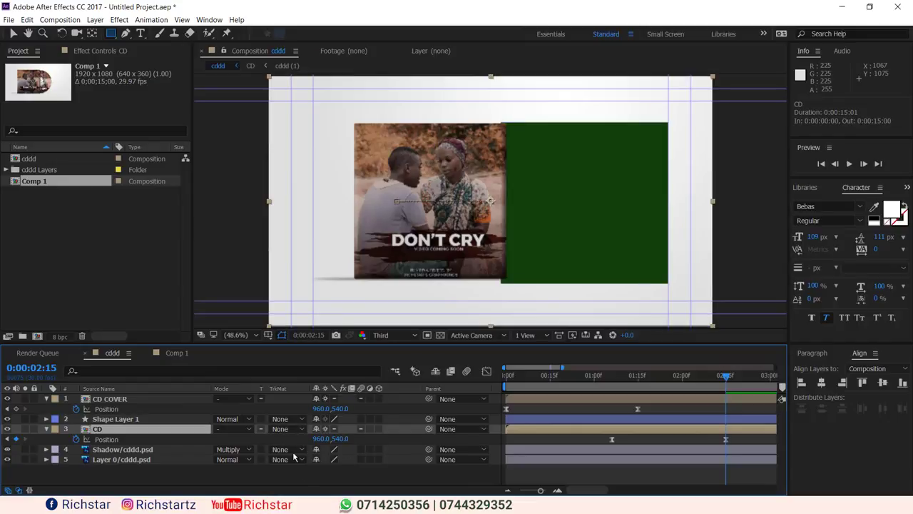
pyautogui.click(29, 490)
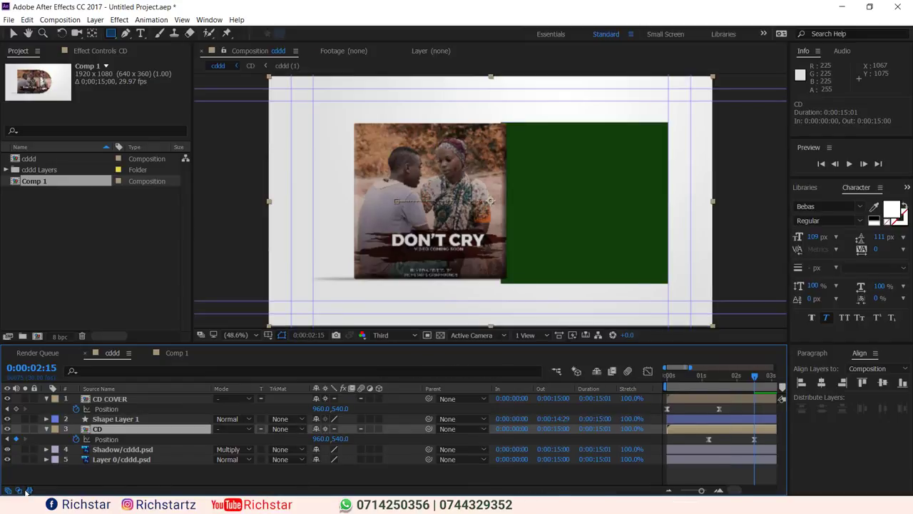
pyautogui.click(28, 490)
pyautogui.click(283, 429)
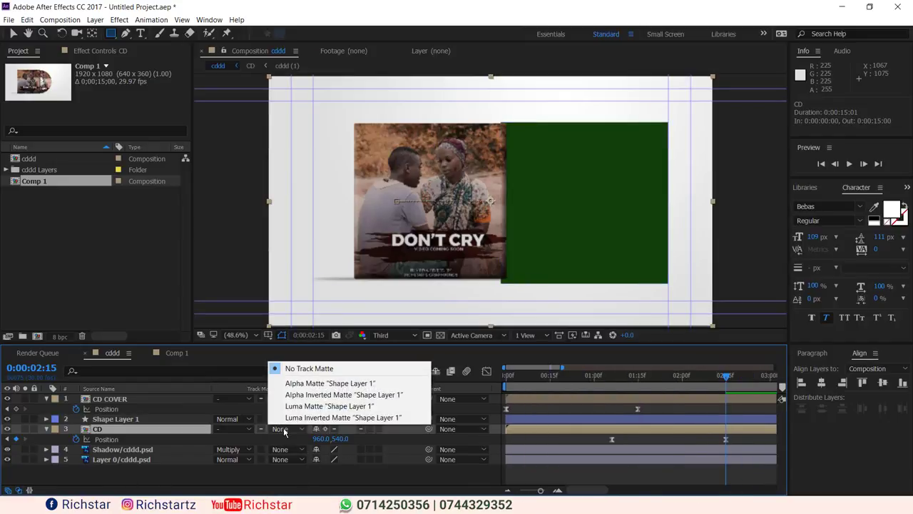
pyautogui.click(329, 383)
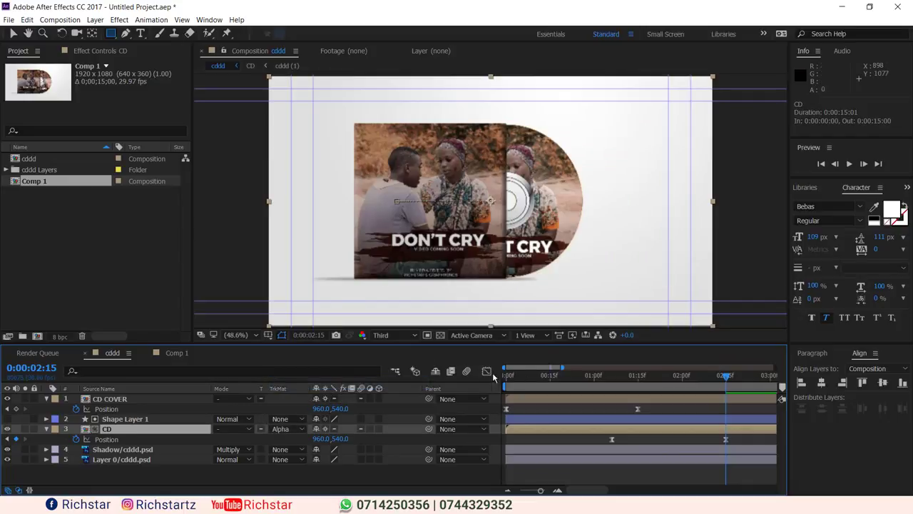
pyautogui.click(46, 429)
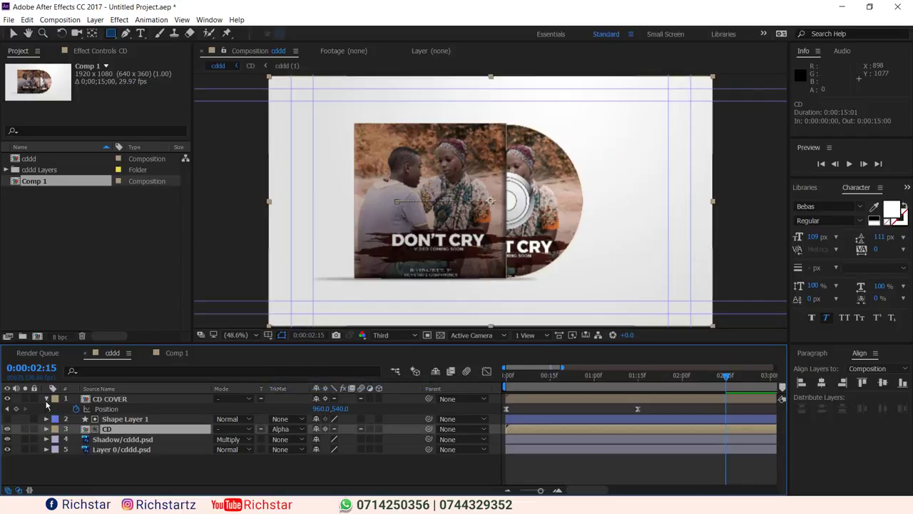
# Preview the whole animation and reveal the CD layer's Position keyframes over 0–8 seconds
pyautogui.click(46, 399)
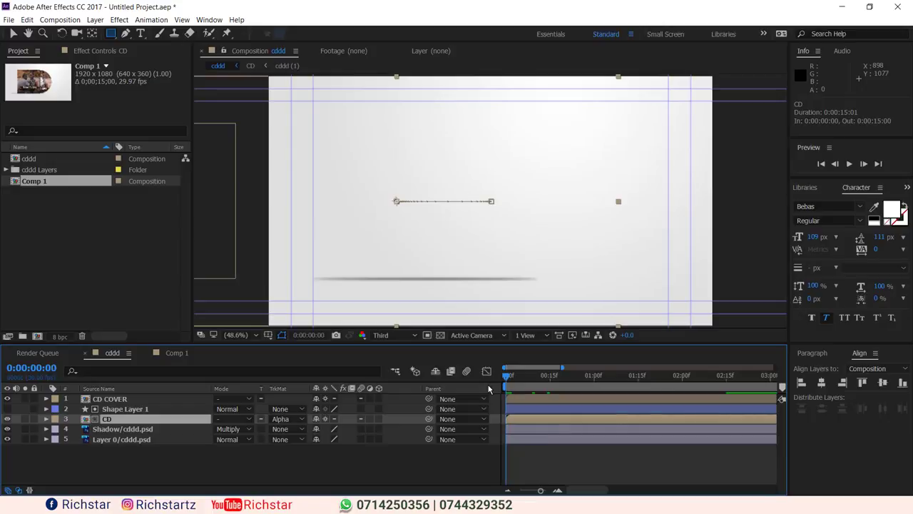
pyautogui.press('space')
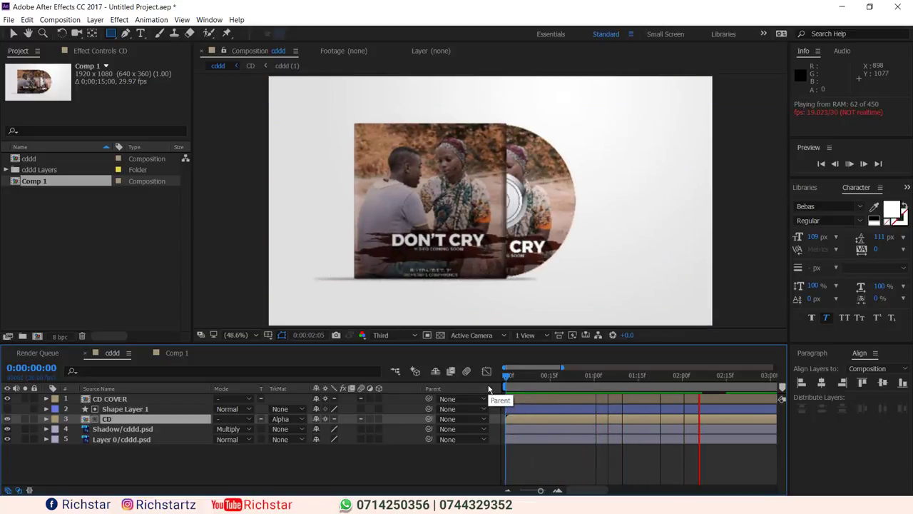
pyautogui.press('space')
pyautogui.press('space')
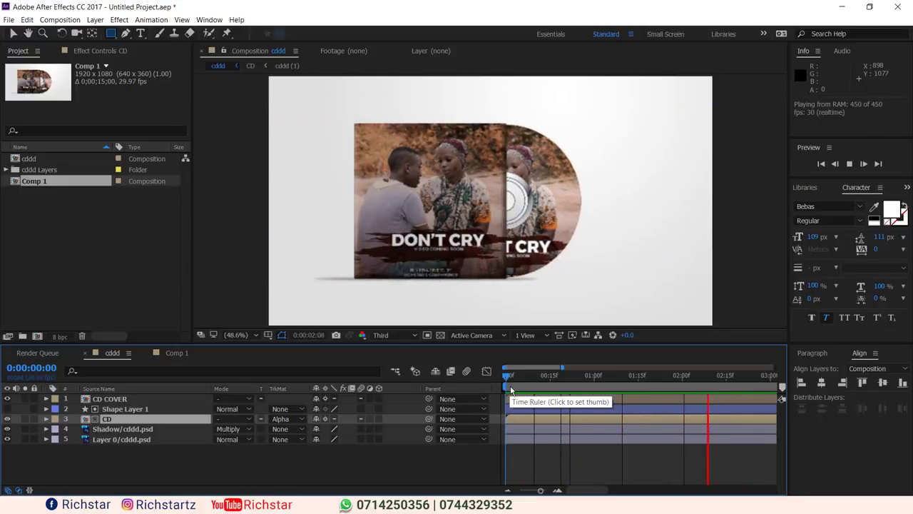
pyautogui.click(486, 372)
pyautogui.click(486, 372)
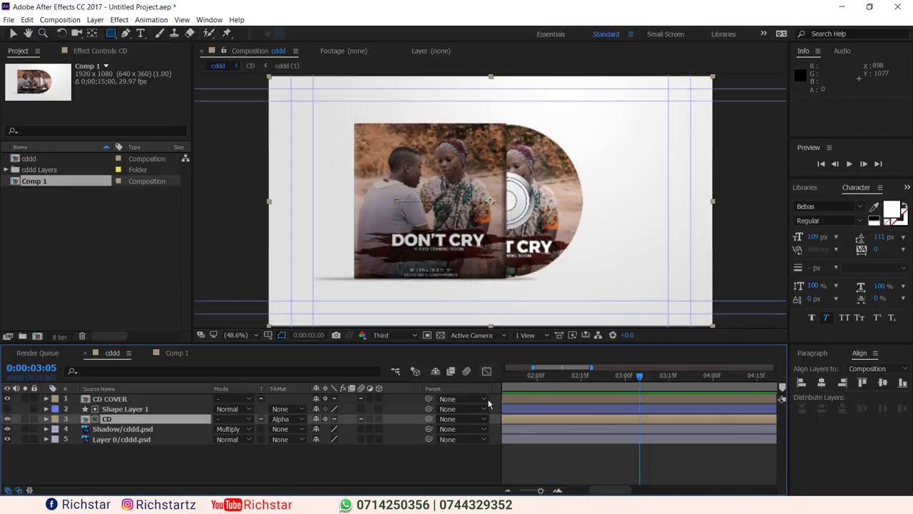
pyautogui.press('p')
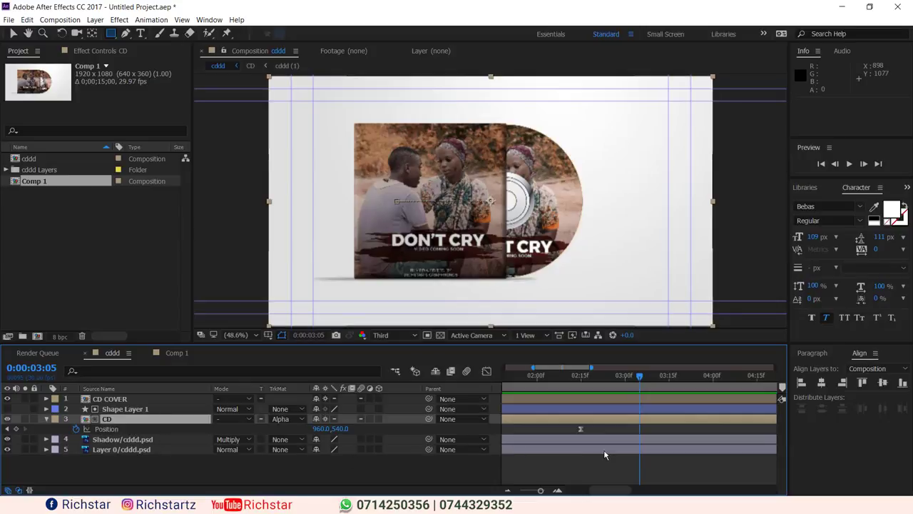
pyautogui.moveTo(540, 491); pyautogui.dragTo(528, 490)
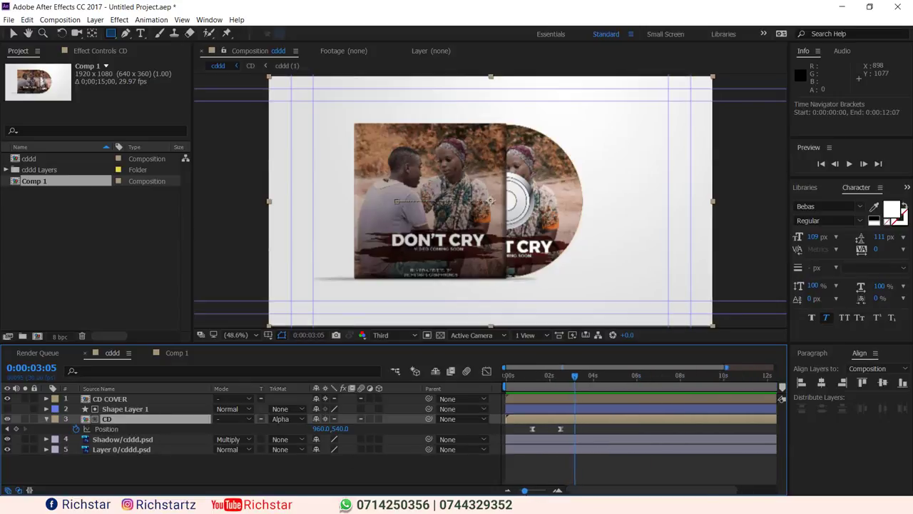
# Select both CD Position keyframes and shift them earlier
pyautogui.moveTo(540, 376); pyautogui.dragTo(534, 379)
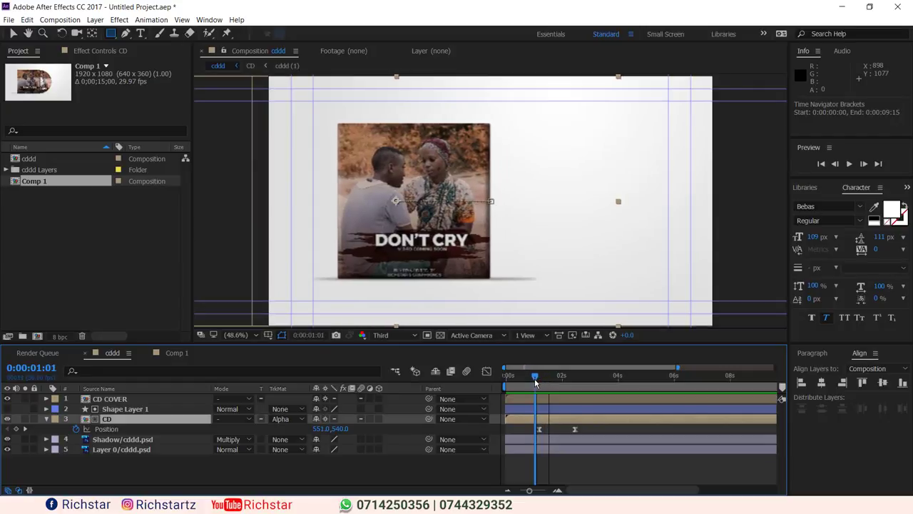
pyautogui.moveTo(583, 425); pyautogui.dragTo(530, 430)
pyautogui.press('Home')
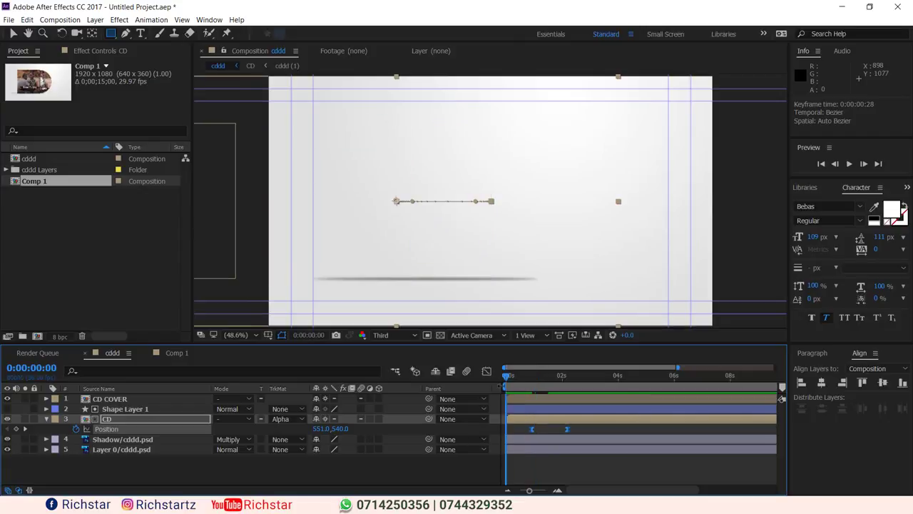
pyautogui.press('space')
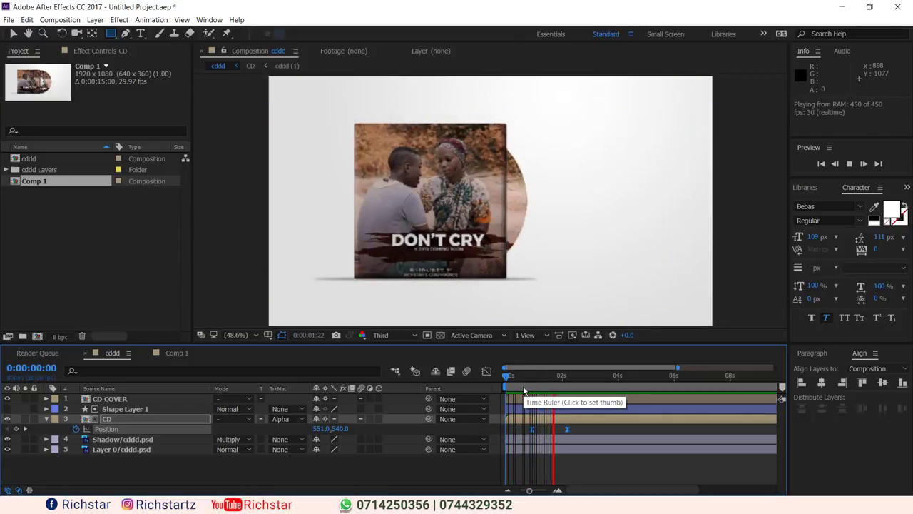
pyautogui.click(520, 385)
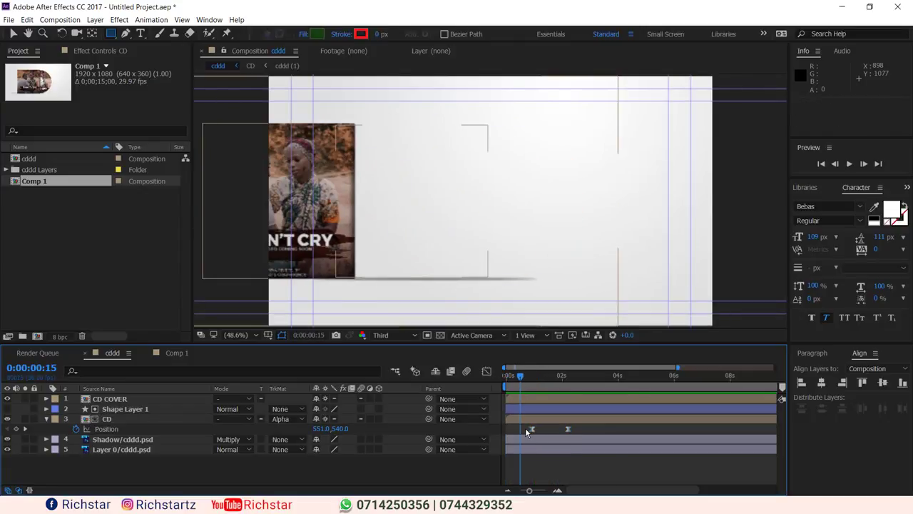
pyautogui.click(555, 436)
pyautogui.moveTo(574, 429); pyautogui.dragTo(525, 432)
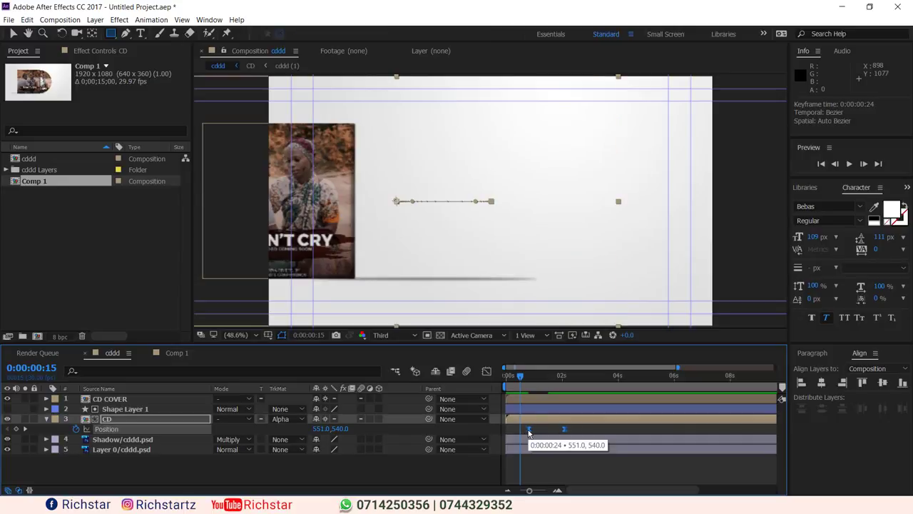
# Replay the preview to check the disc emerging sooner, ending at 0:00:01:29
pyautogui.press('space')
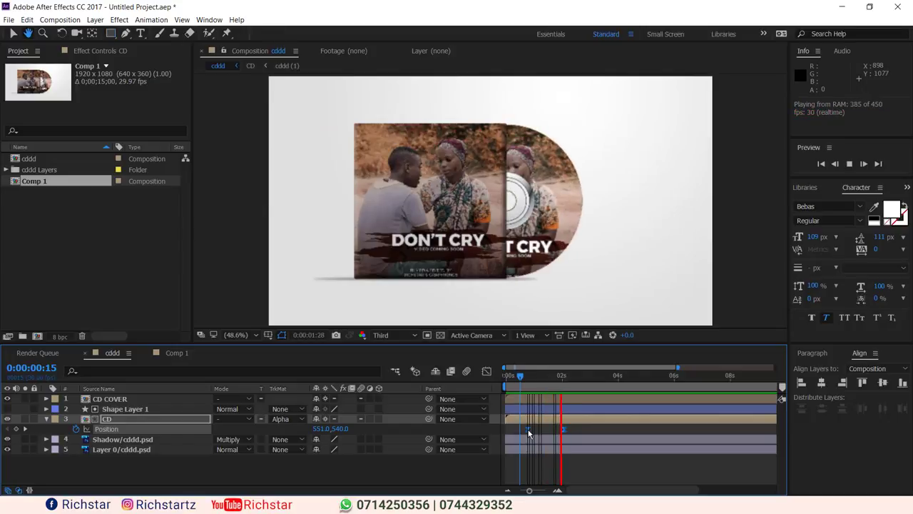
pyautogui.press('space')
pyautogui.press('j')
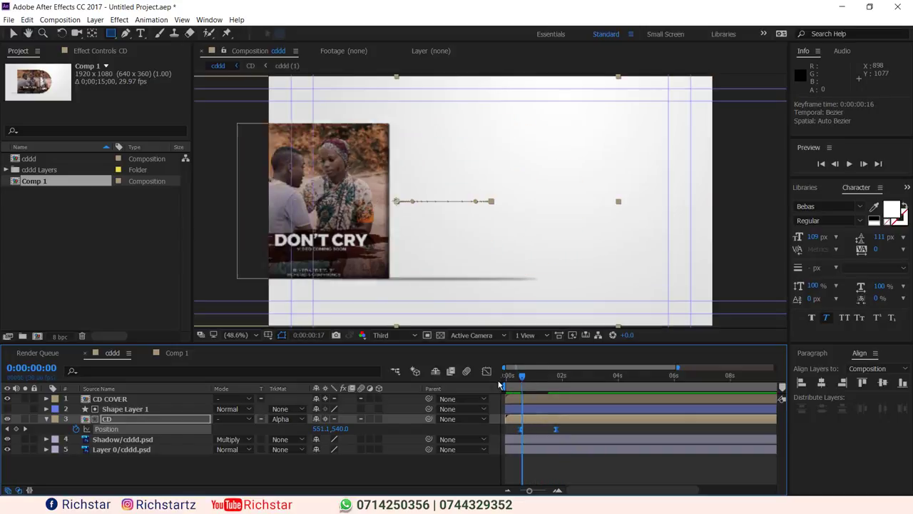
pyautogui.press('space')
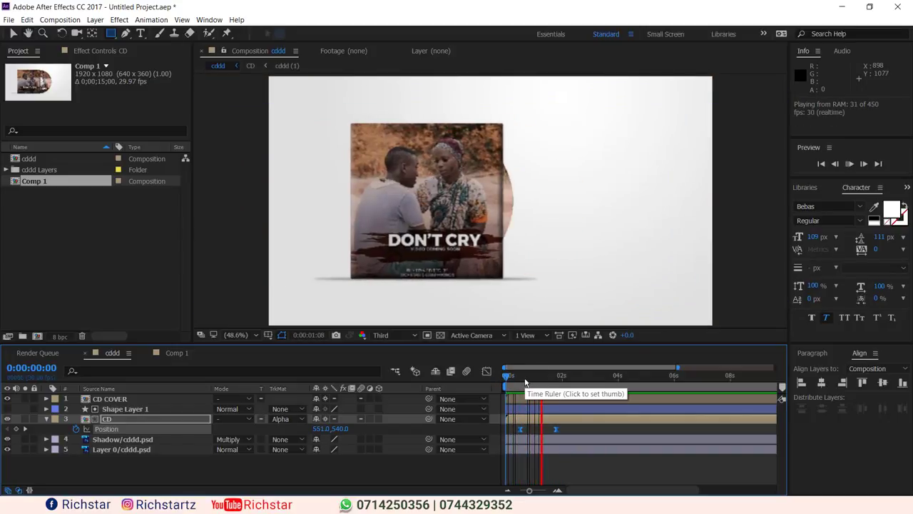
pyautogui.press('space')
pyautogui.press('space')
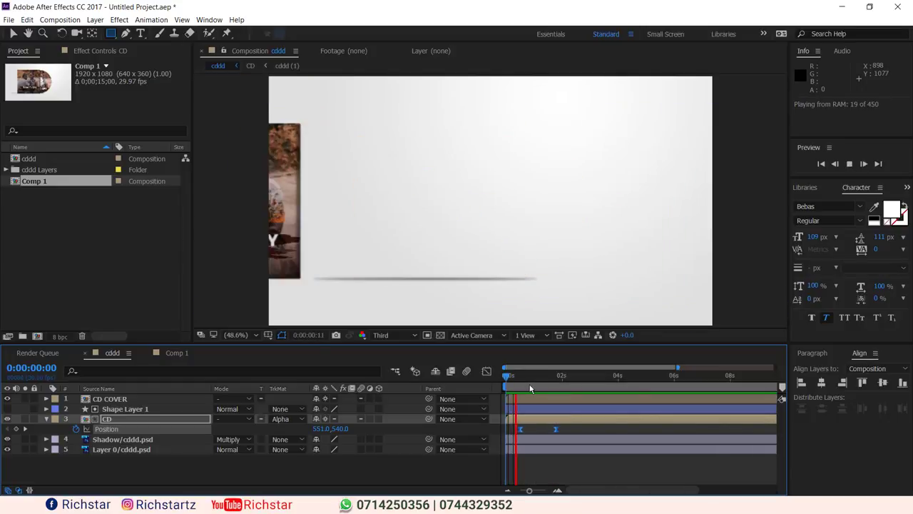
pyautogui.press('space')
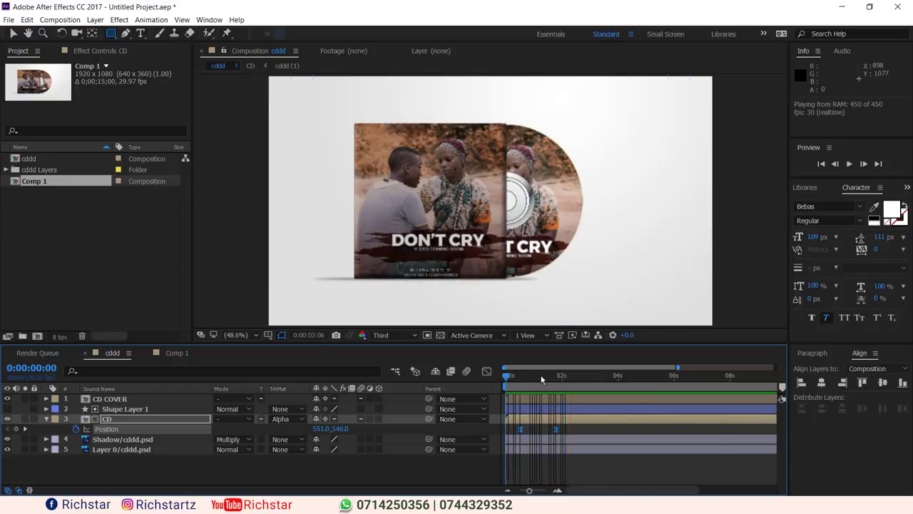
pyautogui.moveTo(541, 380); pyautogui.dragTo(562, 381)
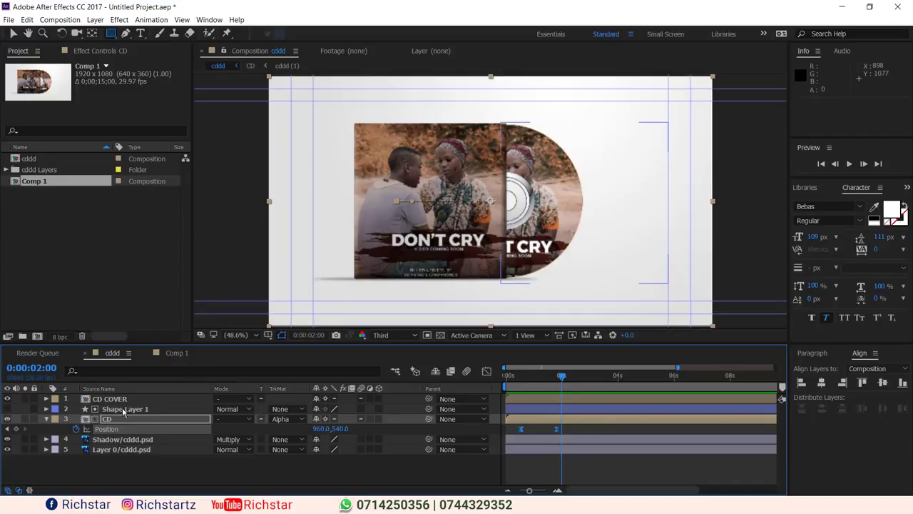
# Add a Position keyframe on the CD layer and return to 0:00:01:24
pyautogui.click(47, 424)
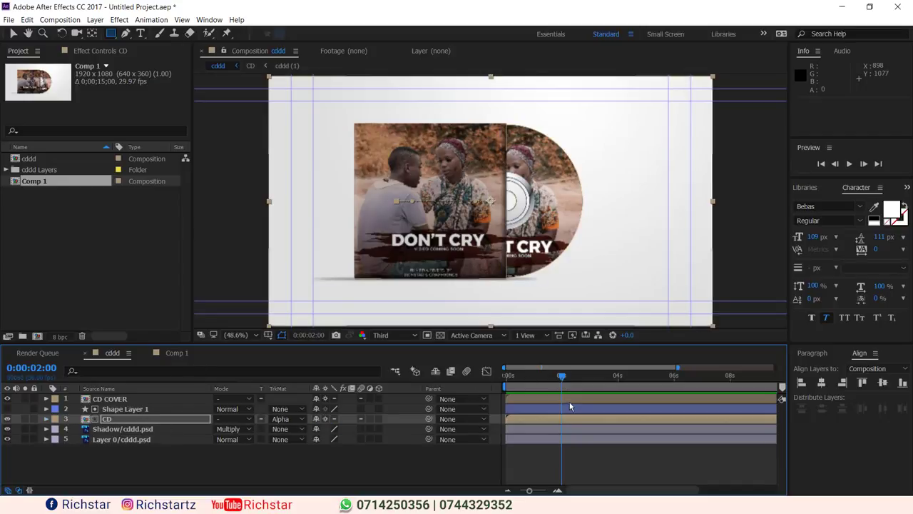
pyautogui.press('p')
pyautogui.hotkey('alt', 'shift', 'p')
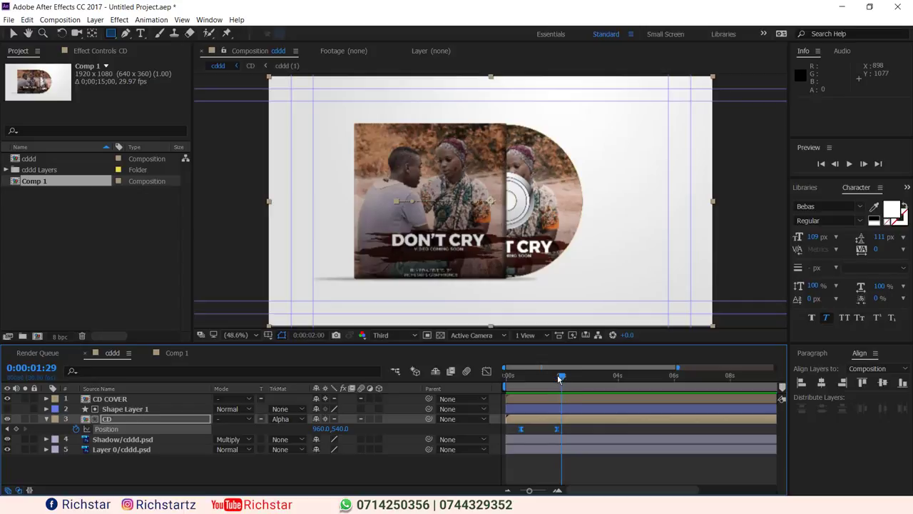
pyautogui.moveTo(559, 377); pyautogui.dragTo(556, 377)
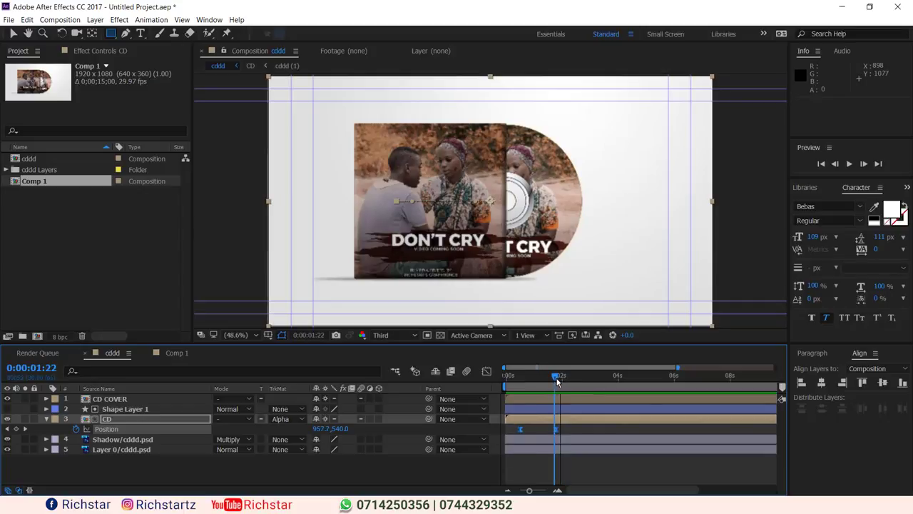
# Keyframe the Shadow layer's Opacity, making it 0% at about 0:00:00:20
pyautogui.click(134, 440)
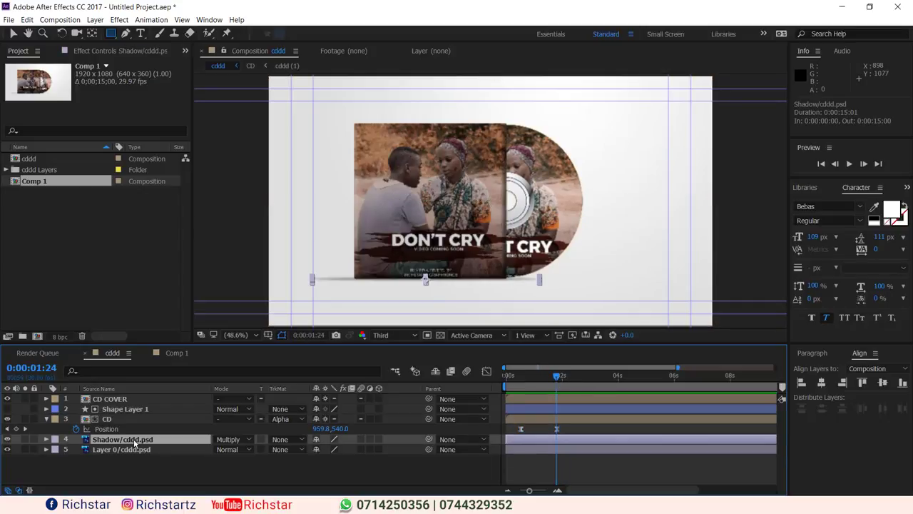
pyautogui.press('t')
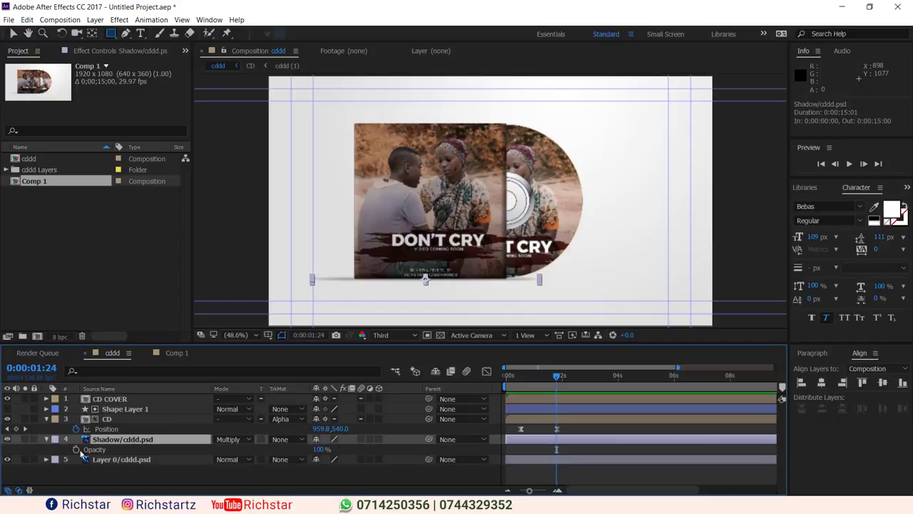
pyautogui.click(76, 450)
pyautogui.moveTo(532, 376); pyautogui.dragTo(526, 378)
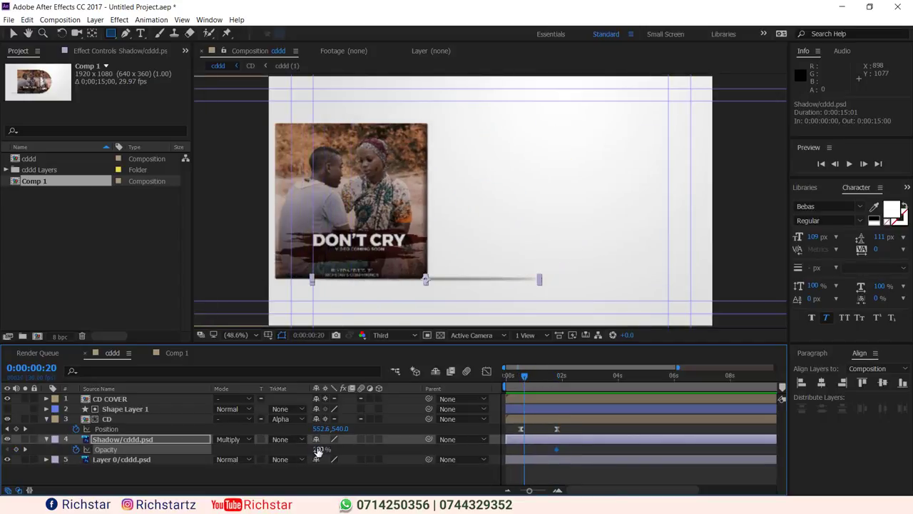
pyautogui.moveTo(318, 451); pyautogui.dragTo(247, 451)
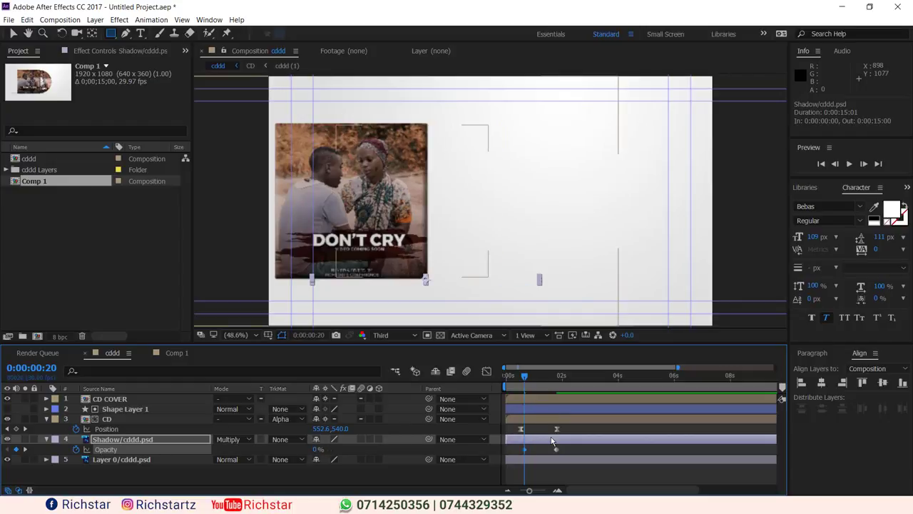
# Set the shadow's Opacity keyframe at 0:00:01:24 to 56% and preview the fade-in
pyautogui.press('space')
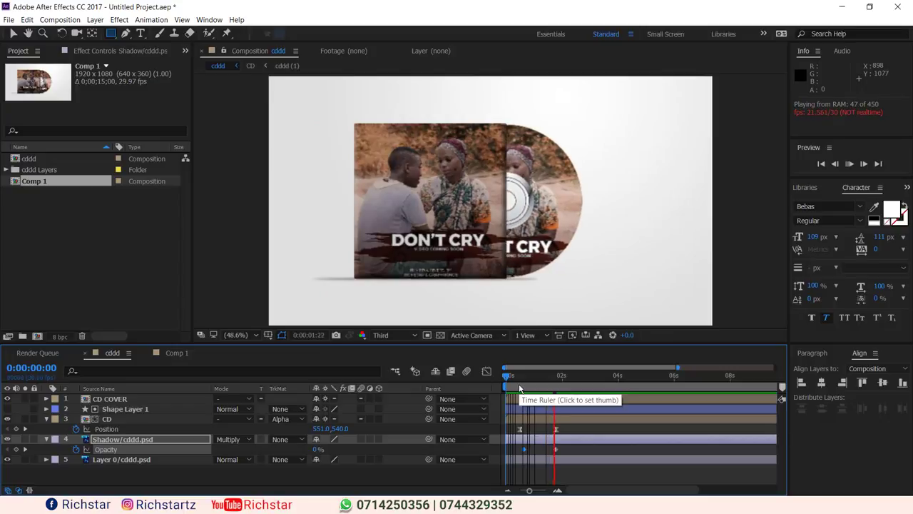
pyautogui.click(554, 376)
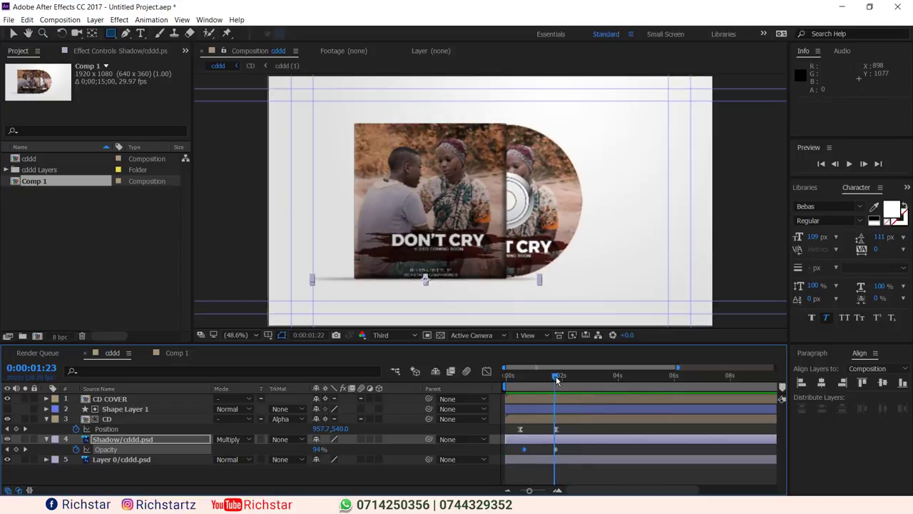
pyautogui.click(556, 377)
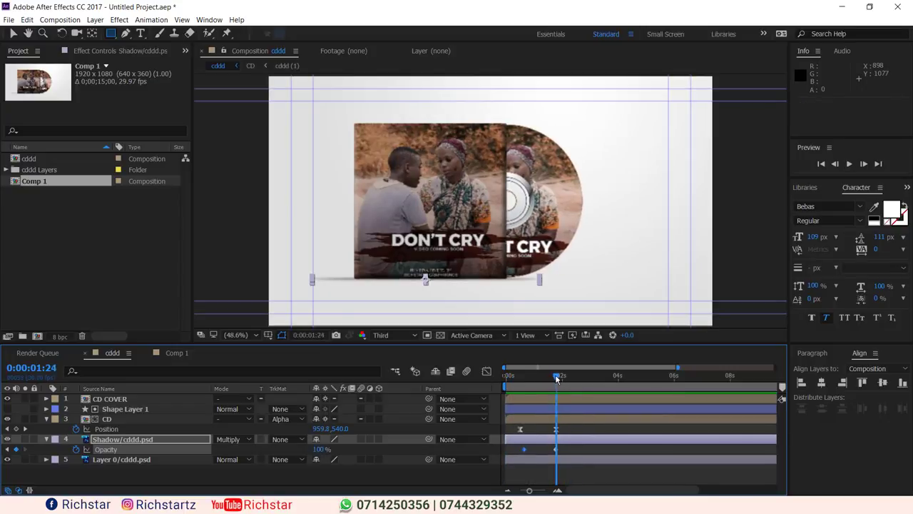
pyautogui.click(557, 448)
pyautogui.write('56')
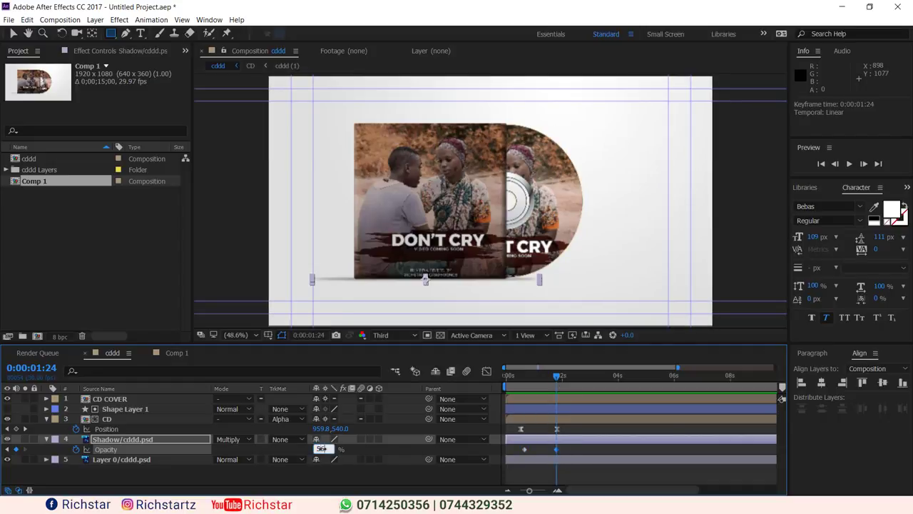
pyautogui.click(511, 476)
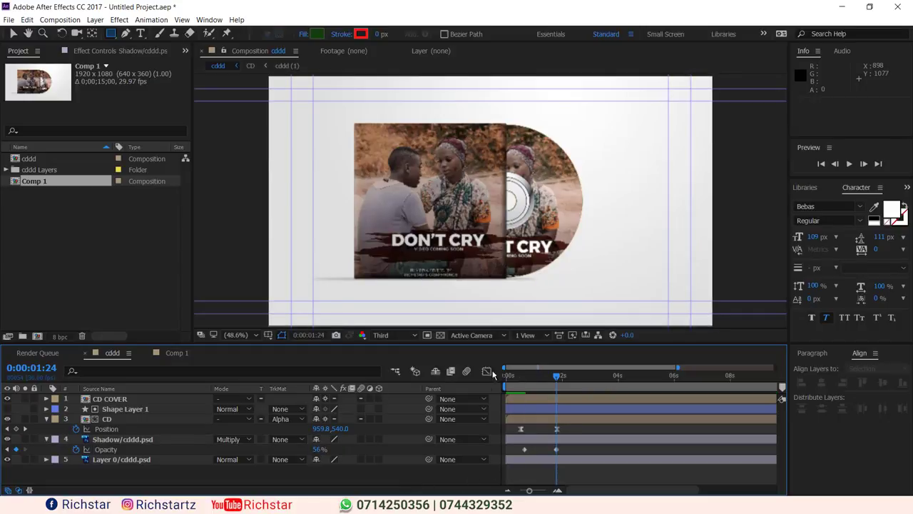
pyautogui.press('space')
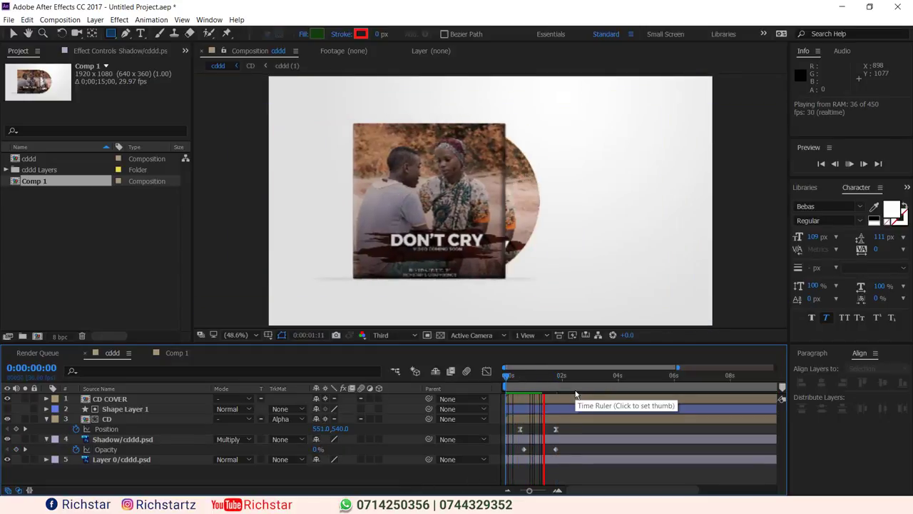
pyautogui.click(563, 383)
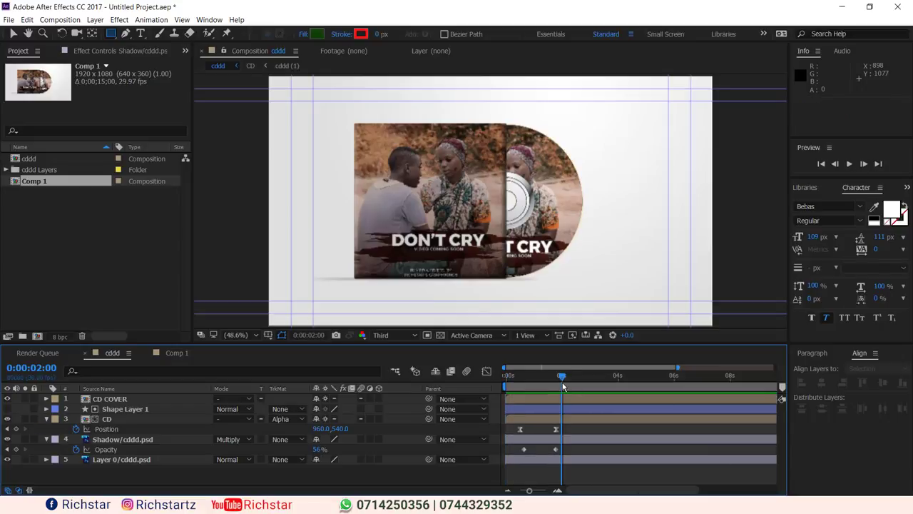
# In Comp 1, select the CD layer, fit the whole composition in view, and toggle its visibility off and on
pyautogui.click(177, 354)
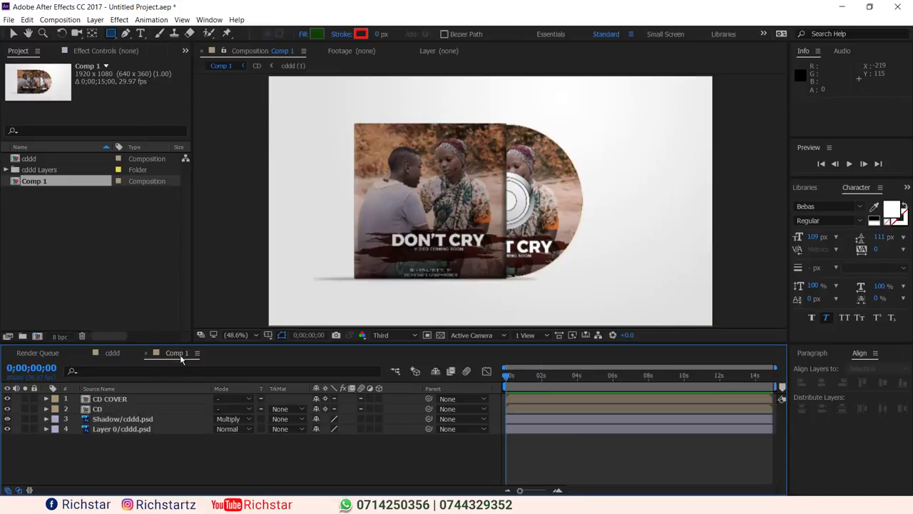
pyautogui.click(130, 407)
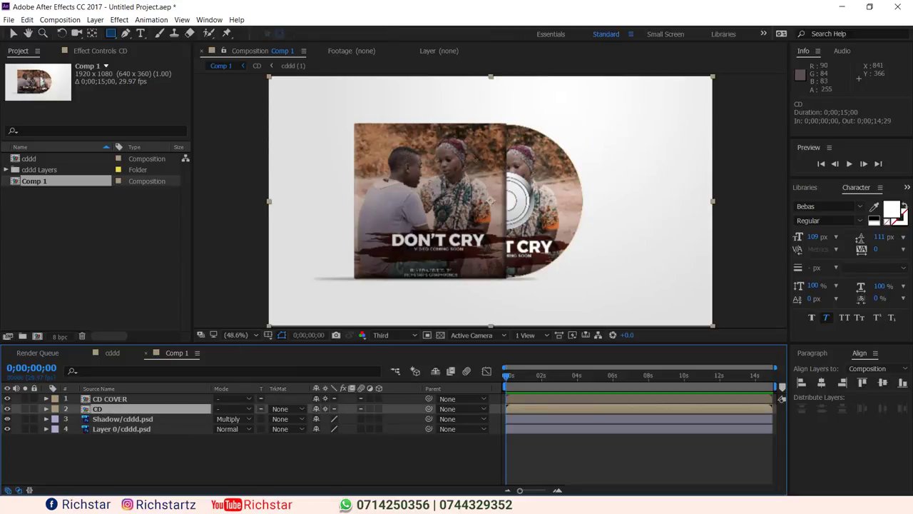
pyautogui.scroll(3, 552, 212)
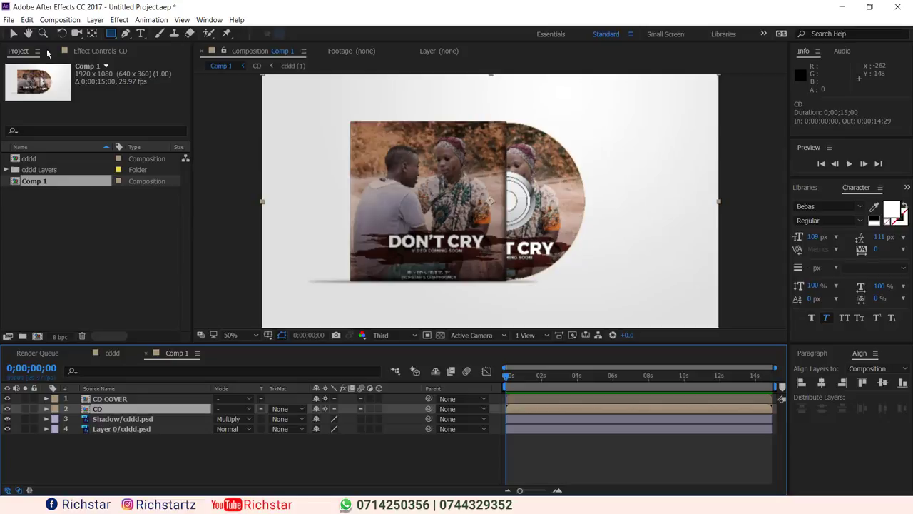
pyautogui.click(13, 34)
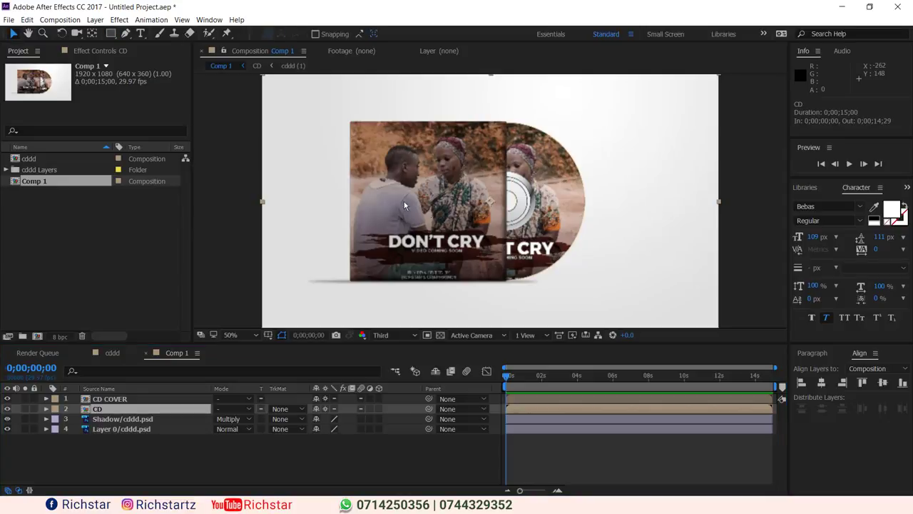
pyautogui.click(8, 409)
pyautogui.click(7, 409)
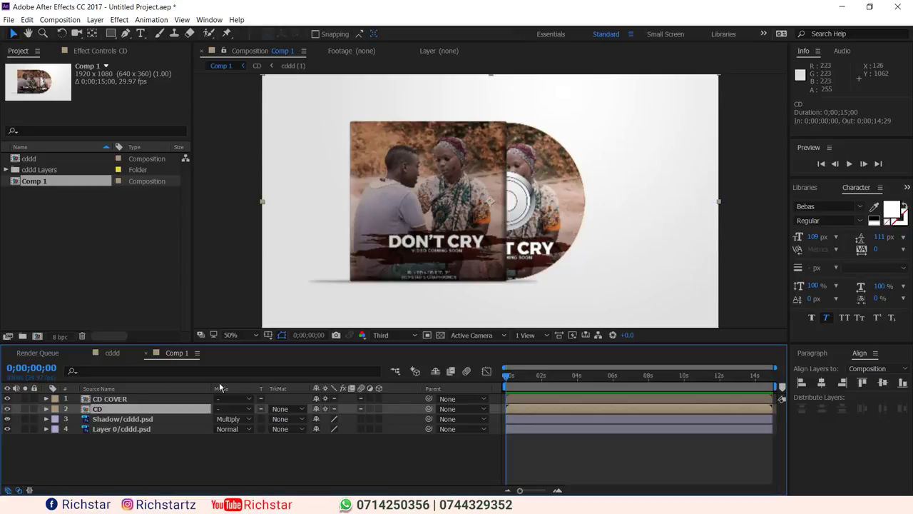
# Hide the CD COVER layer, test-rotate the disc past 300°, then undo it
pyautogui.click(7, 399)
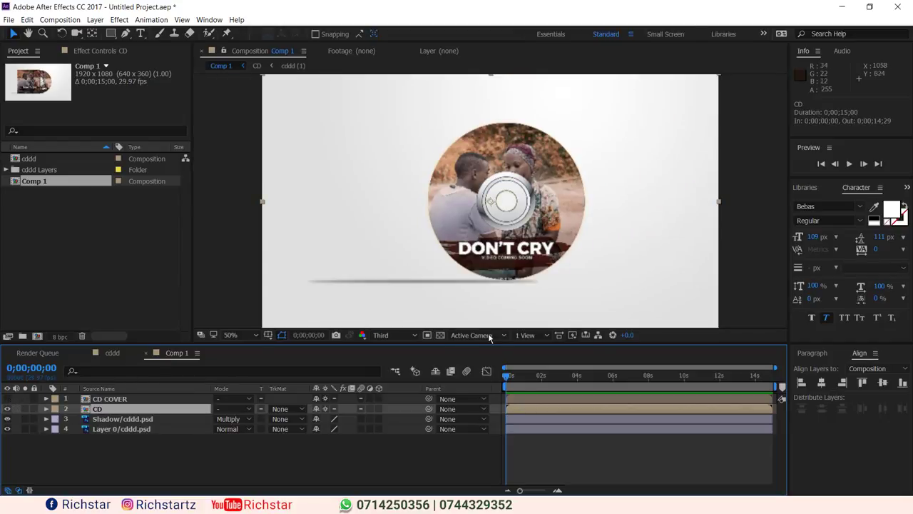
pyautogui.press('r')
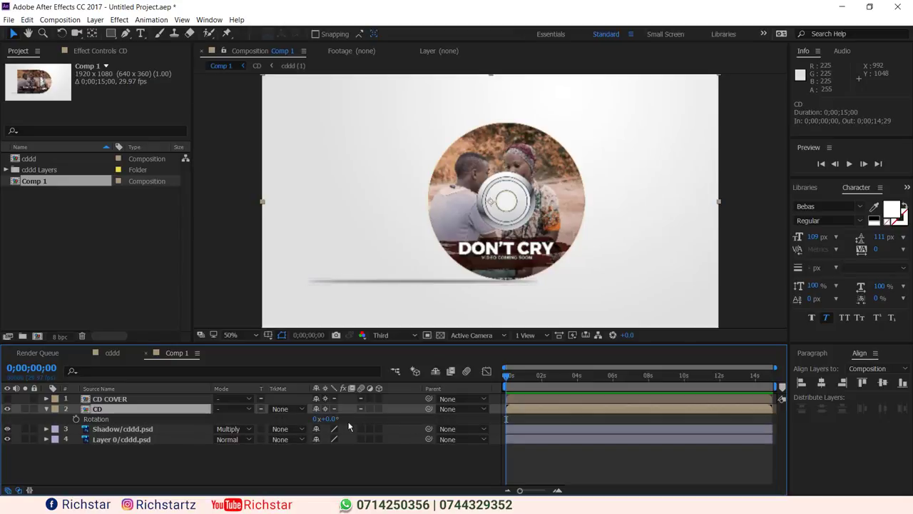
pyautogui.moveTo(330, 419); pyautogui.dragTo(440, 419)
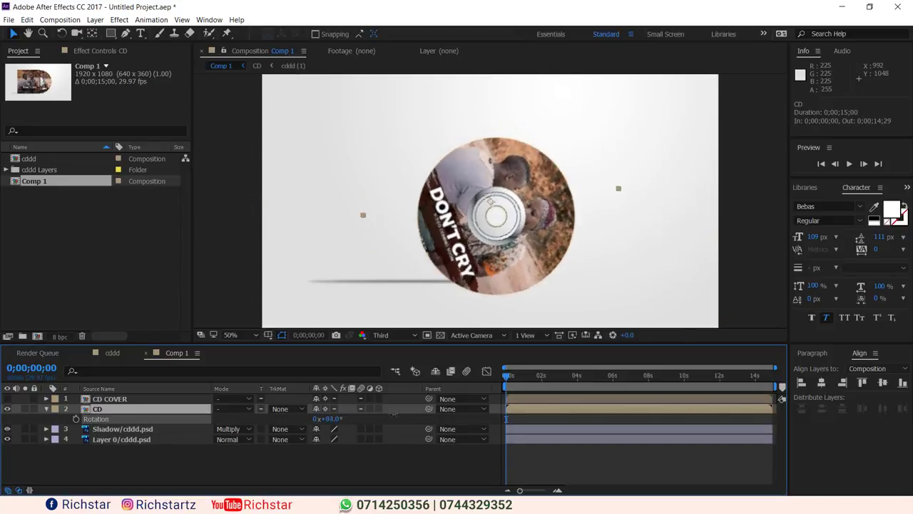
pyautogui.moveTo(506, 419); pyautogui.dragTo(527, 426)
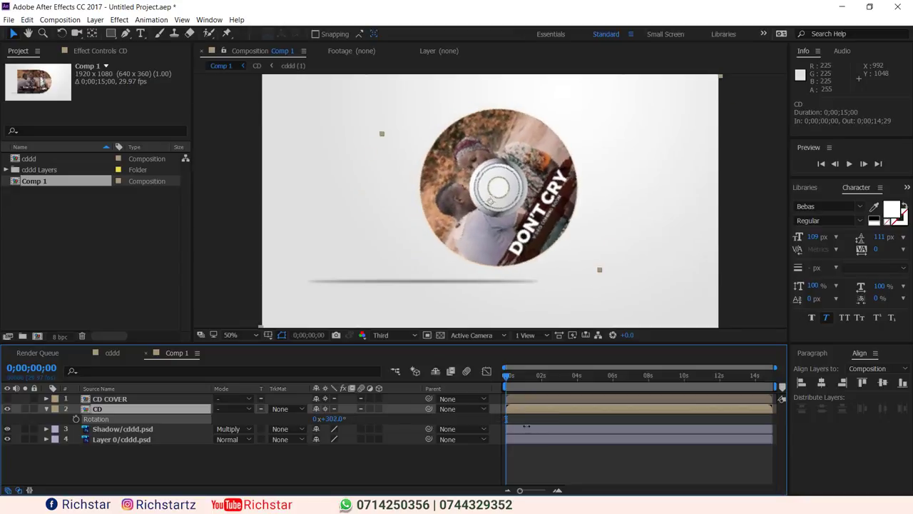
pyautogui.hotkey('ctrl', 'z')
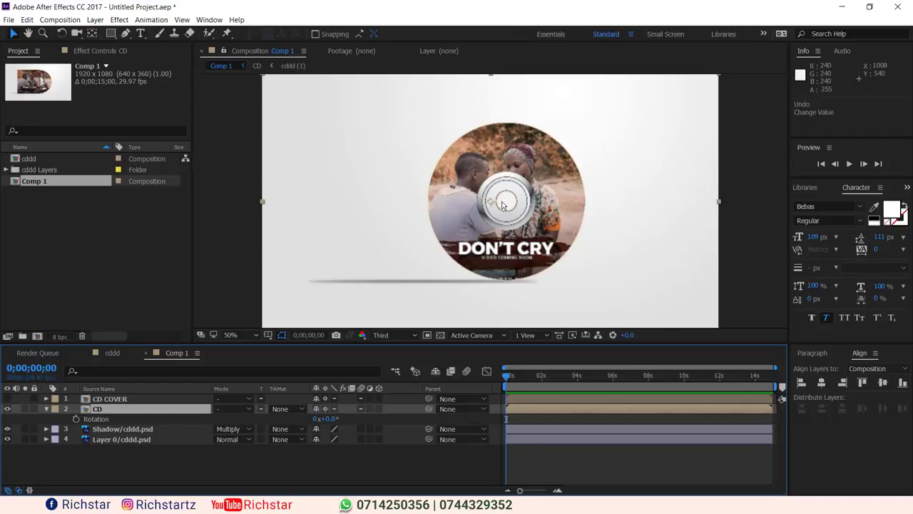
# Centre the CD layer's anchor point on the disc, verify the spin, and show the cover again
pyautogui.click(92, 33)
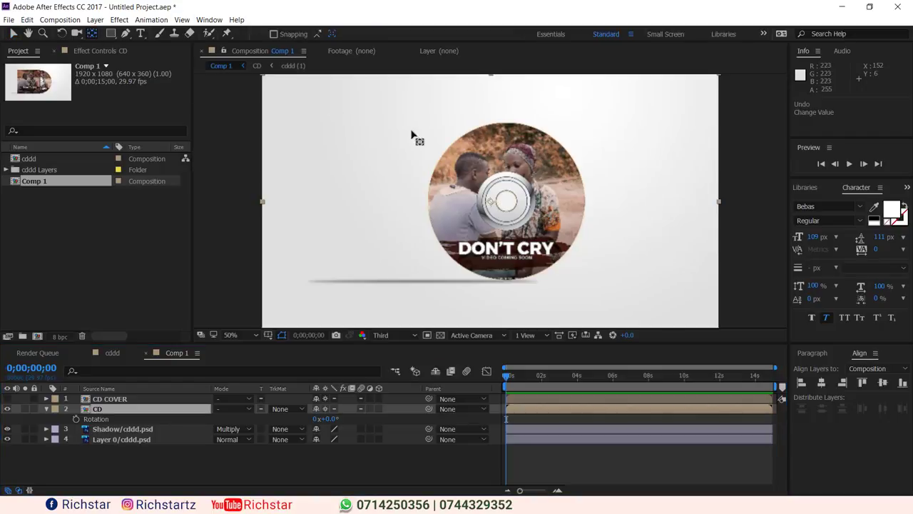
pyautogui.moveTo(495, 198); pyautogui.dragTo(525, 206)
pyautogui.press('.')
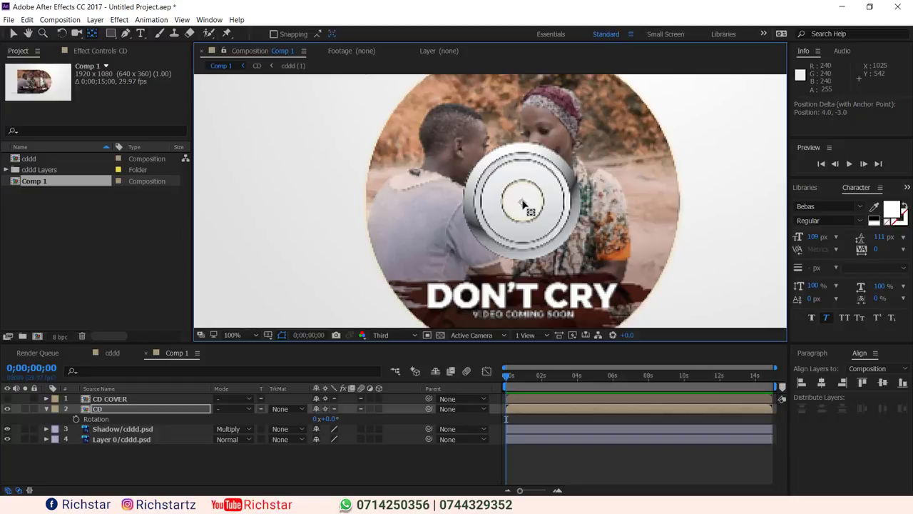
pyautogui.press(',')
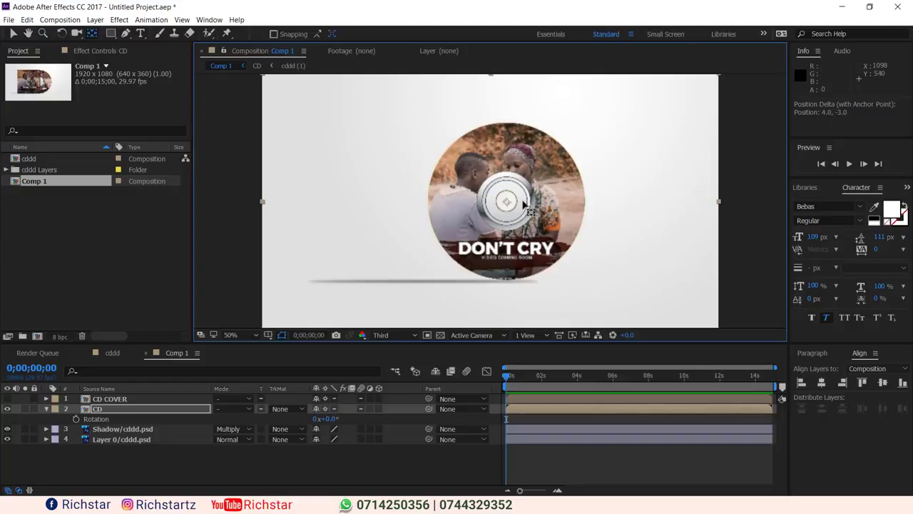
pyautogui.press('.')
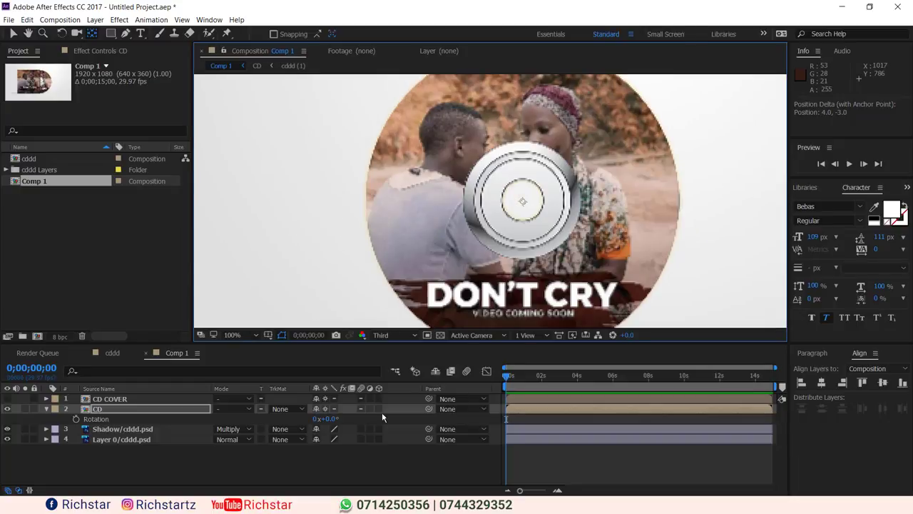
pyautogui.moveTo(332, 423); pyautogui.dragTo(471, 410)
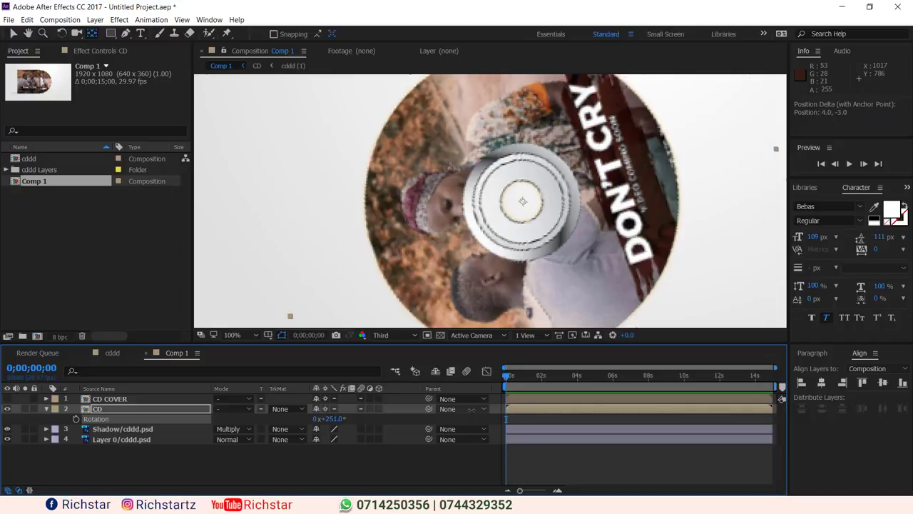
pyautogui.hotkey('ctrl', 'z')
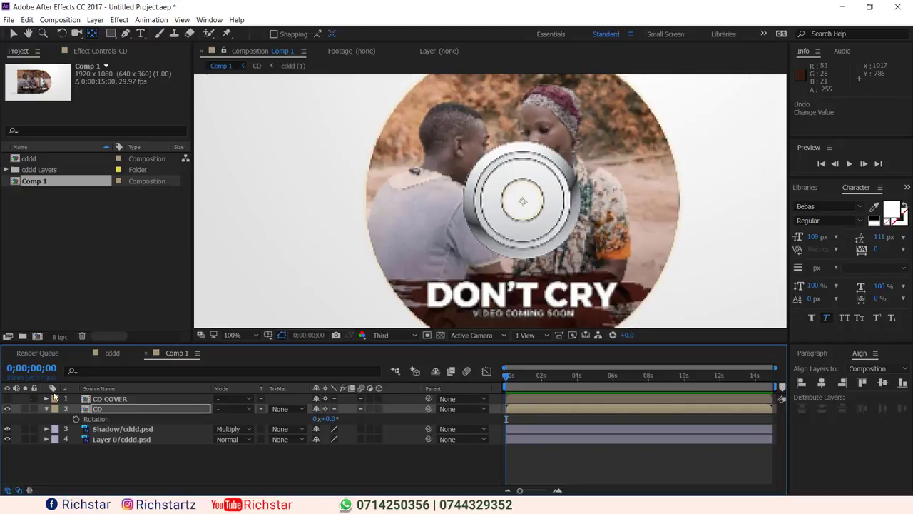
pyautogui.click(7, 399)
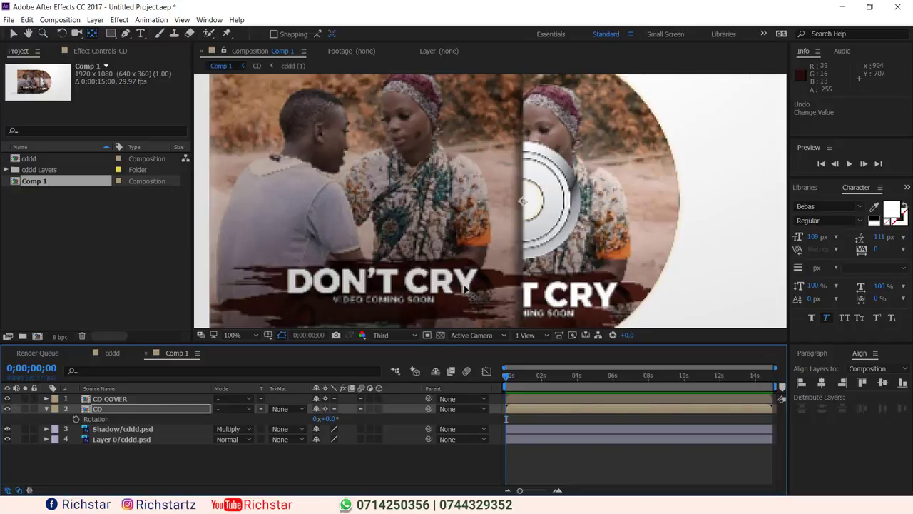
pyautogui.scroll(-2, 471, 294)
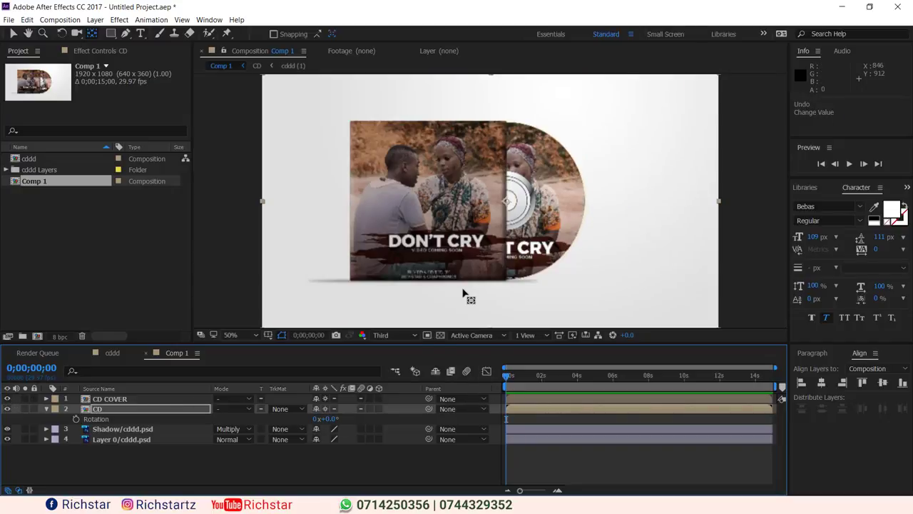
# Give the CD layer's Rotation the expression time*90 and preview the continuously spinning disc
pyautogui.keyDown('alt'); pyautogui.click(77, 417); pyautogui.keyUp('alt')
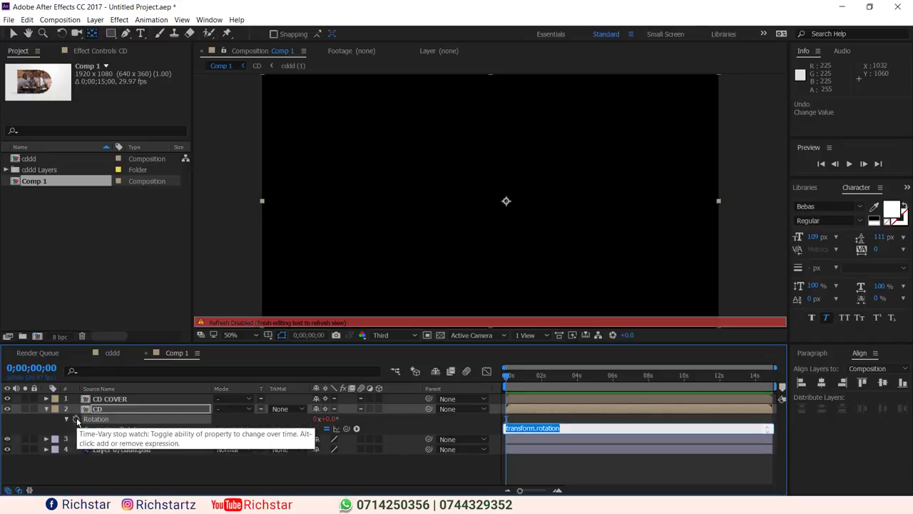
pyautogui.click(403, 419)
pyautogui.press('capslock')
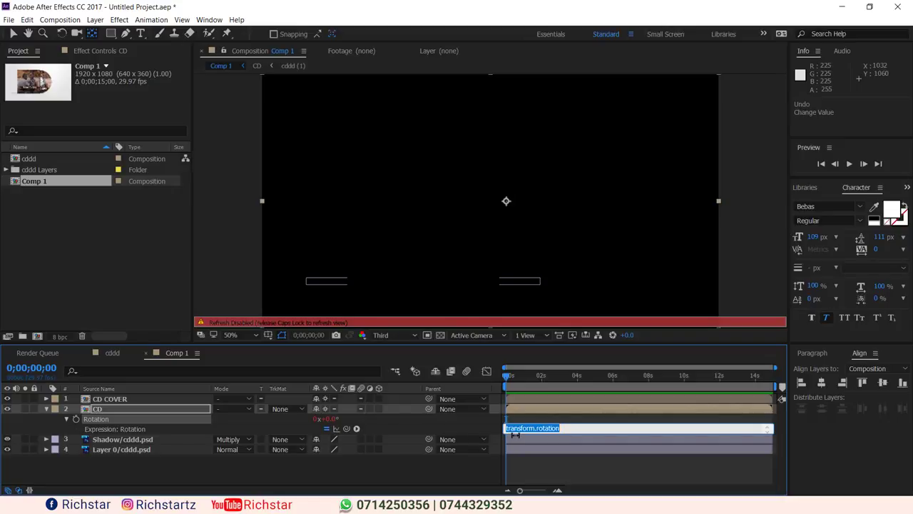
pyautogui.write('T')
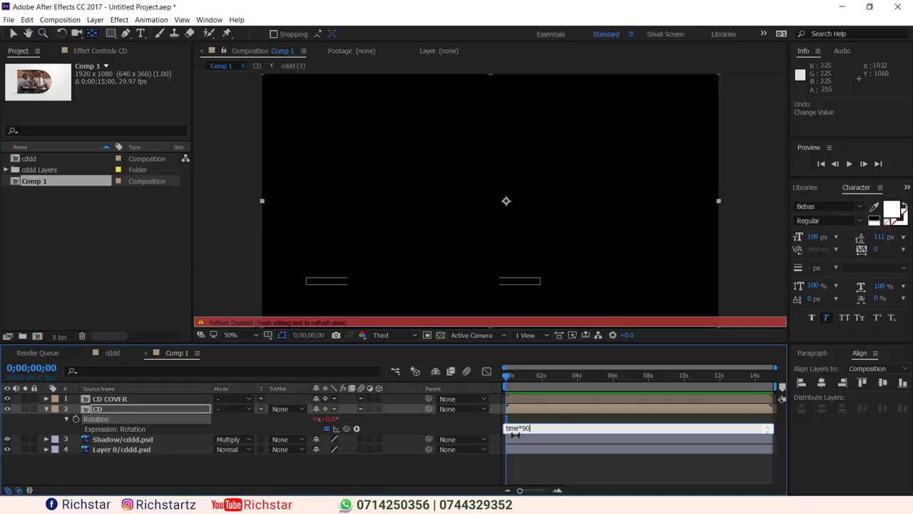
pyautogui.click(546, 472)
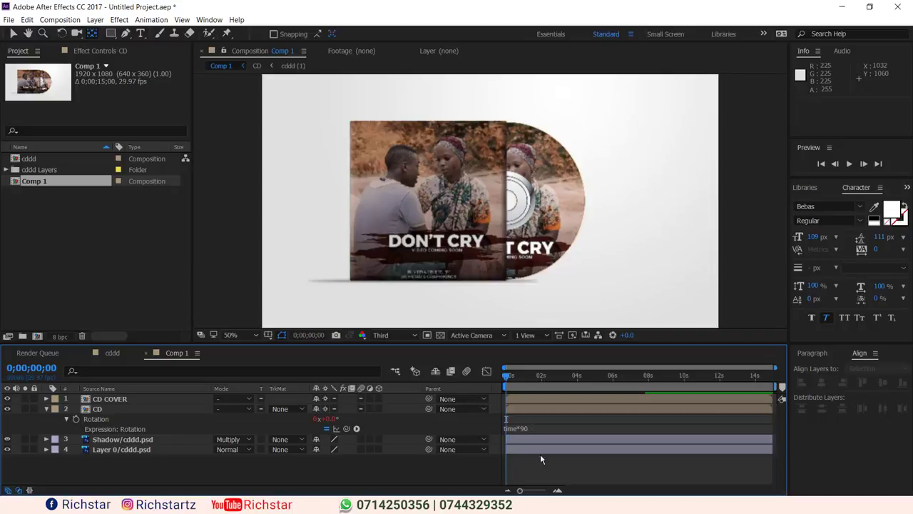
pyautogui.press('space')
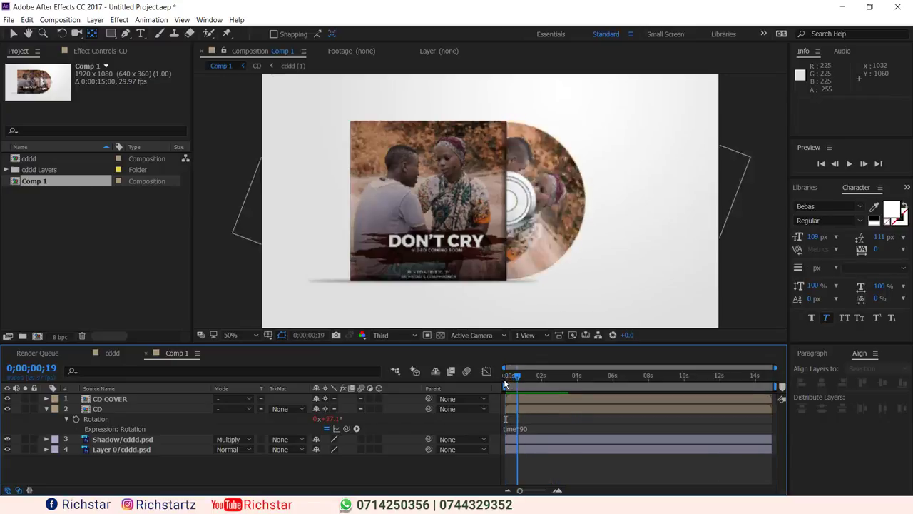
# End Comp 1's work area at the 4-second mark and preview the spin loop
pyautogui.press('space')
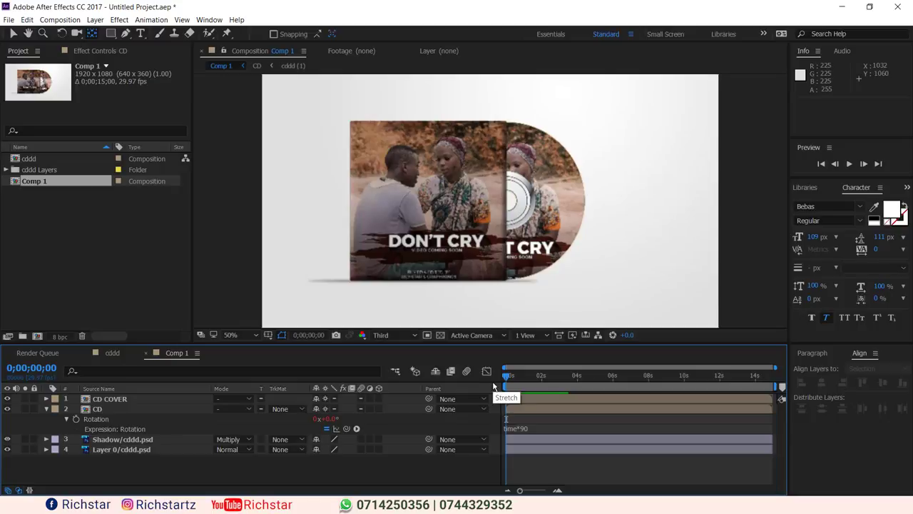
pyautogui.moveTo(520, 491); pyautogui.dragTo(531, 492)
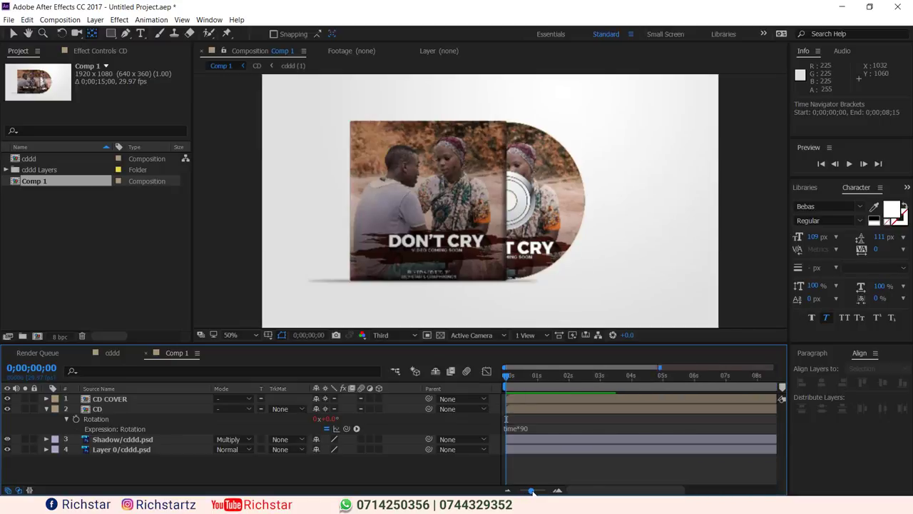
pyautogui.press('/')
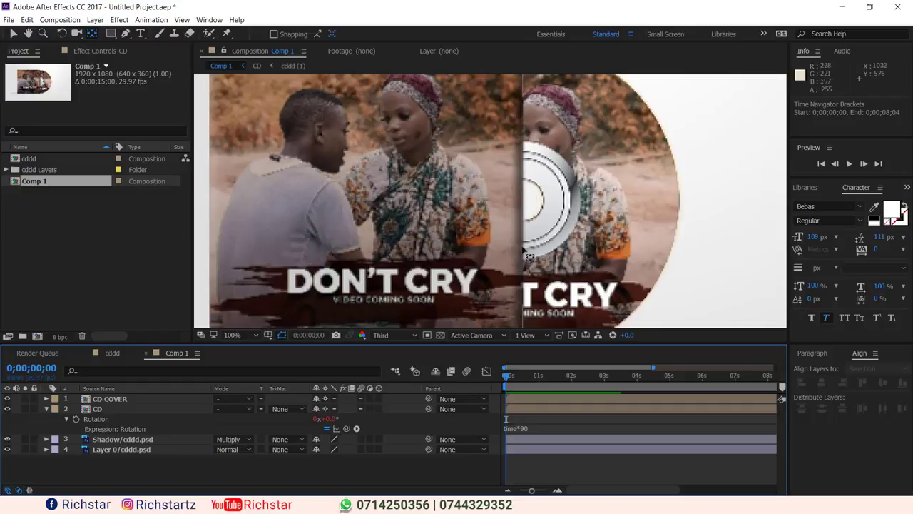
pyautogui.moveTo(511, 383); pyautogui.dragTo(636, 376)
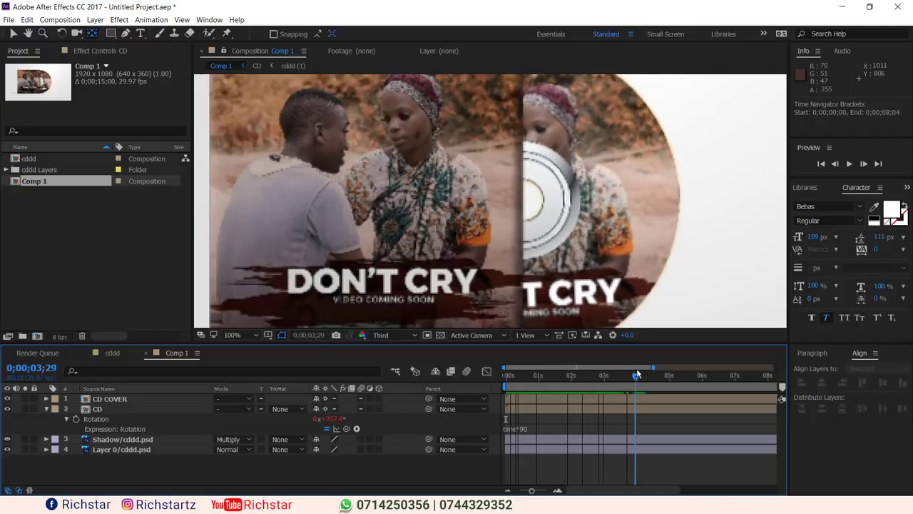
pyautogui.moveTo(637, 374); pyautogui.dragTo(637, 374)
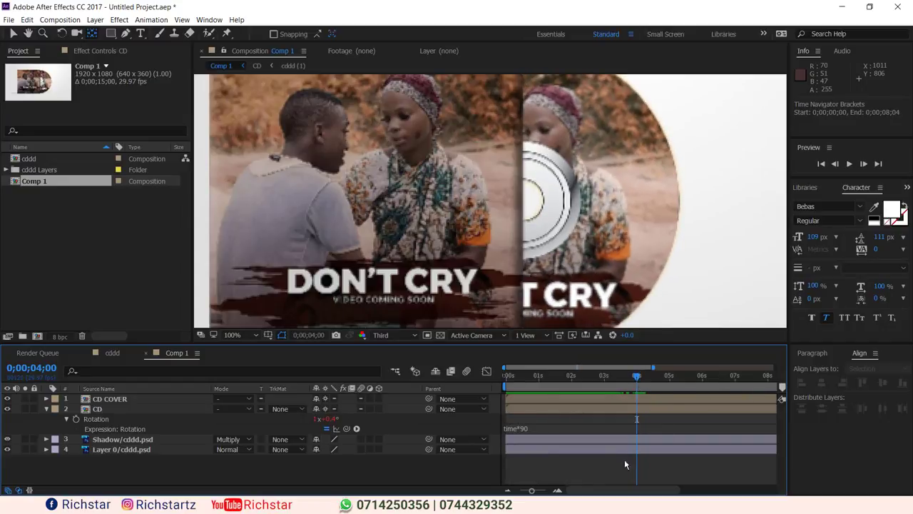
pyautogui.moveTo(523, 491); pyautogui.dragTo(490, 491)
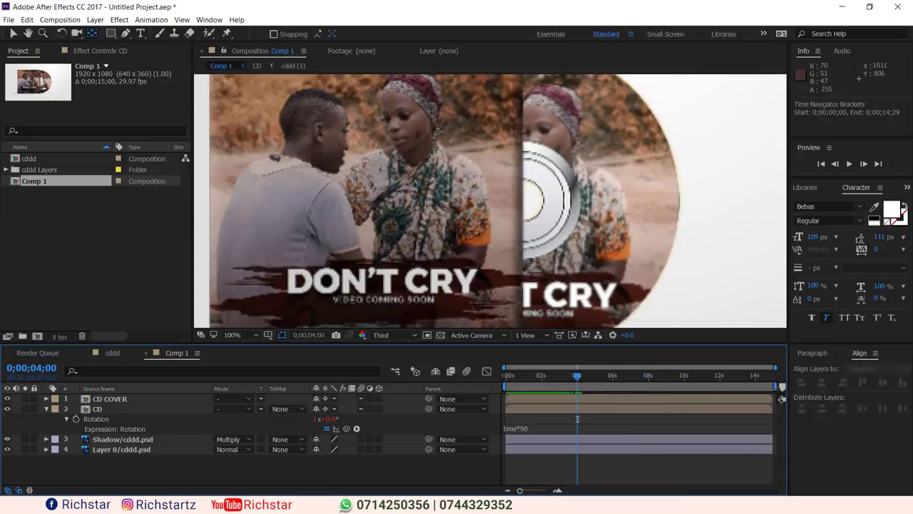
pyautogui.press('n')
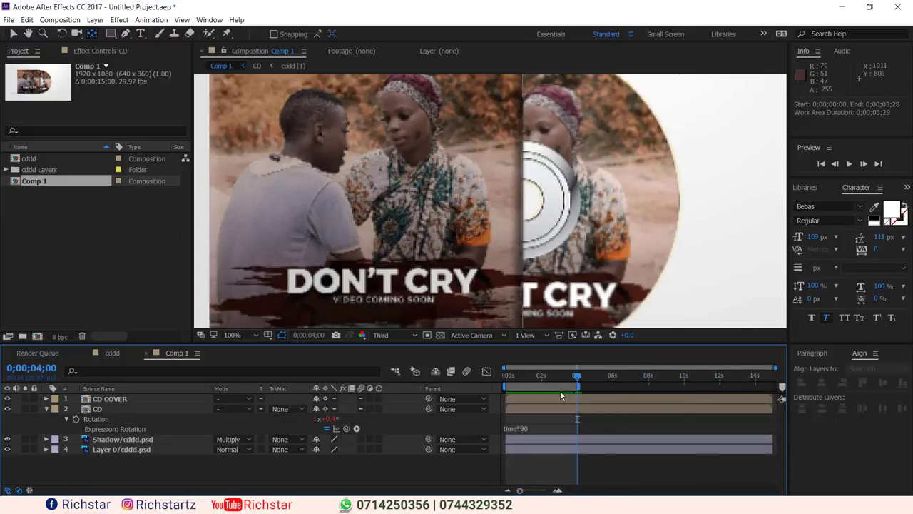
pyautogui.press('space')
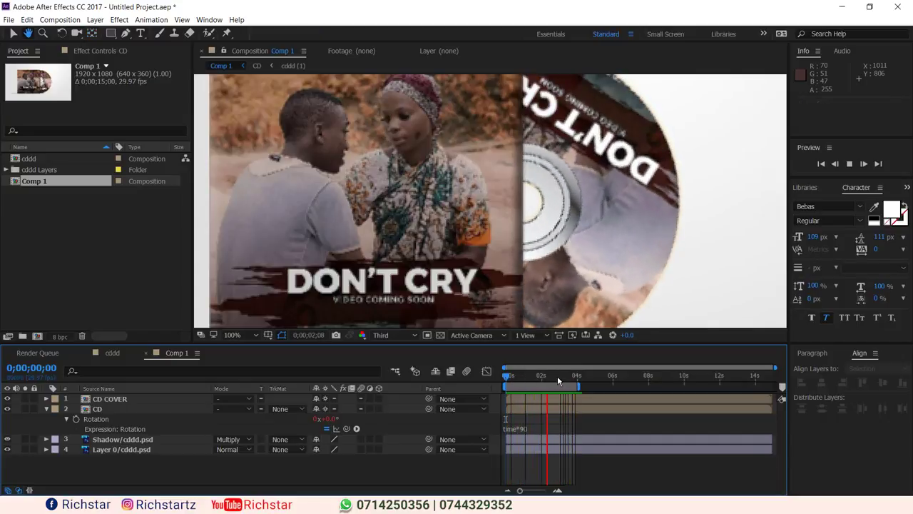
# Zoom the timeline to individual frames and step back to frame 3;29
pyautogui.moveTo(557, 376); pyautogui.dragTo(577, 377)
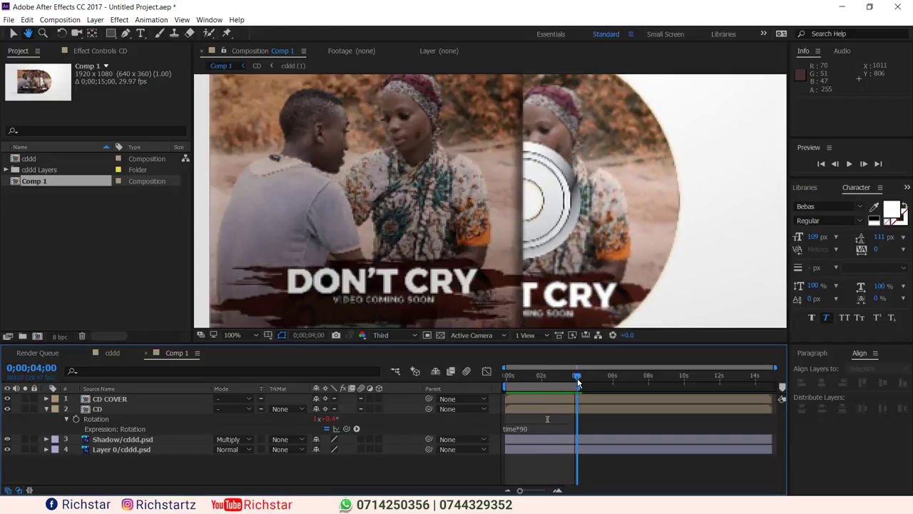
pyautogui.click(544, 493)
pyautogui.click(557, 491)
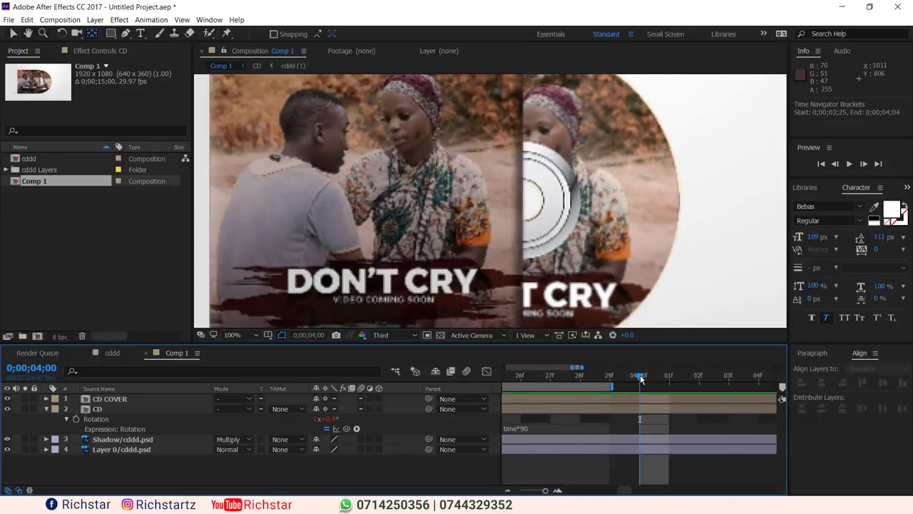
pyautogui.moveTo(640, 378); pyautogui.dragTo(610, 378)
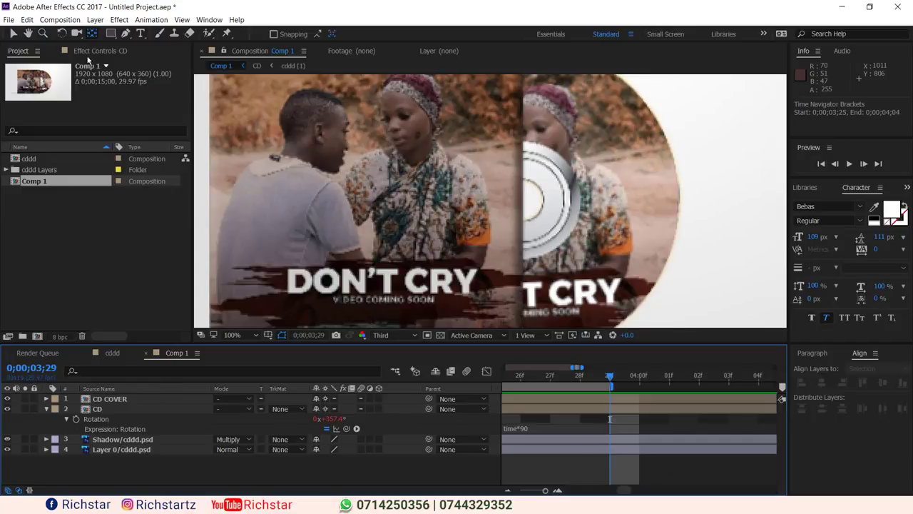
# Change Comp 1's duration to 0;00;03;29 in Composition Settings
pyautogui.click(60, 20)
pyautogui.click(92, 49)
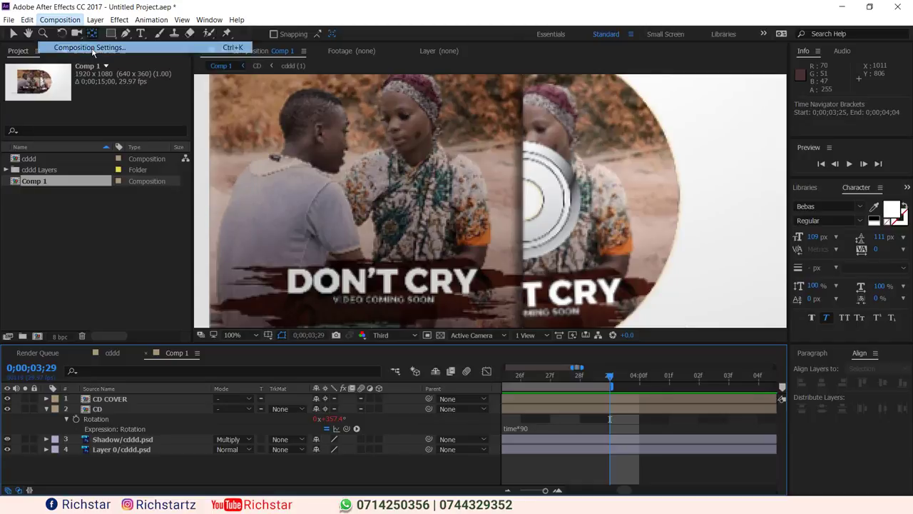
pyautogui.click(445, 253)
pyautogui.write('0;00;03;29')
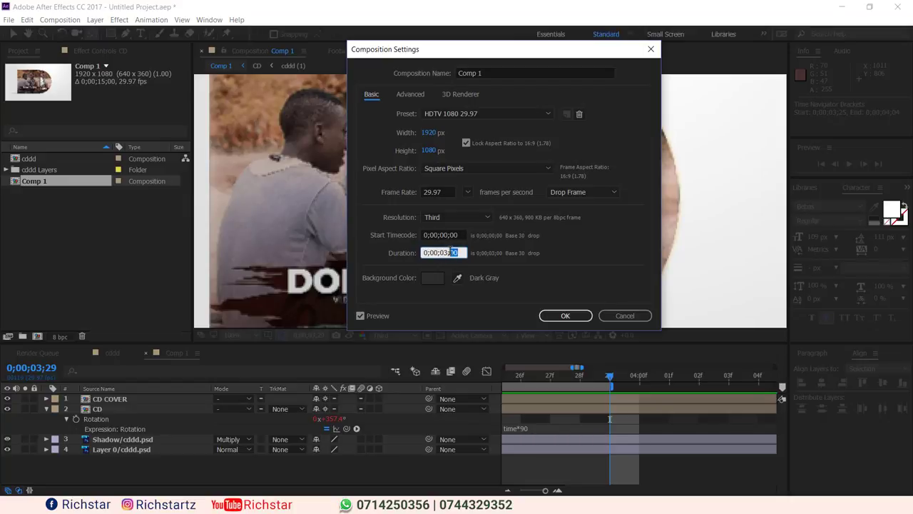
pyautogui.click(564, 316)
# Preview the spinning disc and set the viewer magnification to Fit
pyautogui.moveTo(765, 367); pyautogui.dragTo(505, 367)
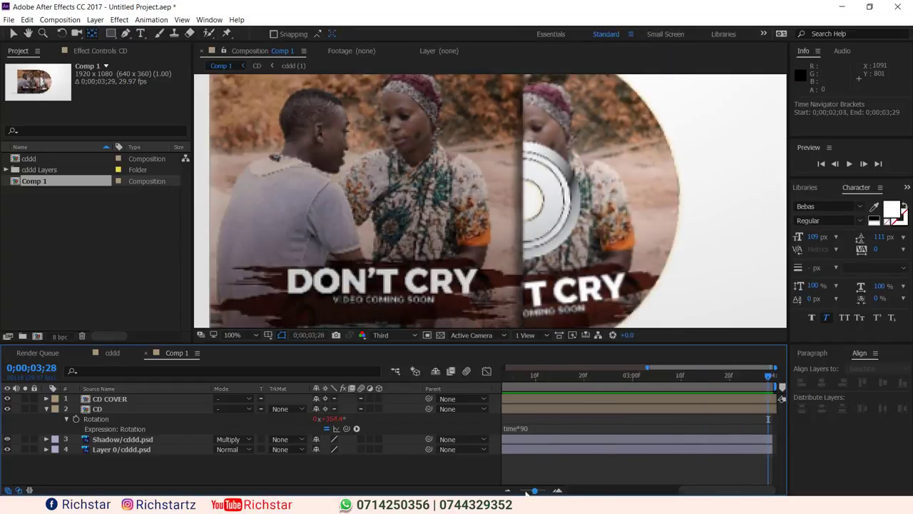
pyautogui.press('space')
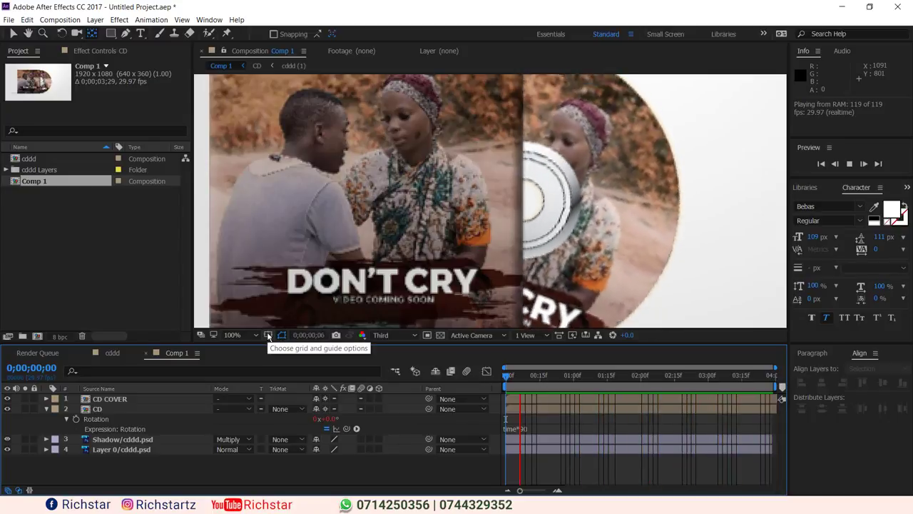
pyautogui.click(254, 340)
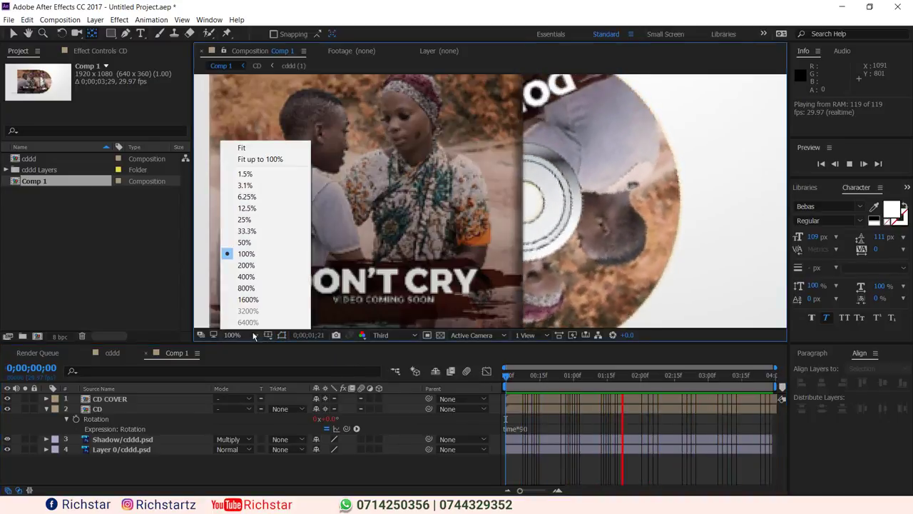
pyautogui.click(259, 150)
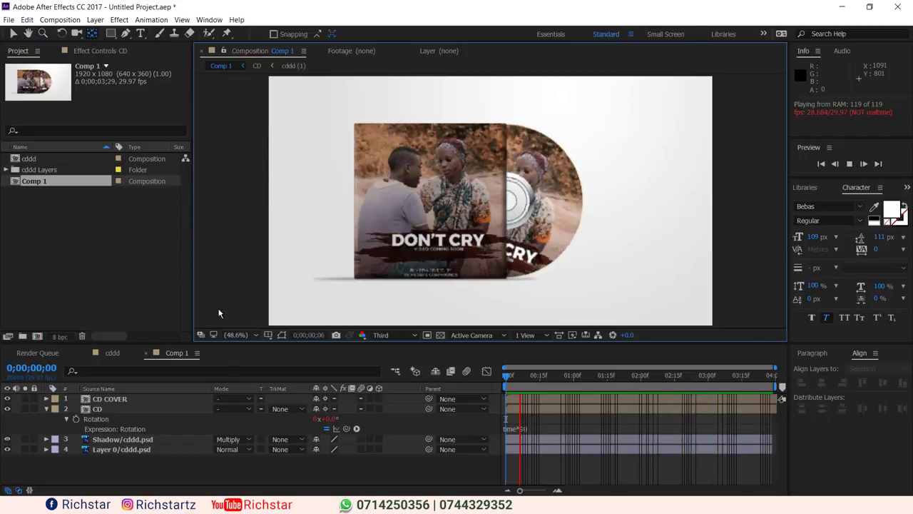
# Create a new composition, Comp 2, with a duration of 0;00;10;00
pyautogui.click(60, 19)
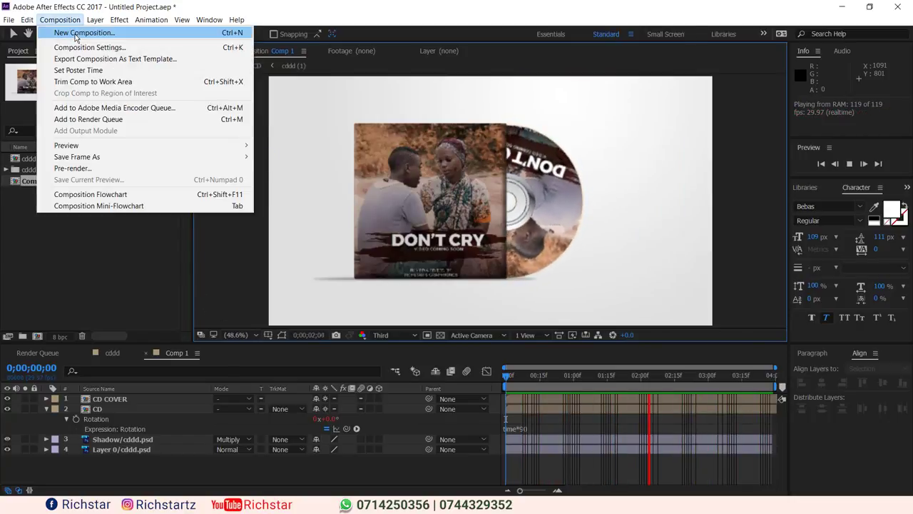
pyautogui.click(86, 32)
pyautogui.doubleClick(440, 252)
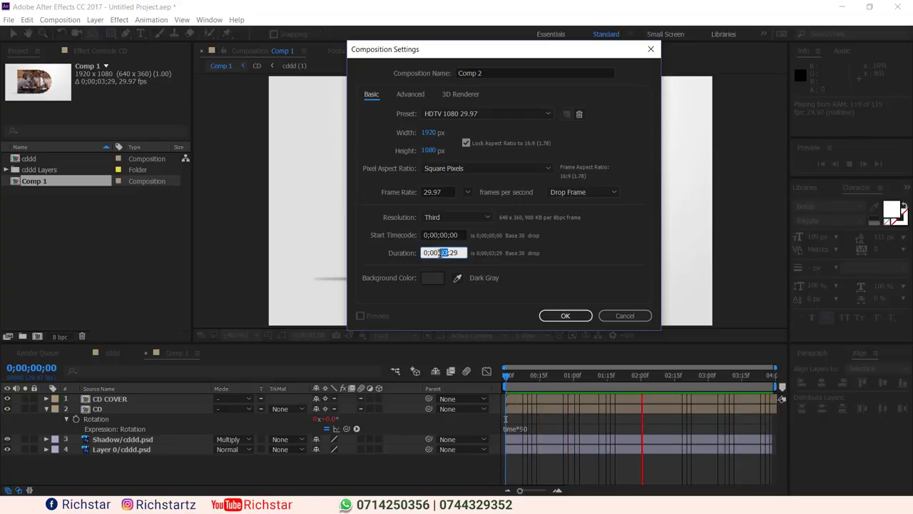
pyautogui.write('10')
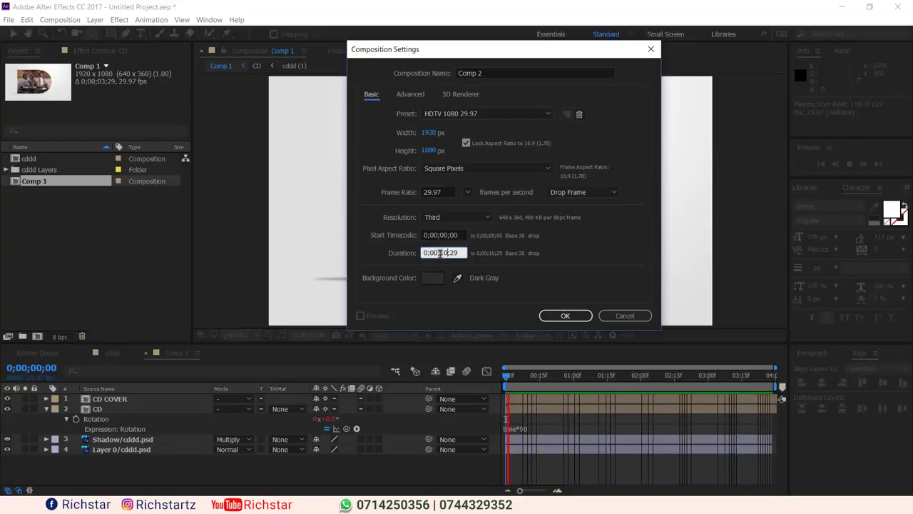
pyautogui.doubleClick(456, 253)
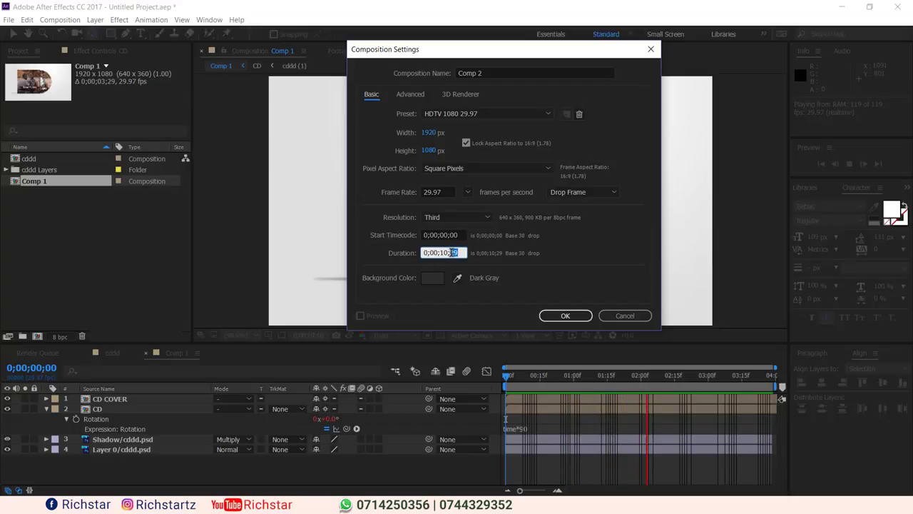
pyautogui.write('00')
pyautogui.click(558, 315)
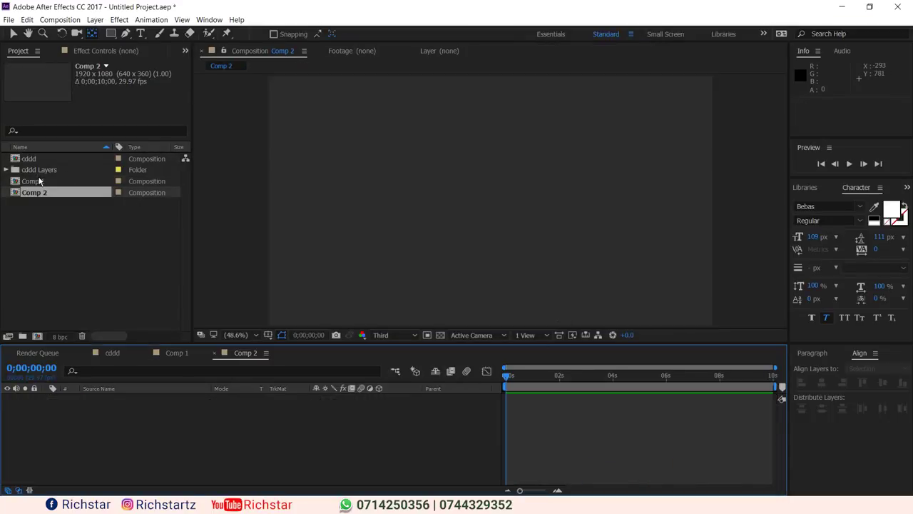
# Add the cddd composition to Comp 2, preview it, and open cddd's timeline
pyautogui.moveTo(29, 158); pyautogui.dragTo(118, 407)
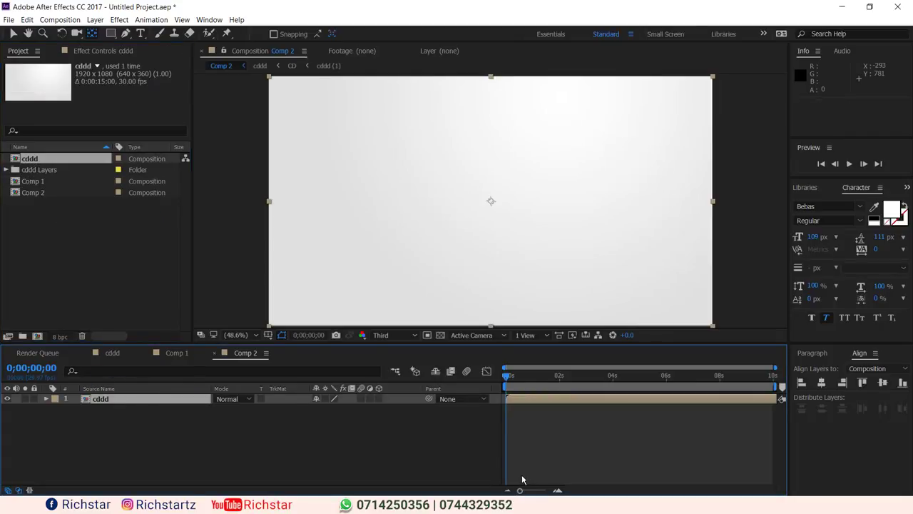
pyautogui.press('space')
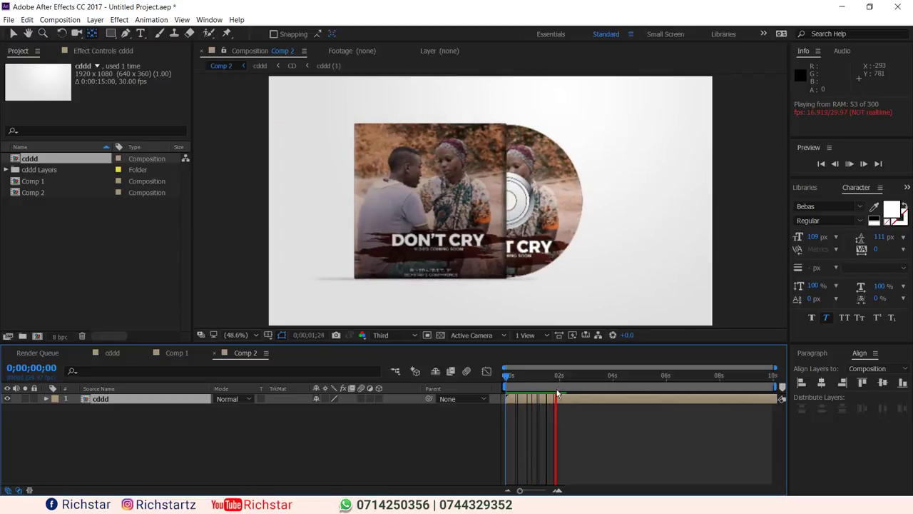
pyautogui.click(559, 394)
pyautogui.click(559, 378)
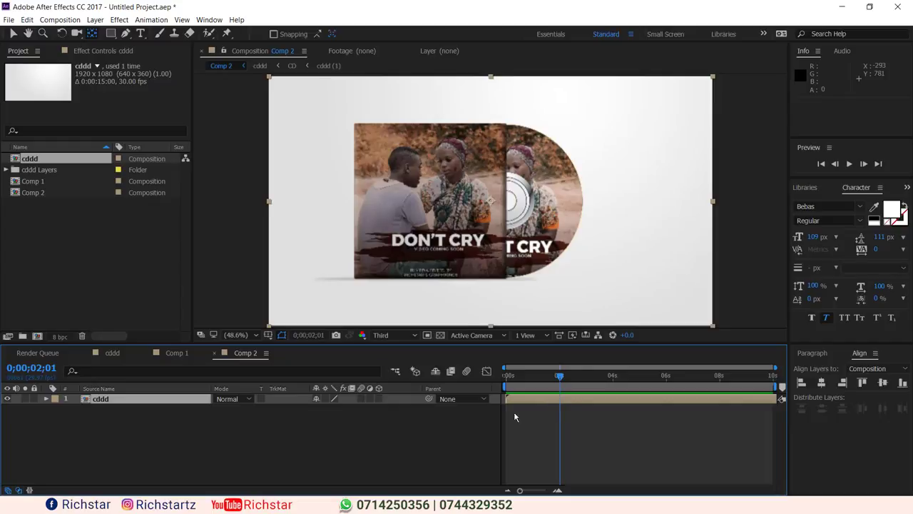
pyautogui.click(112, 352)
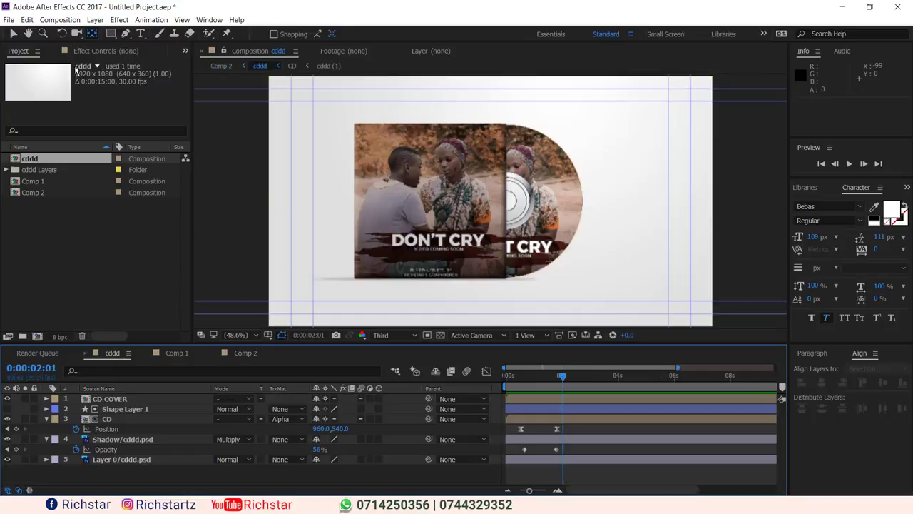
pyautogui.click(59, 20)
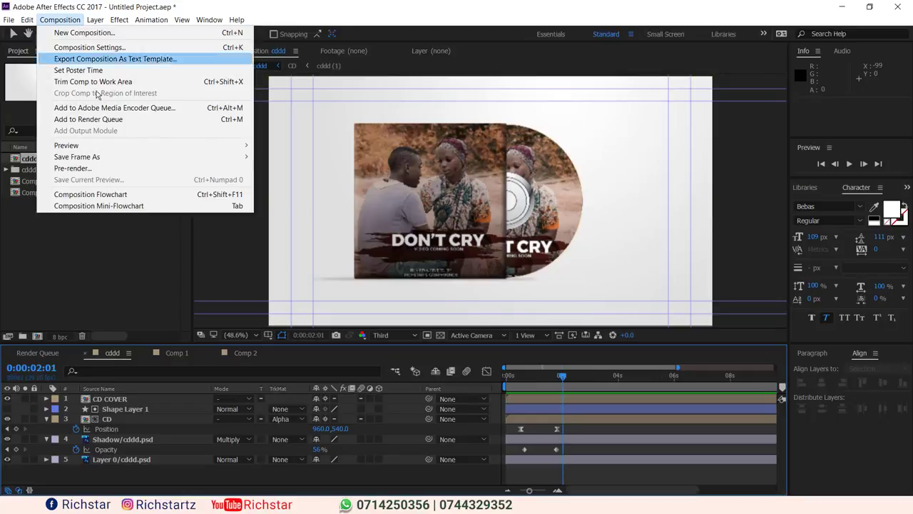
# Shorten the cddd composition to 0:00:02:00, preview it, and return to Comp 2
pyautogui.click(102, 47)
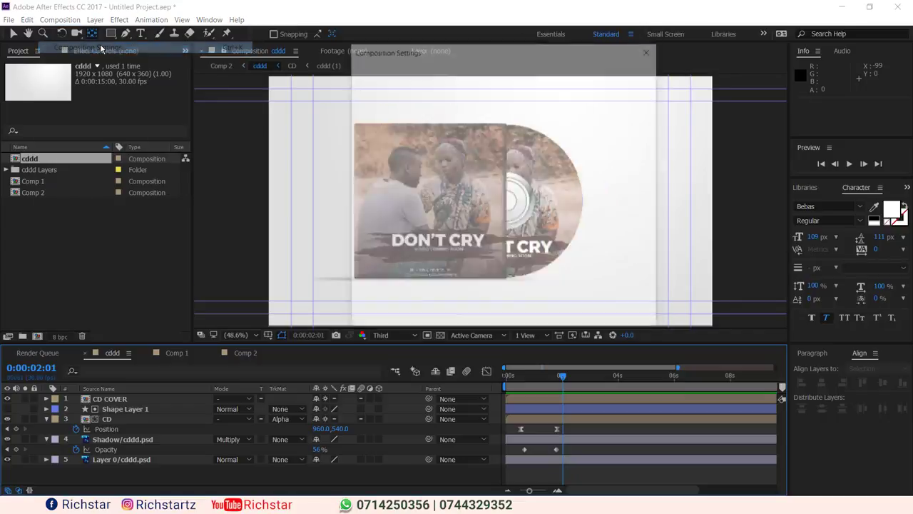
pyautogui.click(444, 253)
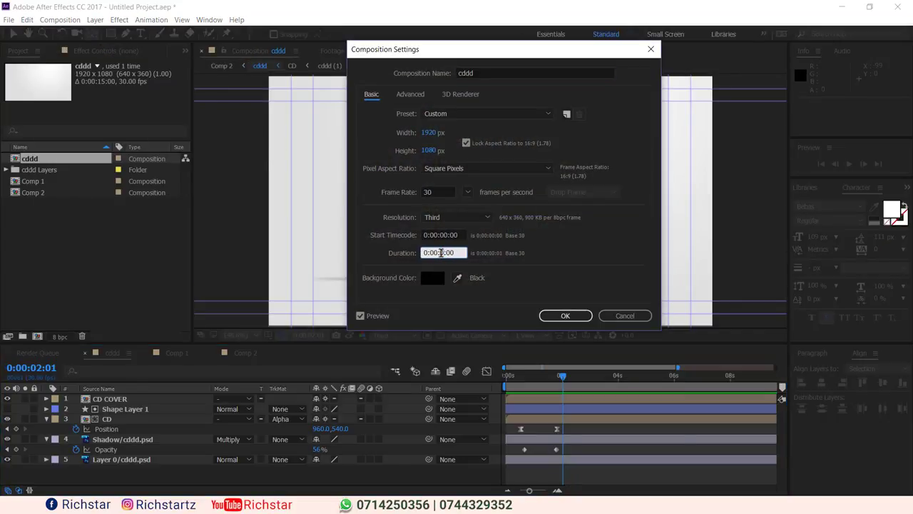
pyautogui.press('Return')
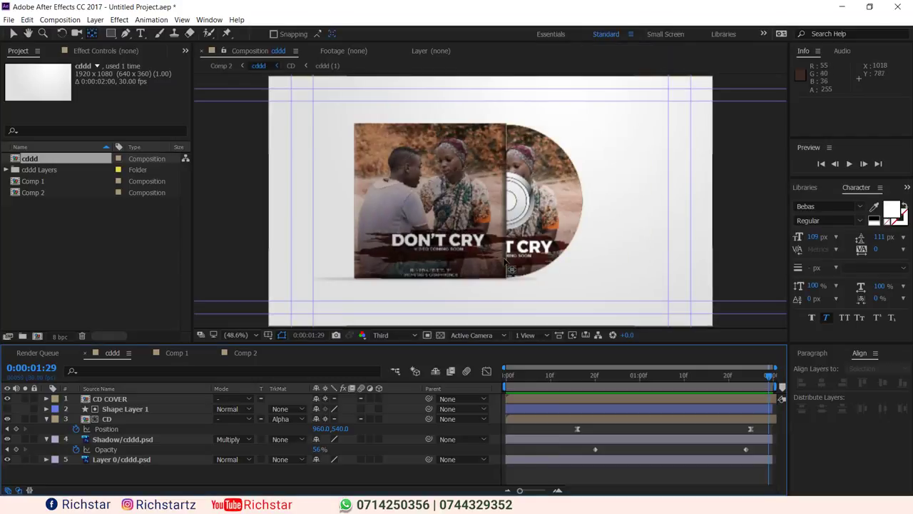
pyautogui.press('space')
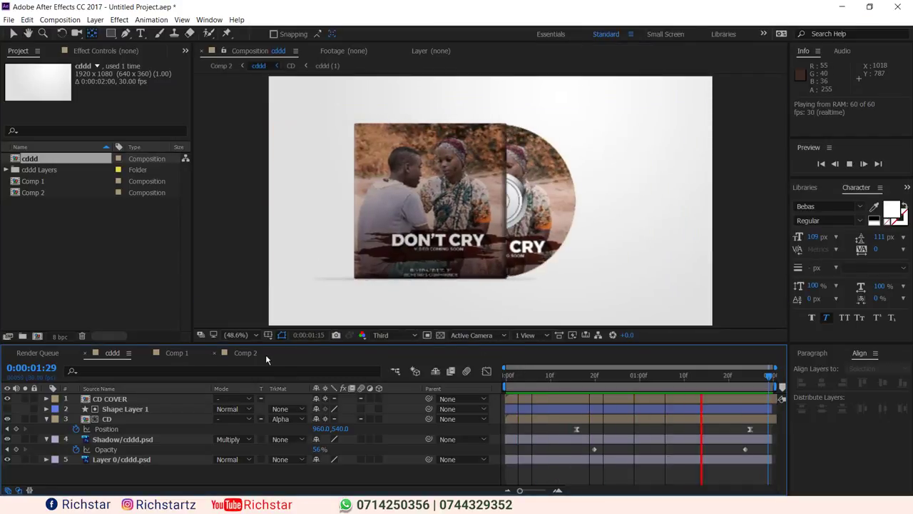
pyautogui.click(257, 353)
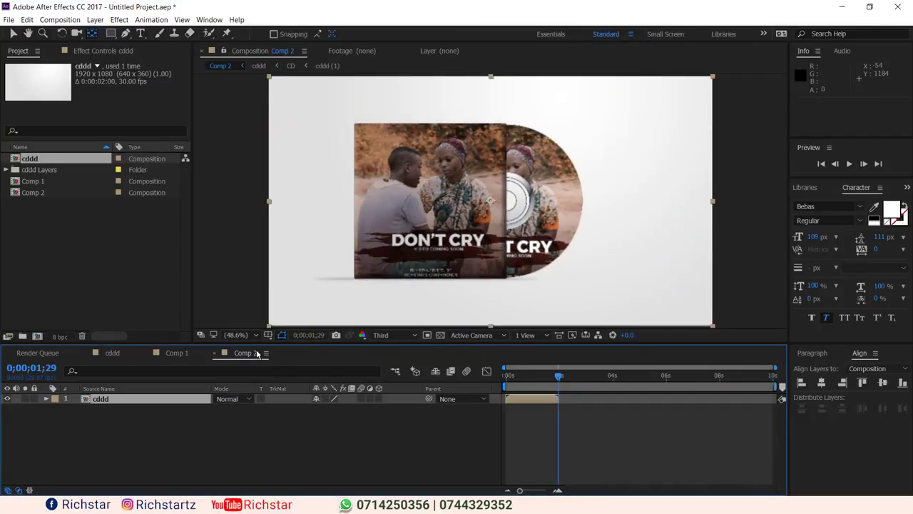
# Add Comp 1 as a layer in Comp 2, try Sequence Layers, then undo it
pyautogui.click(35, 183)
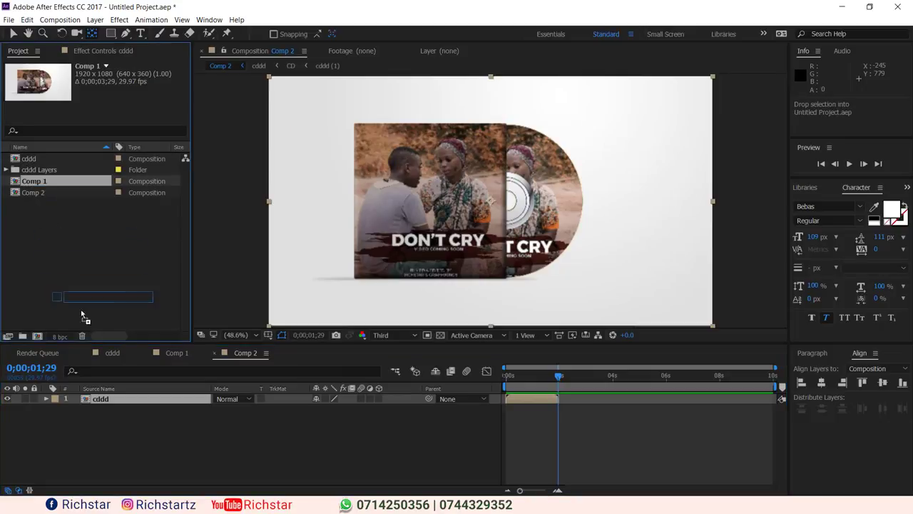
pyautogui.moveTo(110, 390); pyautogui.dragTo(111, 394)
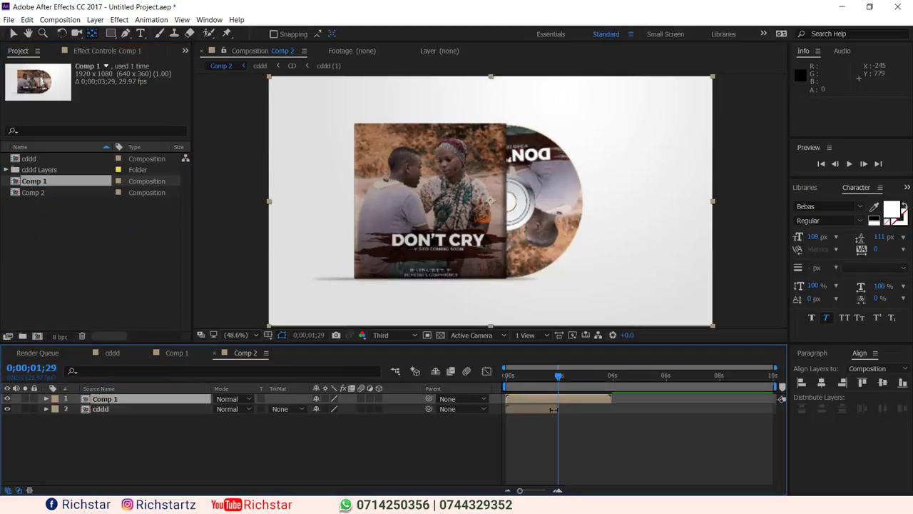
pyautogui.moveTo(153, 424); pyautogui.dragTo(132, 401)
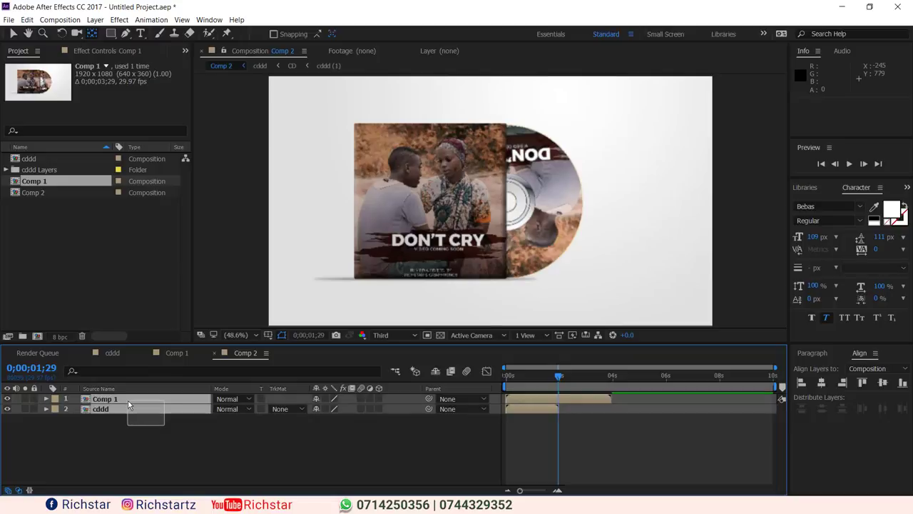
pyautogui.rightClick(130, 404)
pyautogui.moveTo(229, 237)
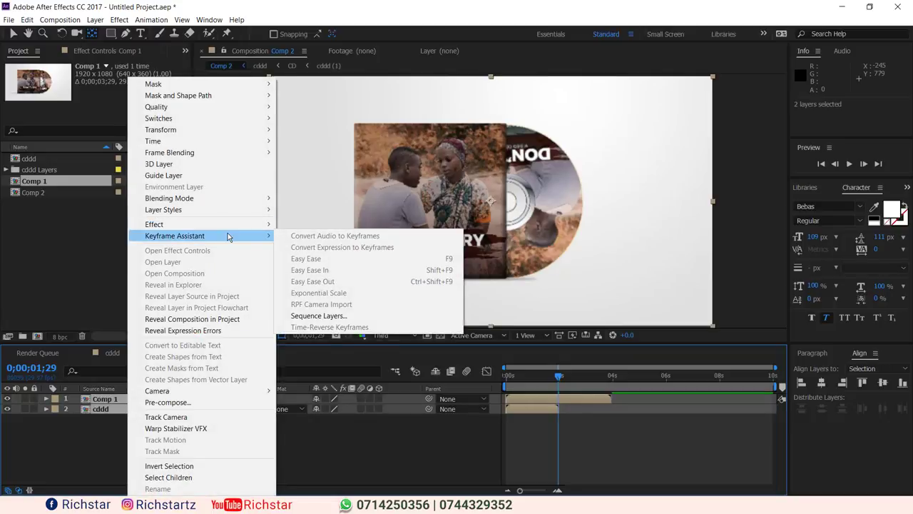
pyautogui.click(330, 317)
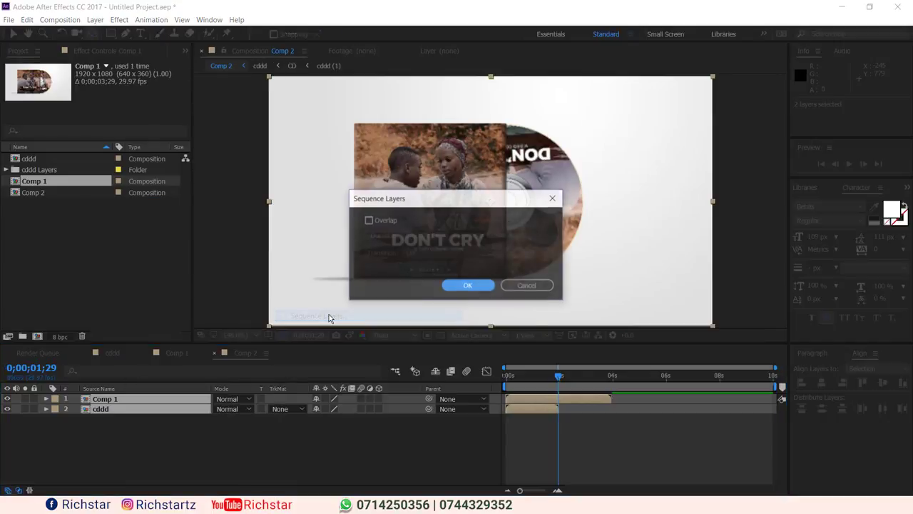
pyautogui.click(449, 290)
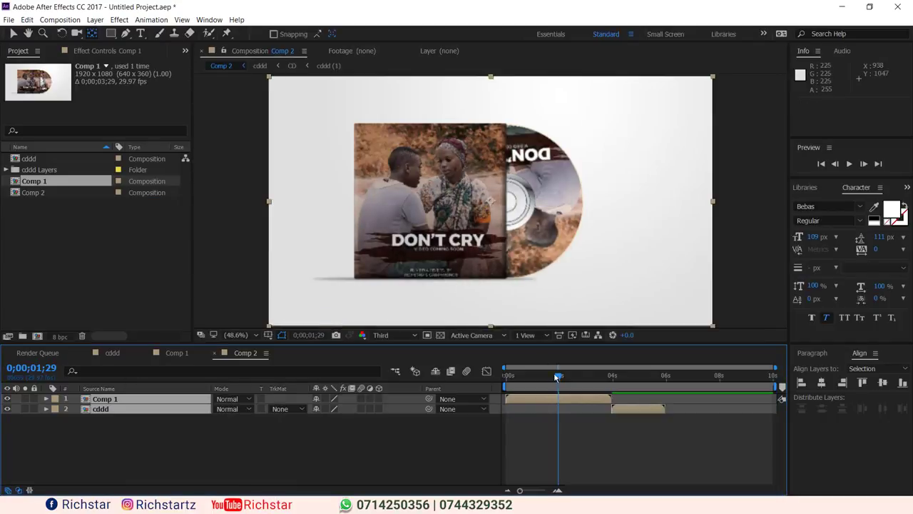
pyautogui.click(631, 443)
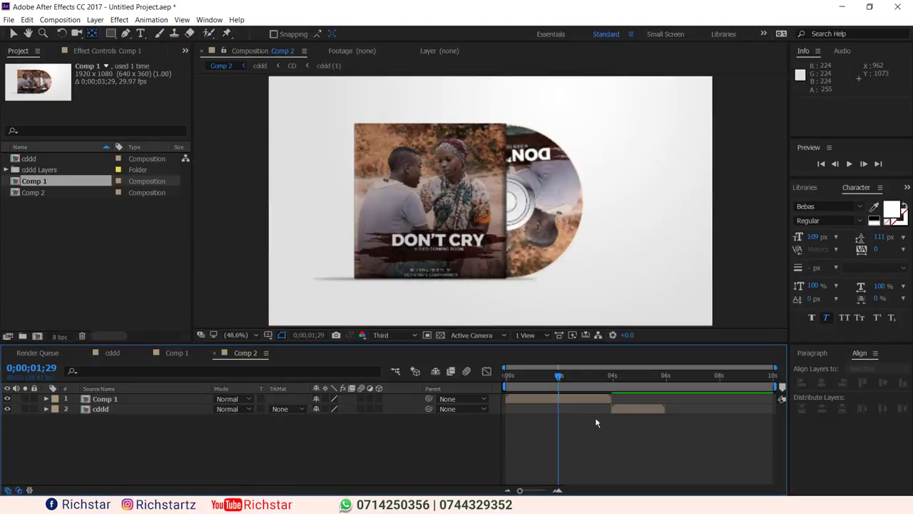
pyautogui.hotkey('ctrl', 'z')
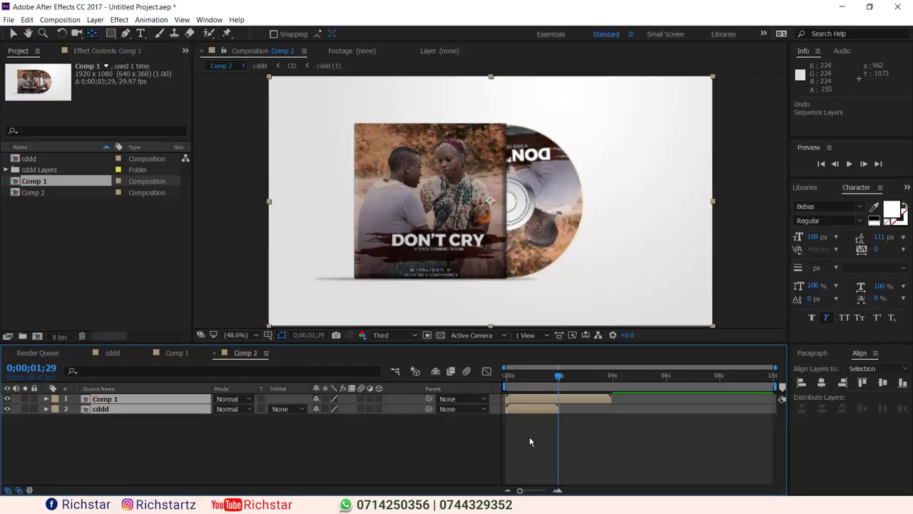
# Move cddd above Comp 1 and sequence the layers so Comp 1 follows cddd
pyautogui.moveTo(105, 398); pyautogui.dragTo(108, 411)
pyautogui.rightClick(100, 403)
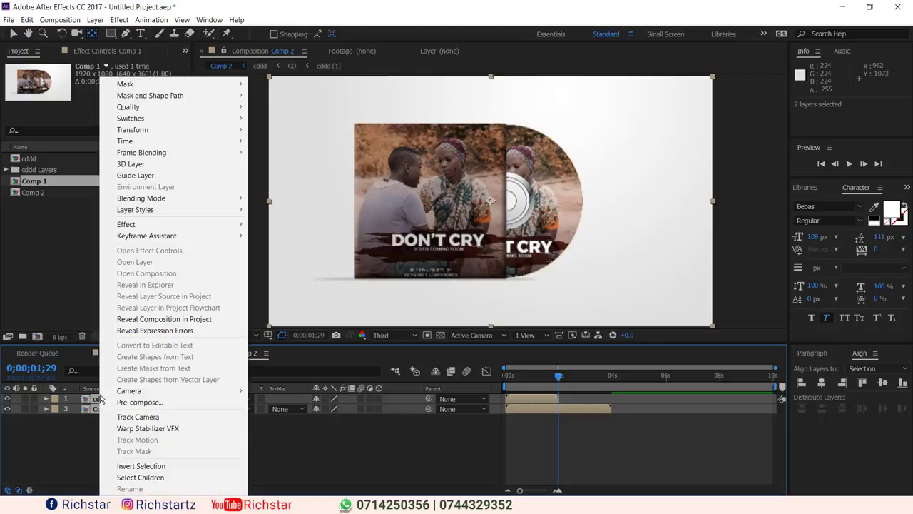
pyautogui.moveTo(208, 239)
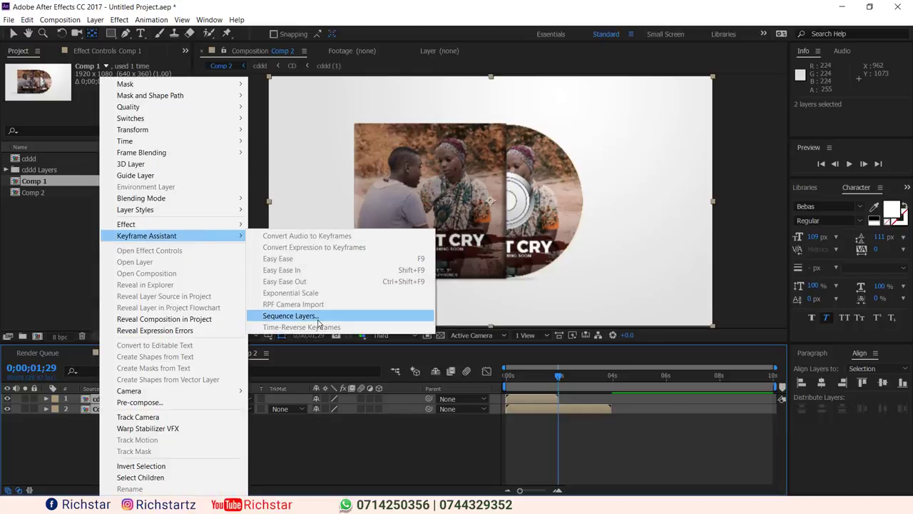
pyautogui.click(292, 315)
pyautogui.click(469, 287)
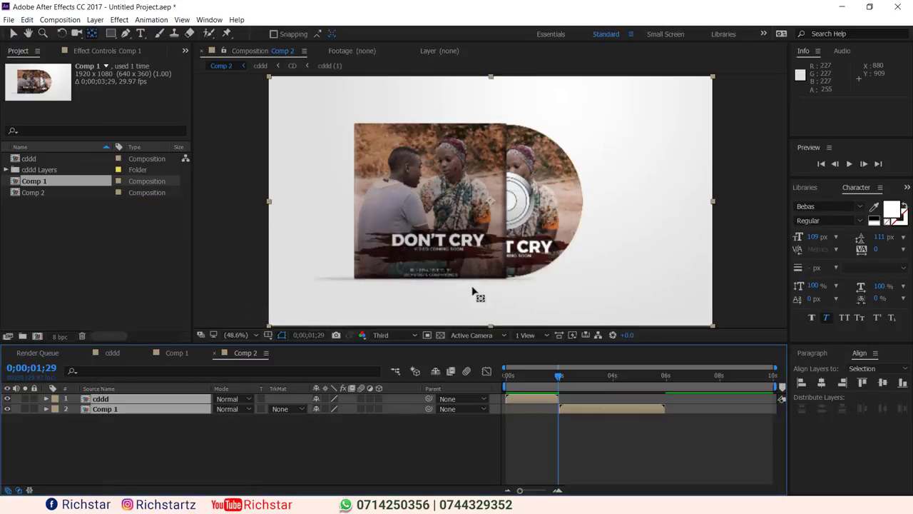
pyautogui.click(577, 439)
# Preview the cddd-then-Comp 1 sequence from the start and select the Comp 1 layer
pyautogui.moveTo(558, 376); pyautogui.dragTo(500, 382)
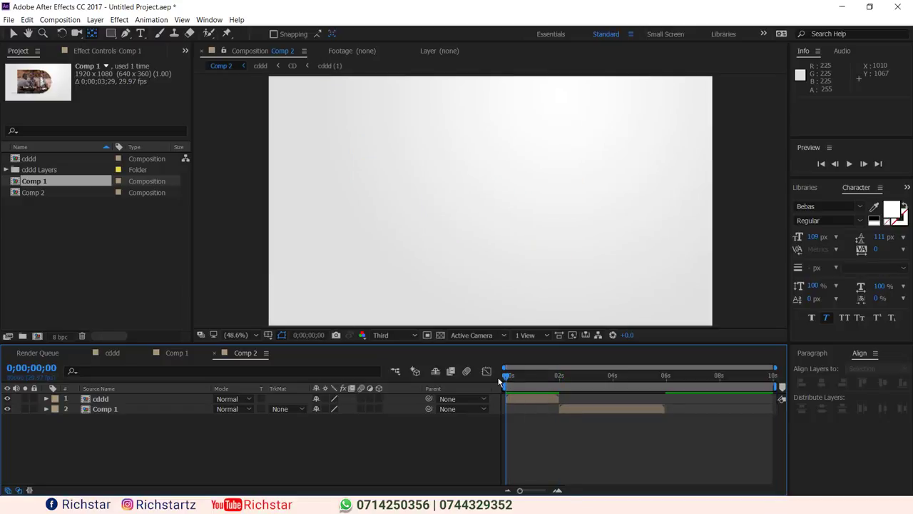
pyautogui.press('space')
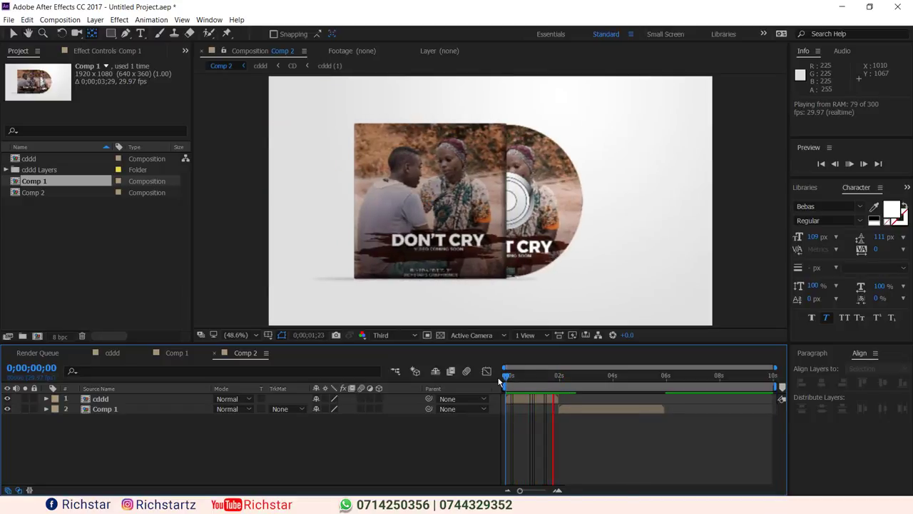
pyautogui.moveTo(506, 378); pyautogui.dragTo(571, 373)
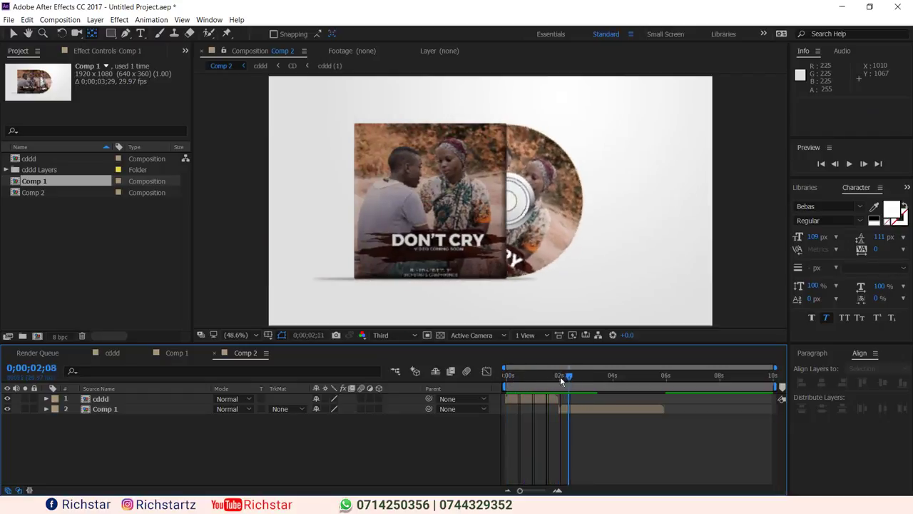
pyautogui.press('space')
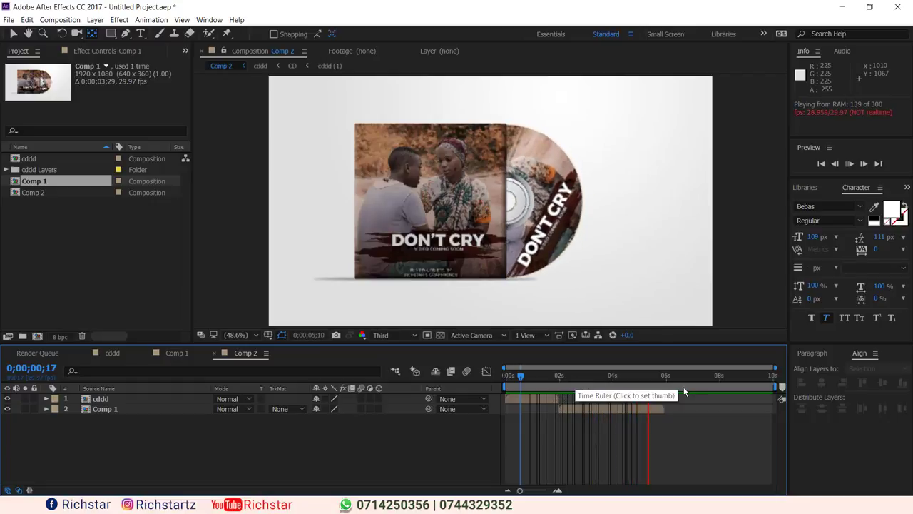
pyautogui.click(660, 383)
pyautogui.click(628, 409)
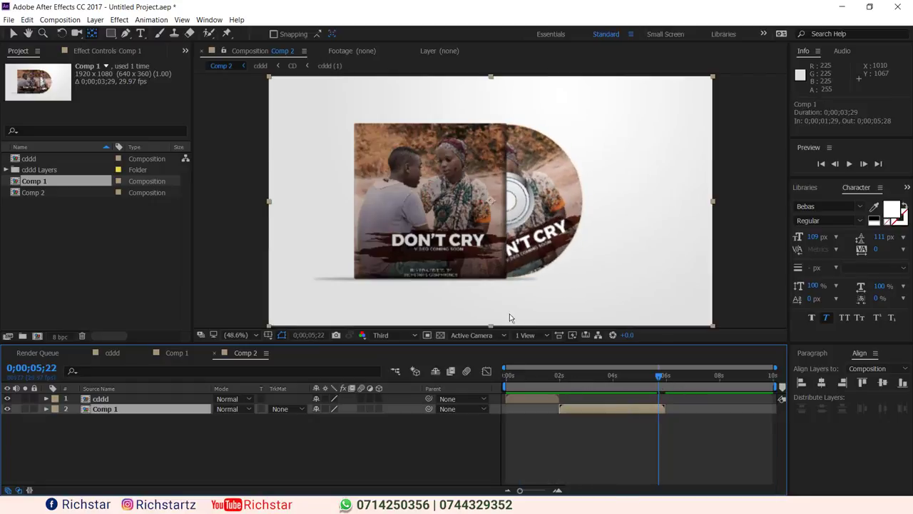
pyautogui.click(12, 34)
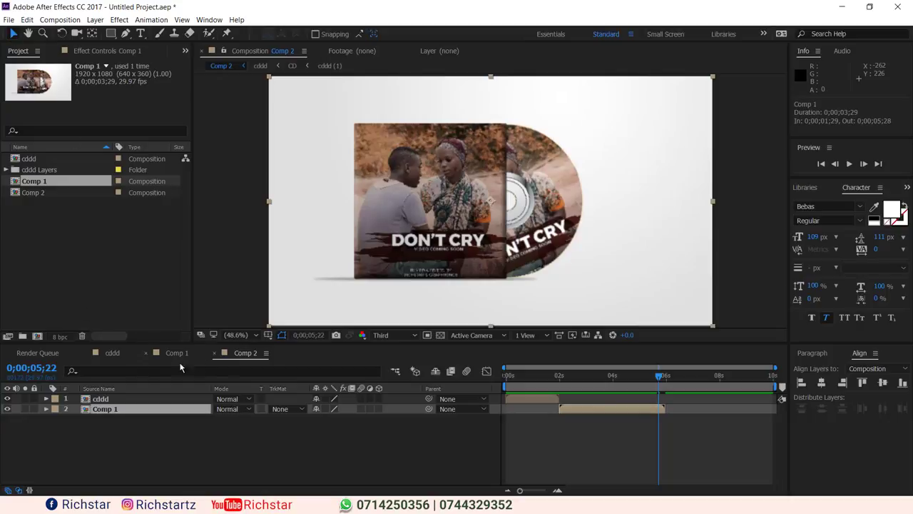
# Match Comp 1's Shadow/cddd.psd opacity to cddd's shadow at 56%, then return to Comp 2
pyautogui.click(182, 352)
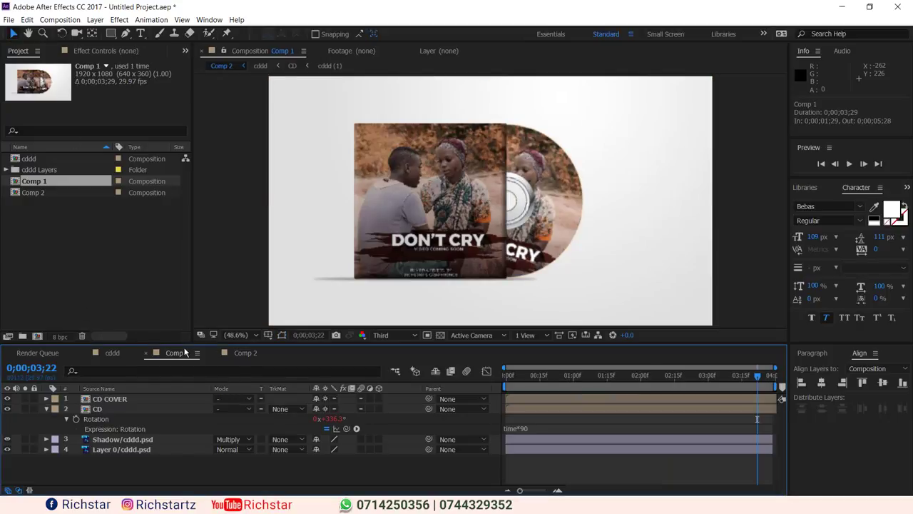
pyautogui.click(111, 442)
pyautogui.press('t')
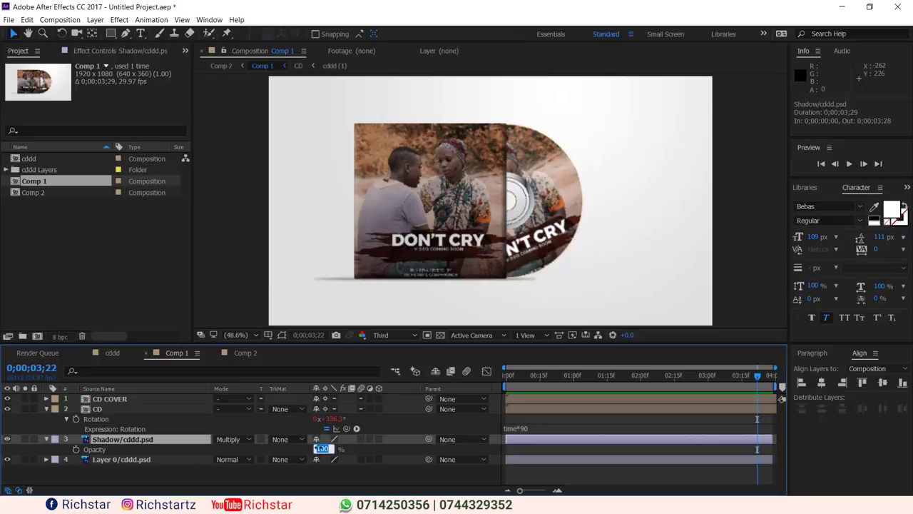
pyautogui.write('45')
pyautogui.click(311, 483)
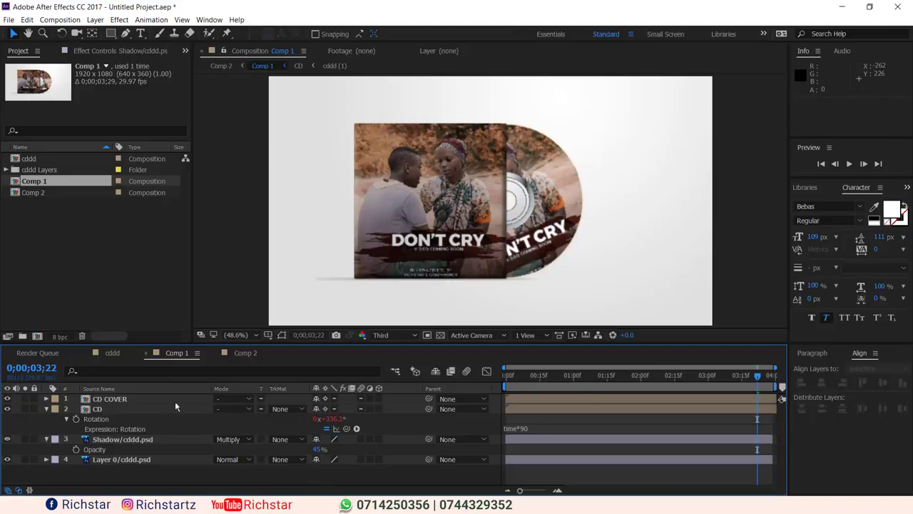
pyautogui.click(114, 353)
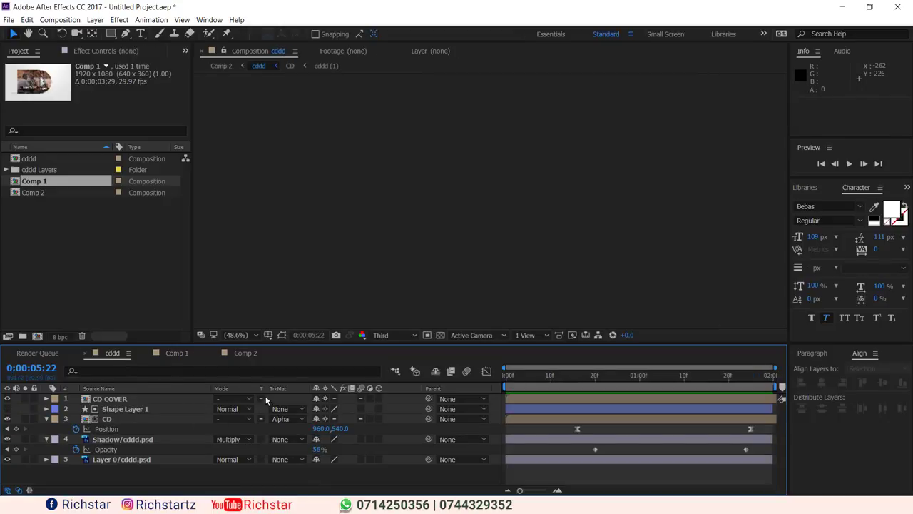
pyautogui.click(130, 441)
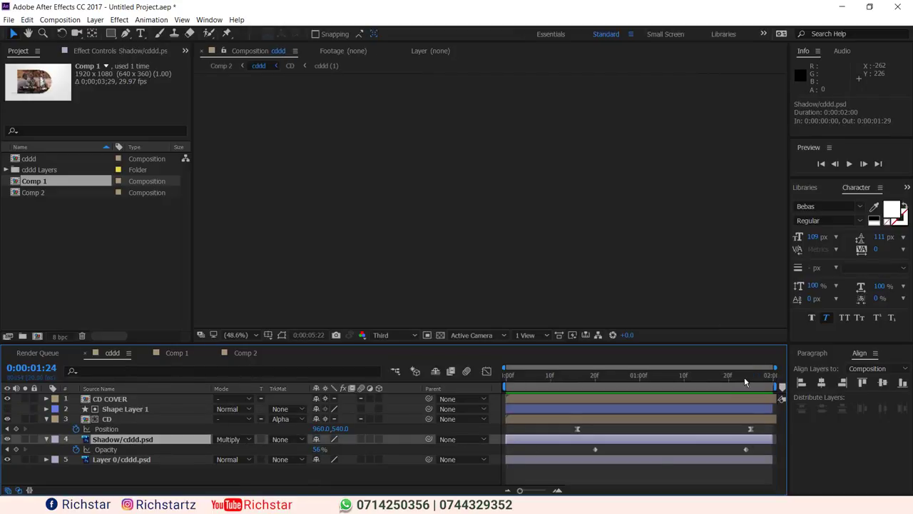
pyautogui.click(245, 353)
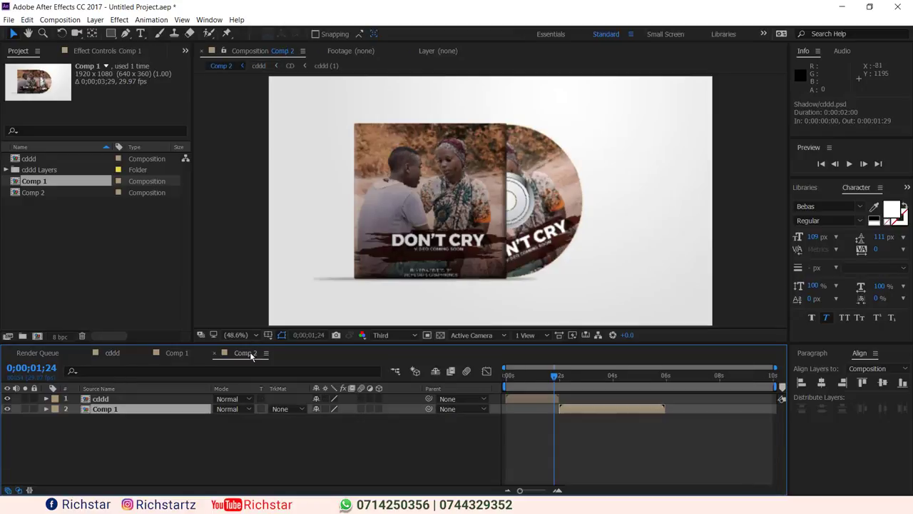
pyautogui.click(180, 356)
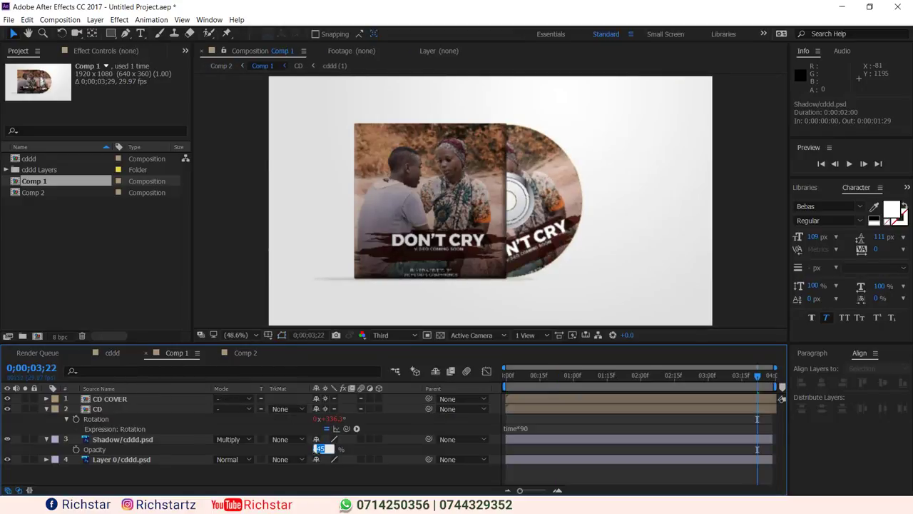
pyautogui.press('Return')
pyautogui.click(235, 355)
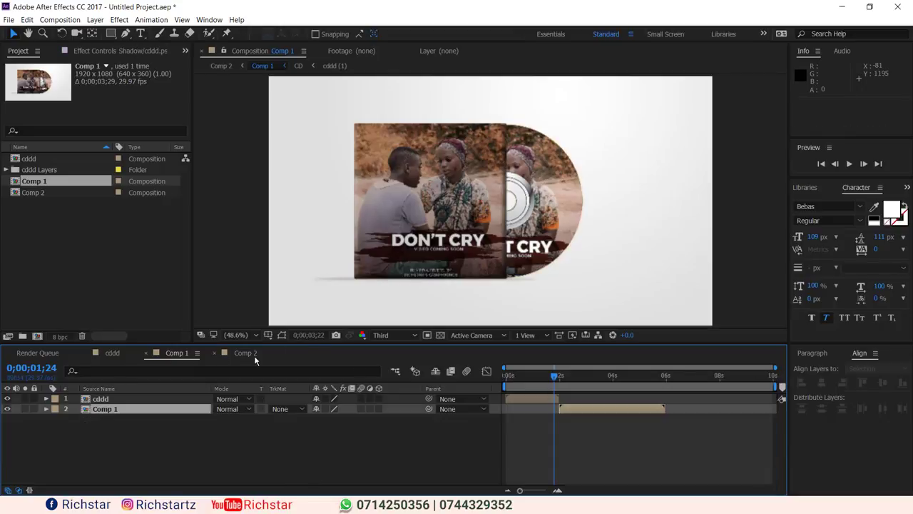
# Duplicate the Comp 1 layer and move the copy to start where the first ends
pyautogui.click(578, 450)
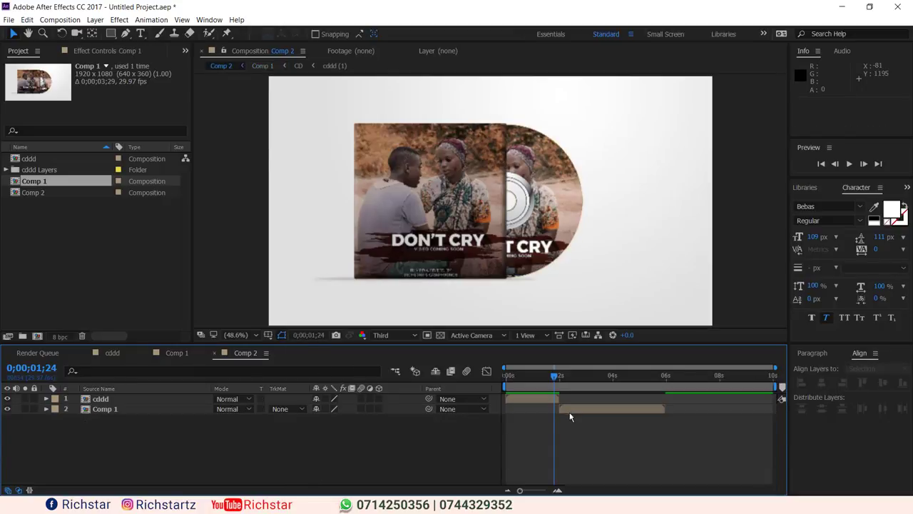
pyautogui.click(570, 411)
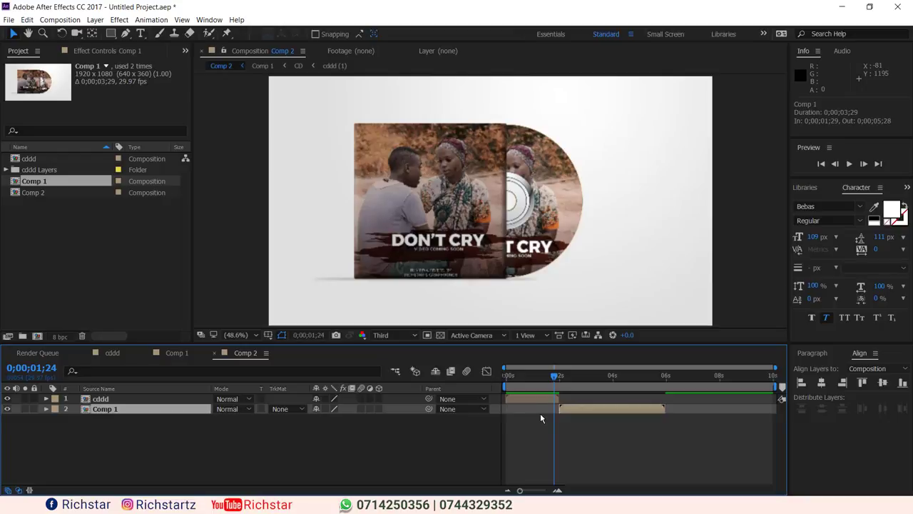
pyautogui.hotkey('ctrl', 'd')
pyautogui.moveTo(570, 408); pyautogui.dragTo(675, 413)
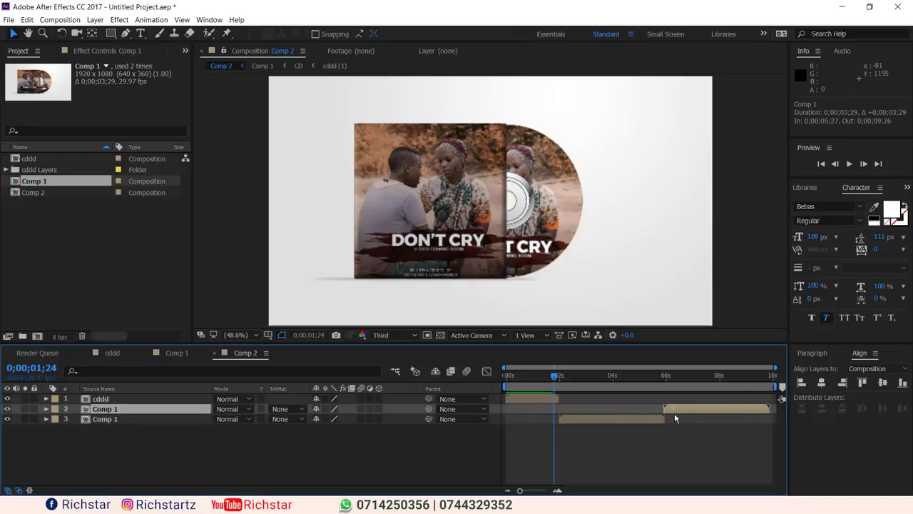
# Check the duplicate's placement near 6 seconds and preview the full 10-second sequence
pyautogui.moveTo(519, 491); pyautogui.dragTo(546, 491)
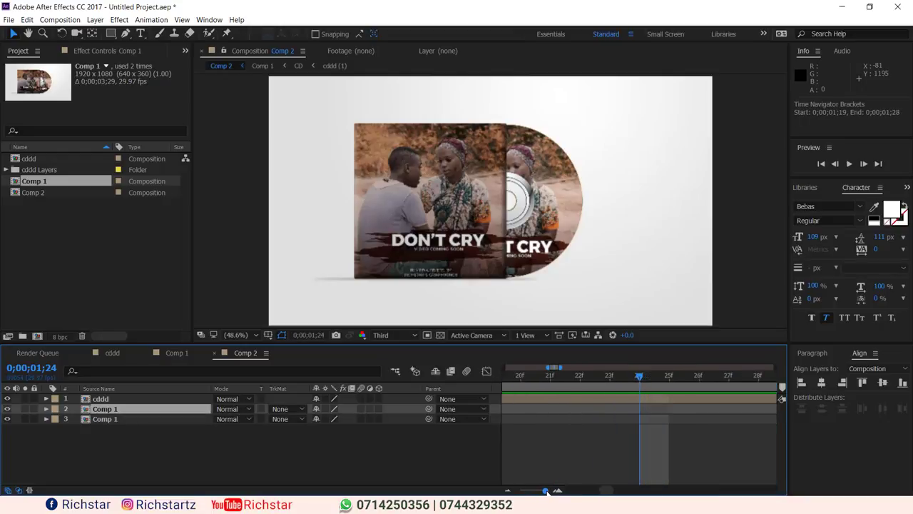
pyautogui.moveTo(608, 492); pyautogui.dragTo(793, 482)
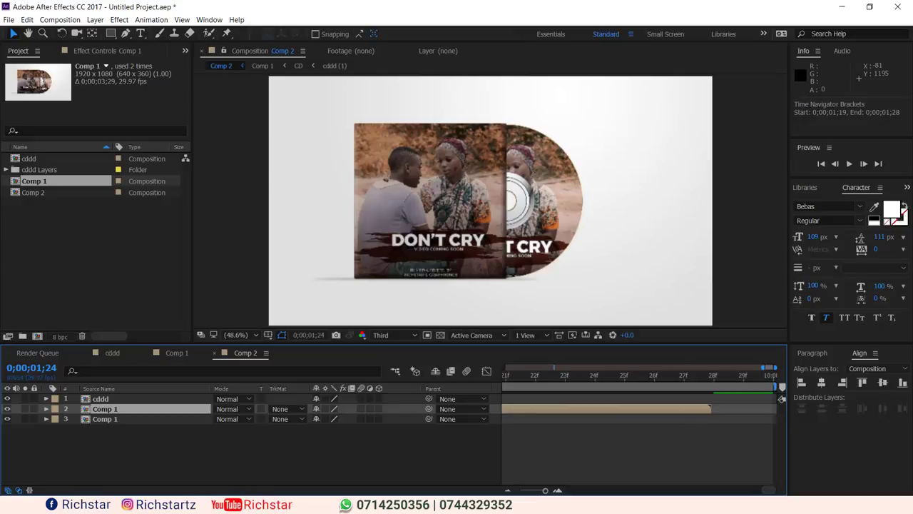
pyautogui.moveTo(545, 491); pyautogui.dragTo(519, 491)
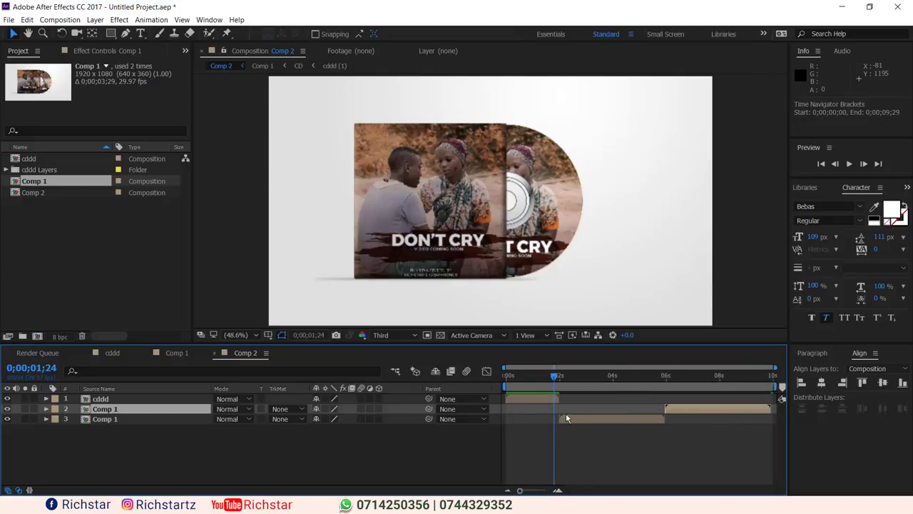
pyautogui.moveTo(535, 378); pyautogui.dragTo(505, 378)
pyautogui.press('space')
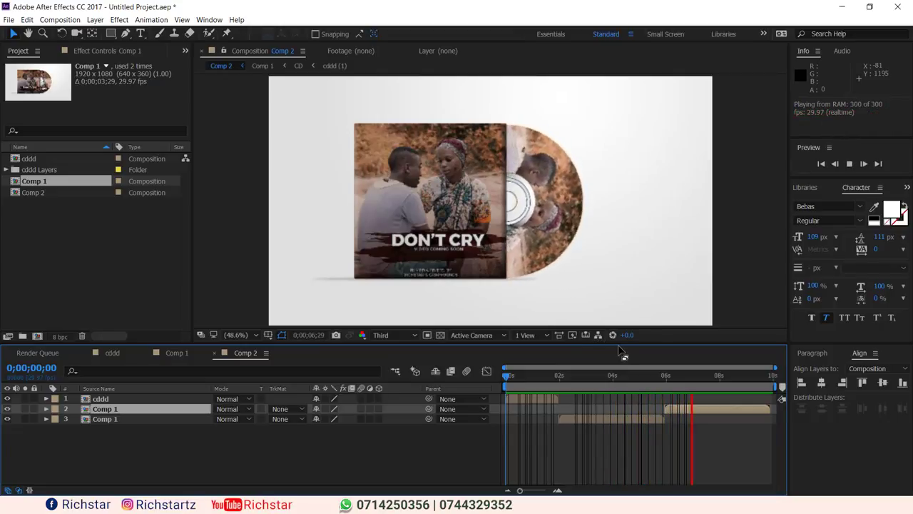
pyautogui.click(767, 385)
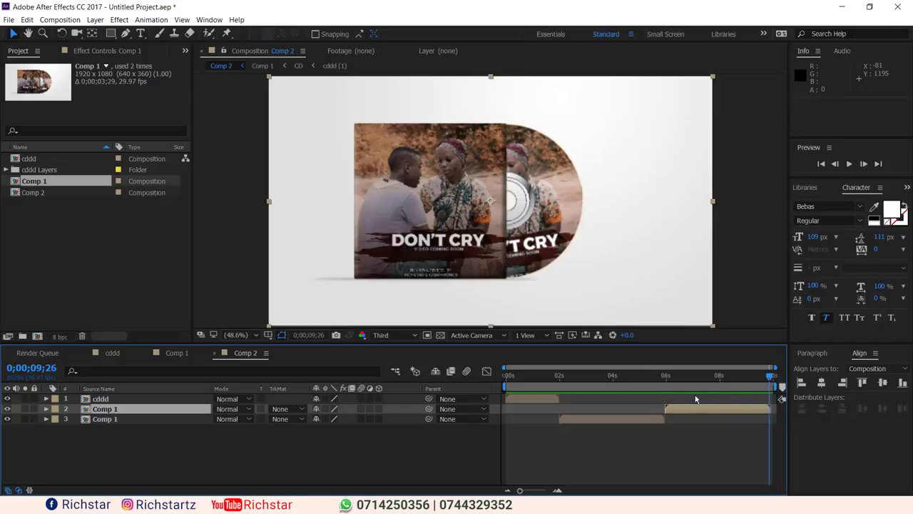
# Queue Comp 2 for rendering to cd.avi and start the render
pyautogui.click(60, 19)
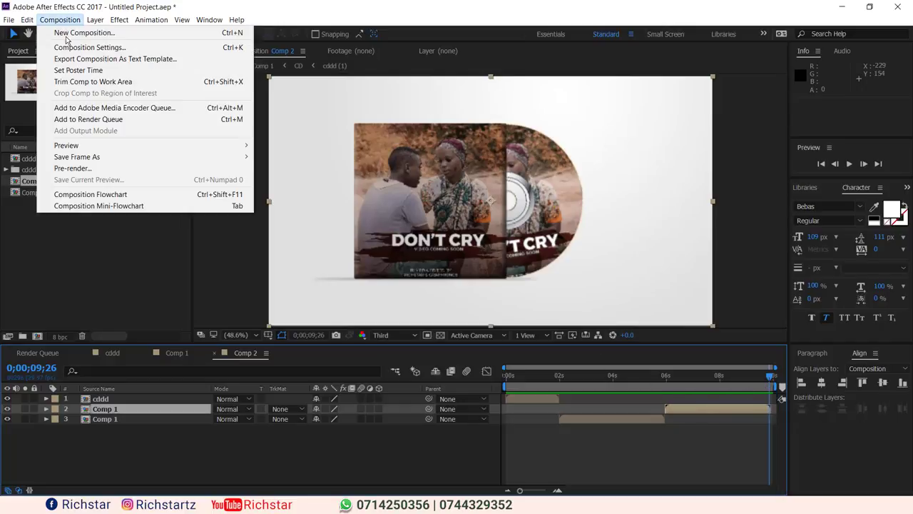
pyautogui.click(116, 167)
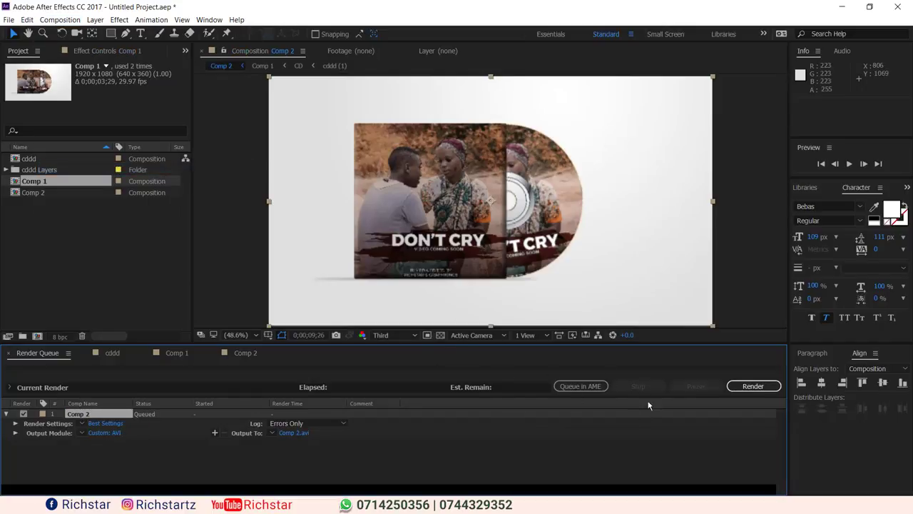
pyautogui.click(294, 432)
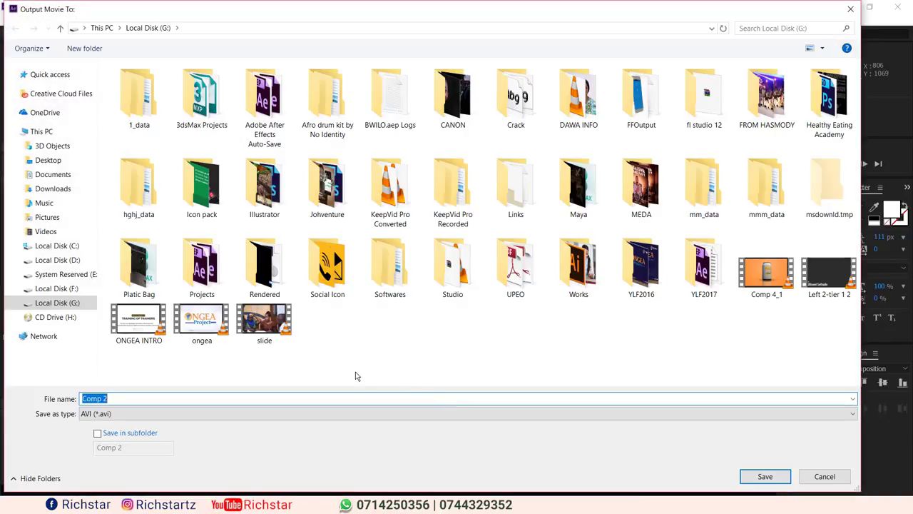
pyautogui.write('cd')
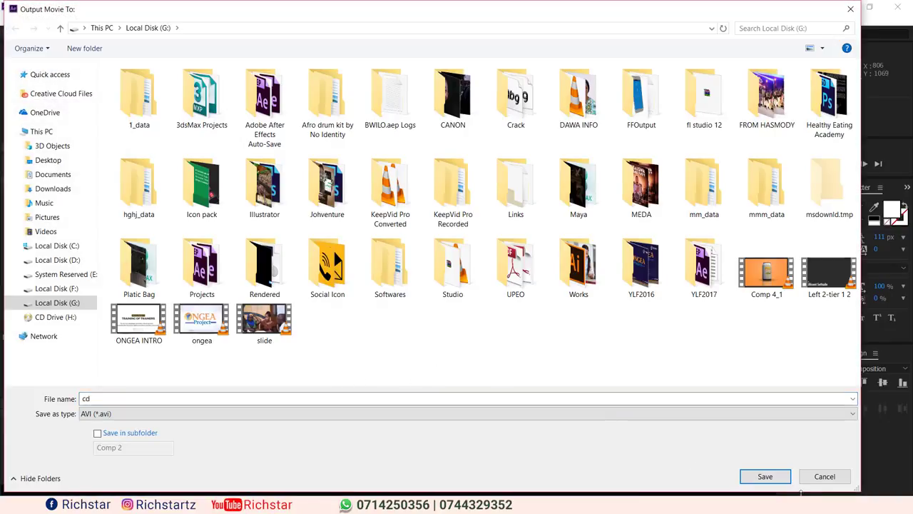
pyautogui.click(765, 476)
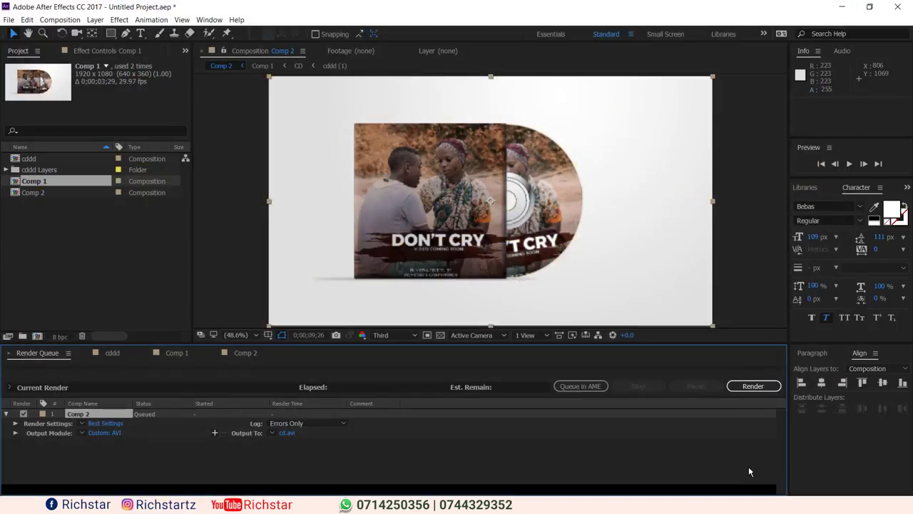
pyautogui.click(750, 387)
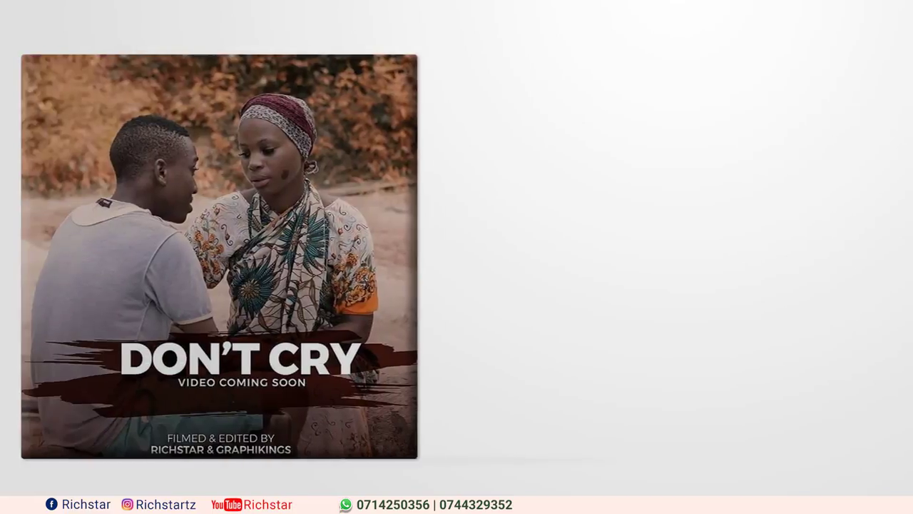